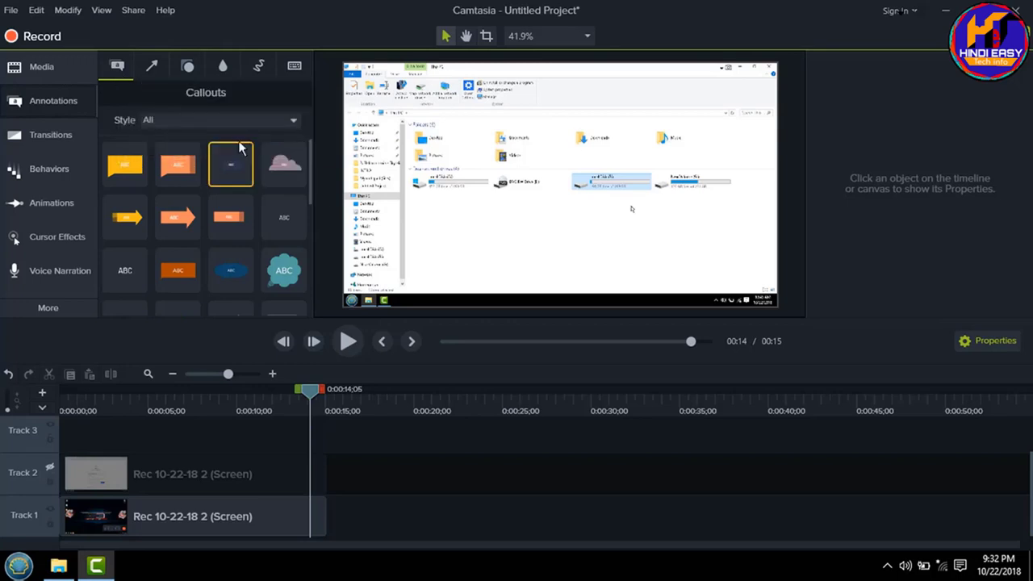
click(227, 122)
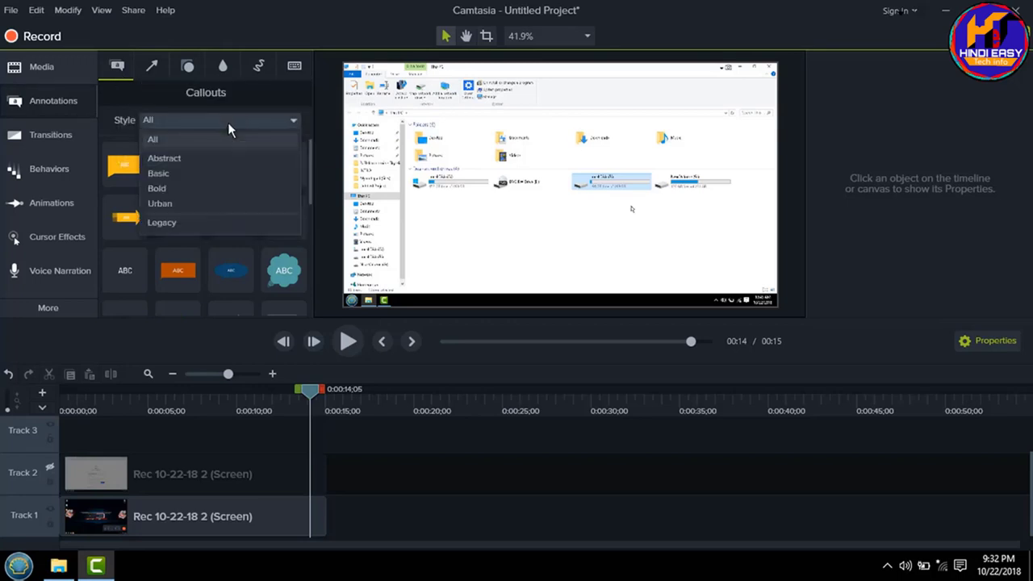
click(187, 120)
click(187, 121)
click(168, 98)
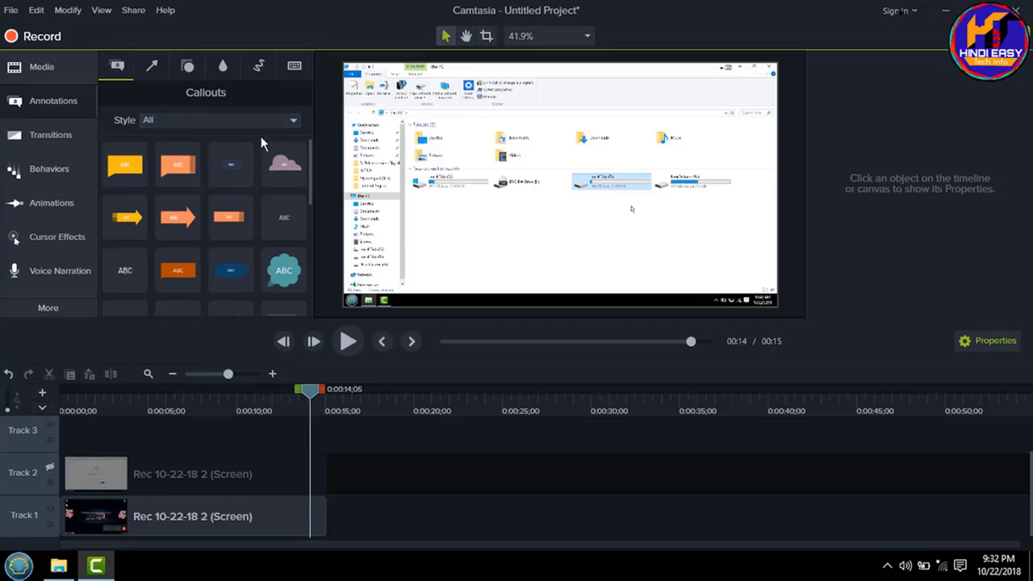
Add the dark orange rectangular speech bubble callout to the canvas and point its tail at the highlighted drive.
drag(305, 169, 309, 139)
drag(176, 279, 530, 227)
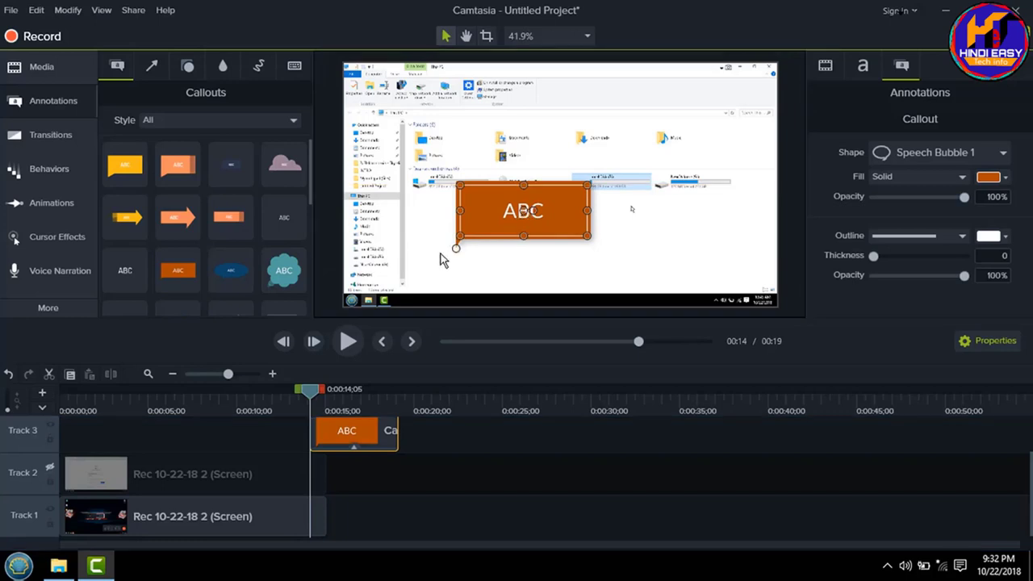
drag(511, 214, 496, 243)
drag(442, 278, 604, 189)
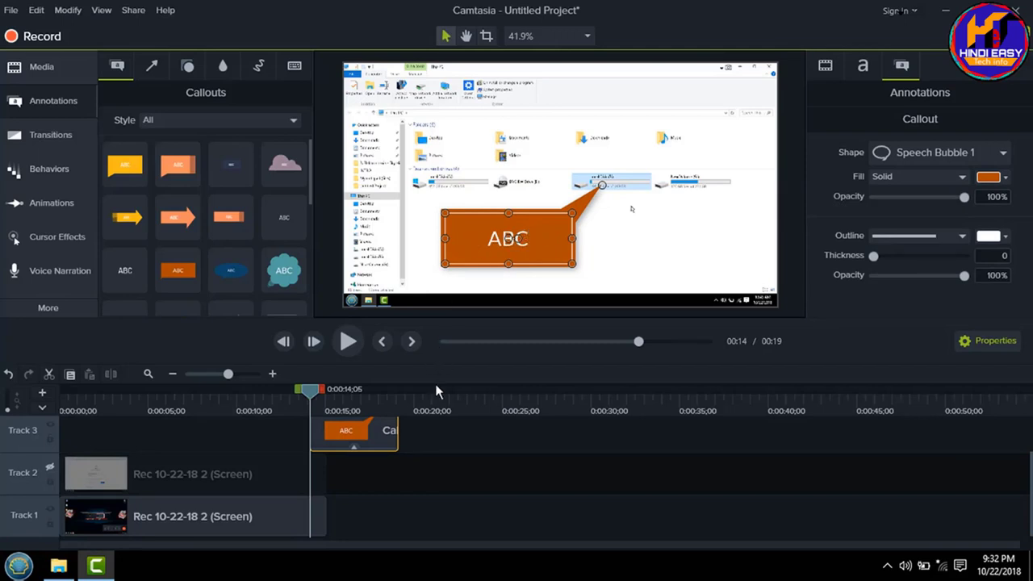
Shift the callout's clip to end with the recording, and place the callout over the drives with its tail pointing down to the left.
click(462, 451)
scroll(467, 449, up, 1)
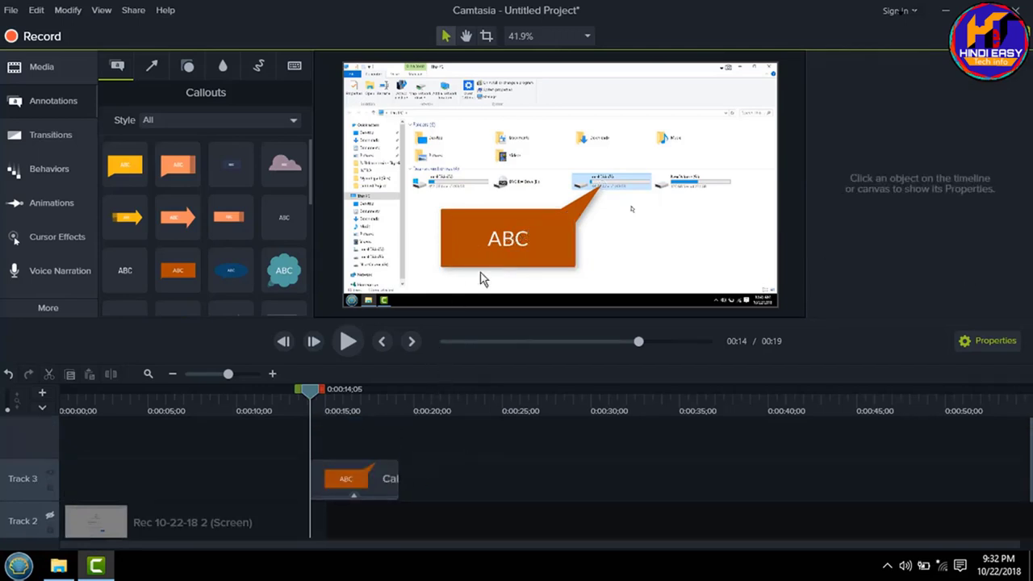
click(551, 240)
drag(550, 241, 650, 187)
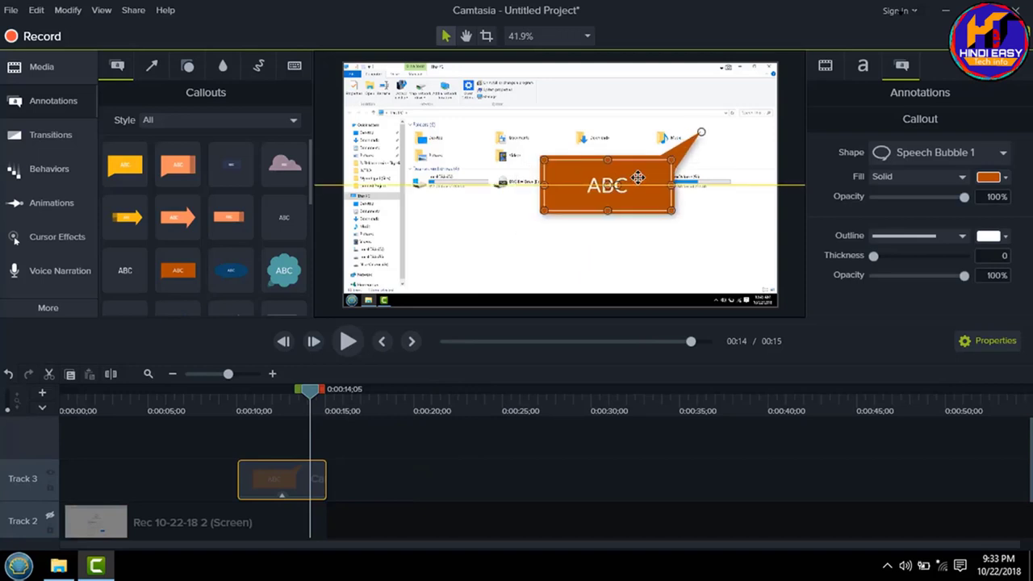
drag(700, 136, 423, 236)
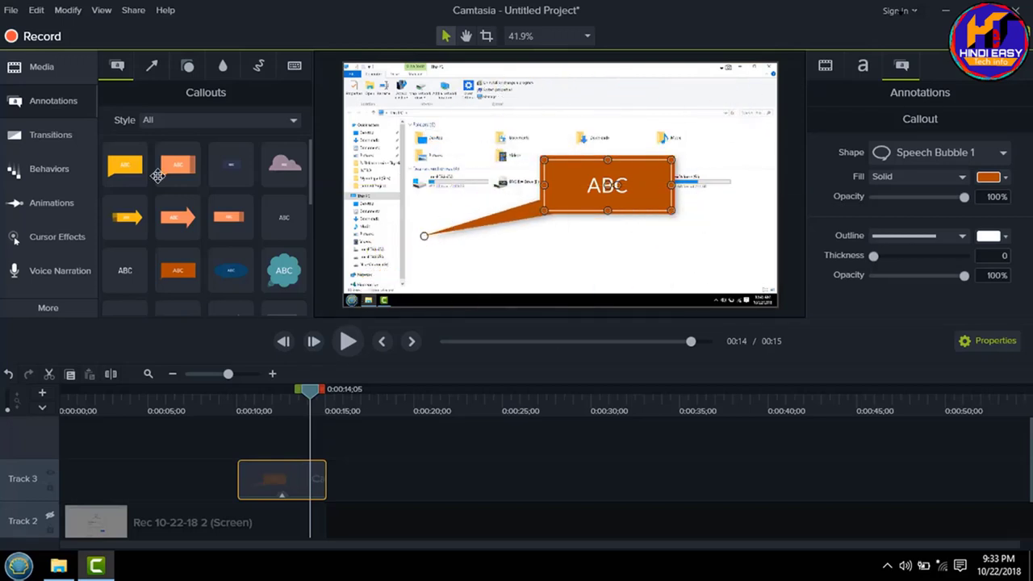
Replace the placeholder text in the speech bubble callout with "TEXT".
scroll(230, 174, down, 1)
scroll(313, 161, up, 1)
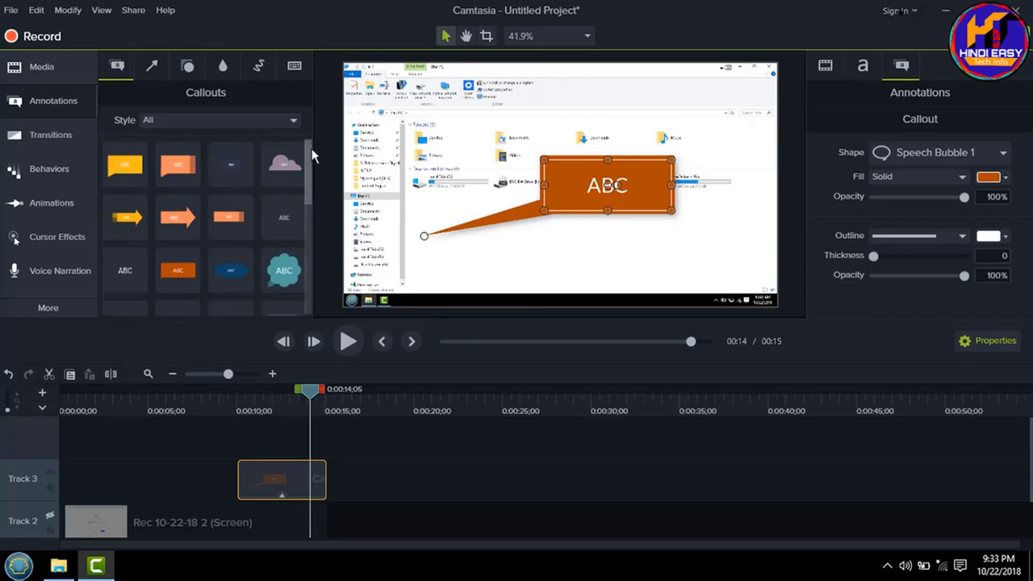
click(318, 445)
click(301, 484)
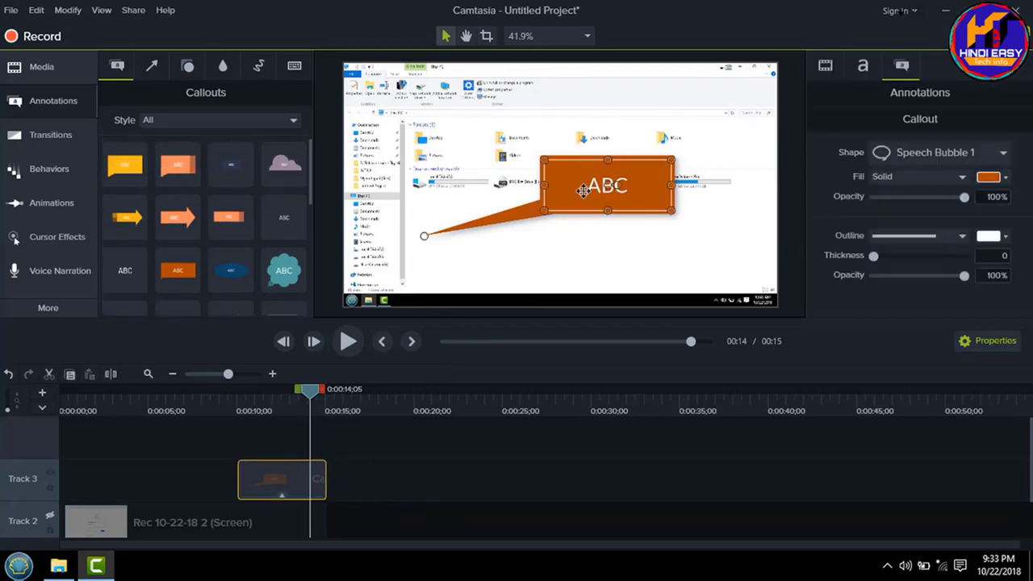
double_click(607, 184)
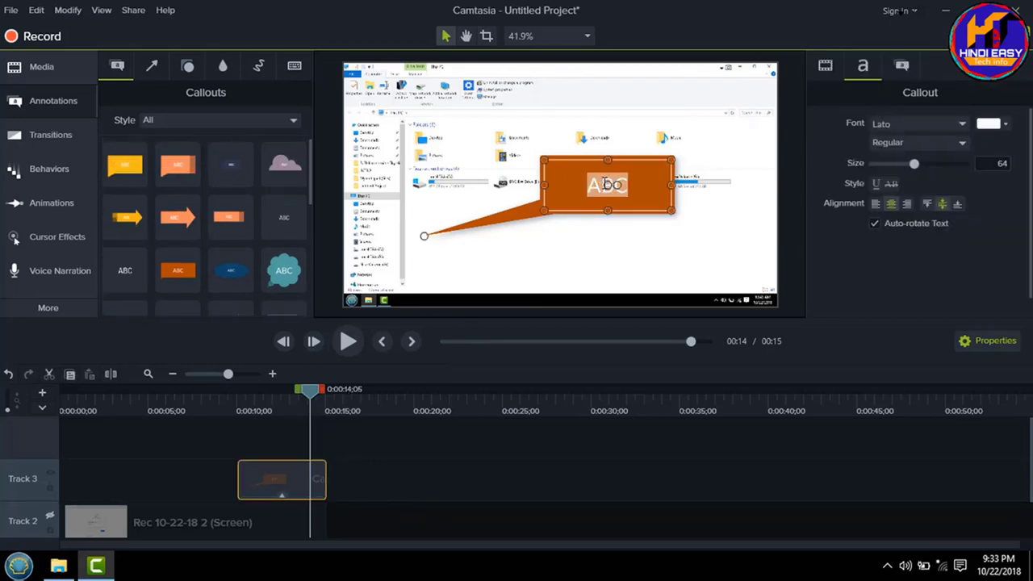
text(TEXT)
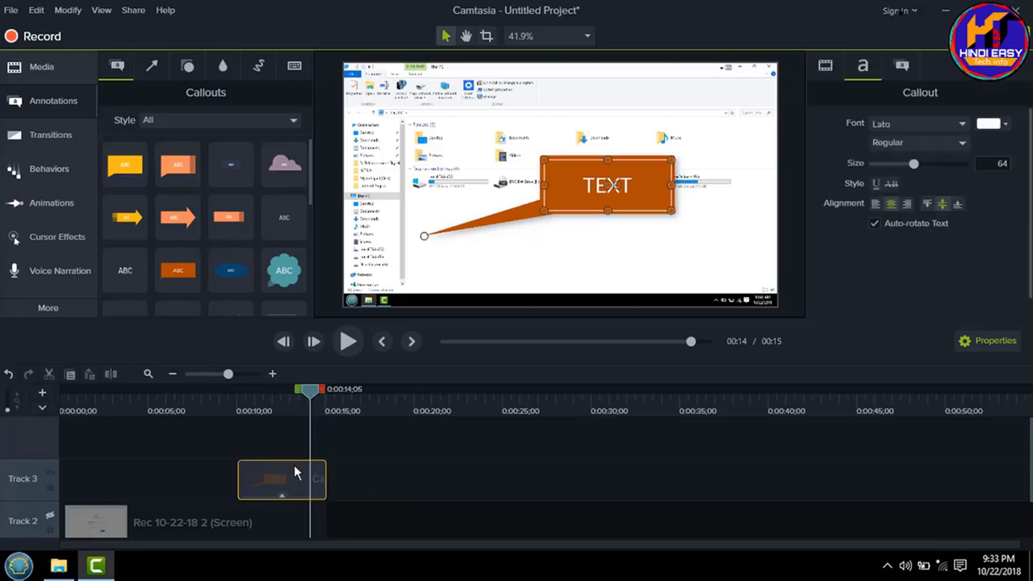
Change the callout's fill colour to black and keep the fill opacity at 100%.
click(902, 70)
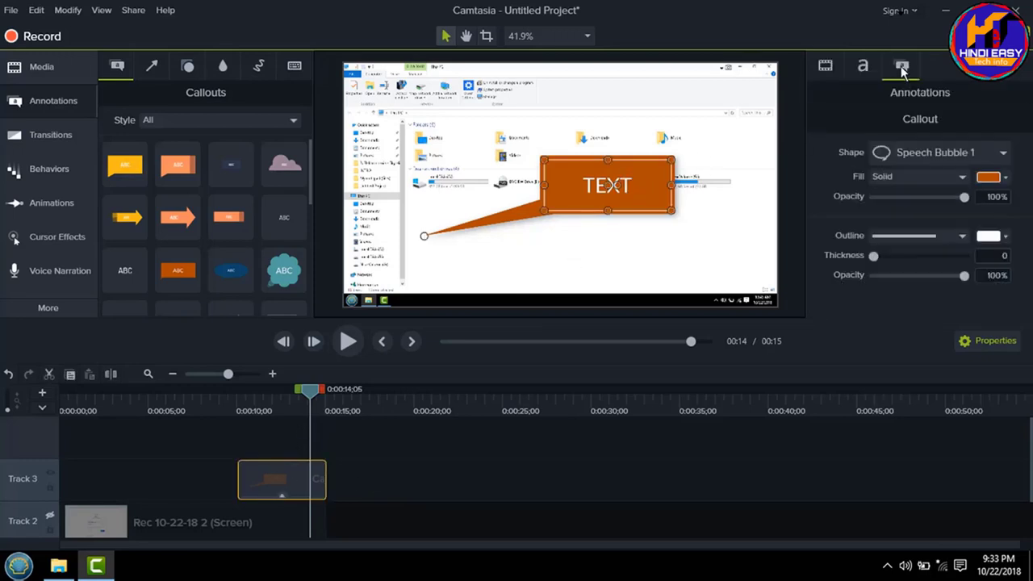
click(992, 176)
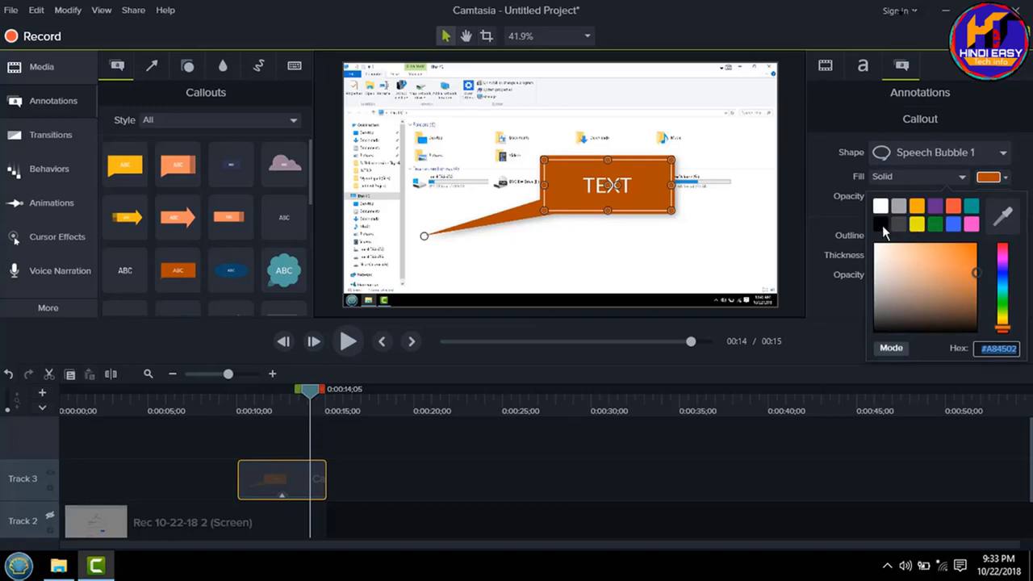
click(881, 226)
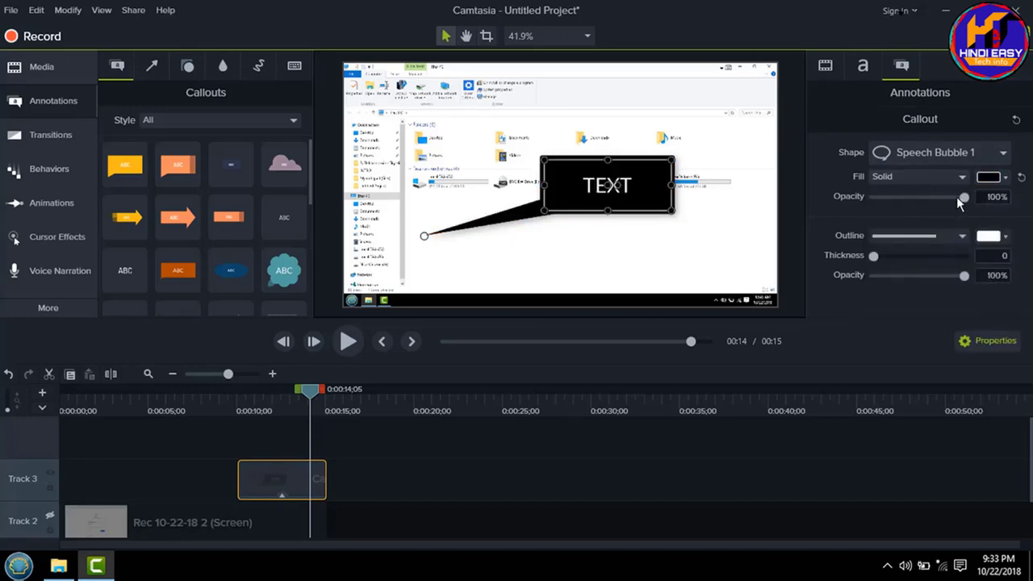
drag(954, 198, 978, 209)
Try the Speech Bubble 2, Thought Bubble 2 and Text Arrow 1 shapes on the callout, and return it to Speech Bubble 1.
click(974, 154)
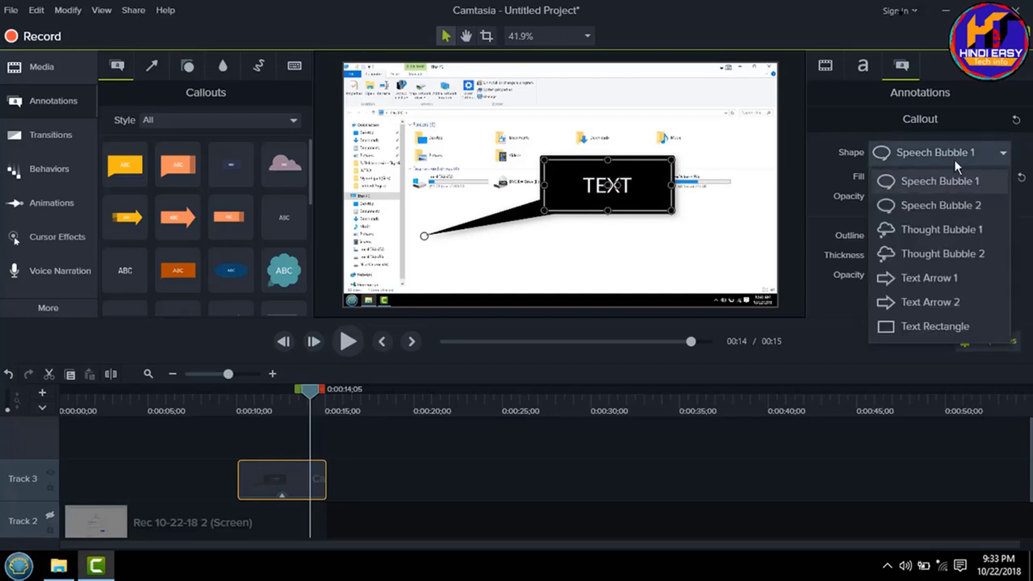
click(920, 205)
click(924, 155)
click(926, 256)
click(926, 155)
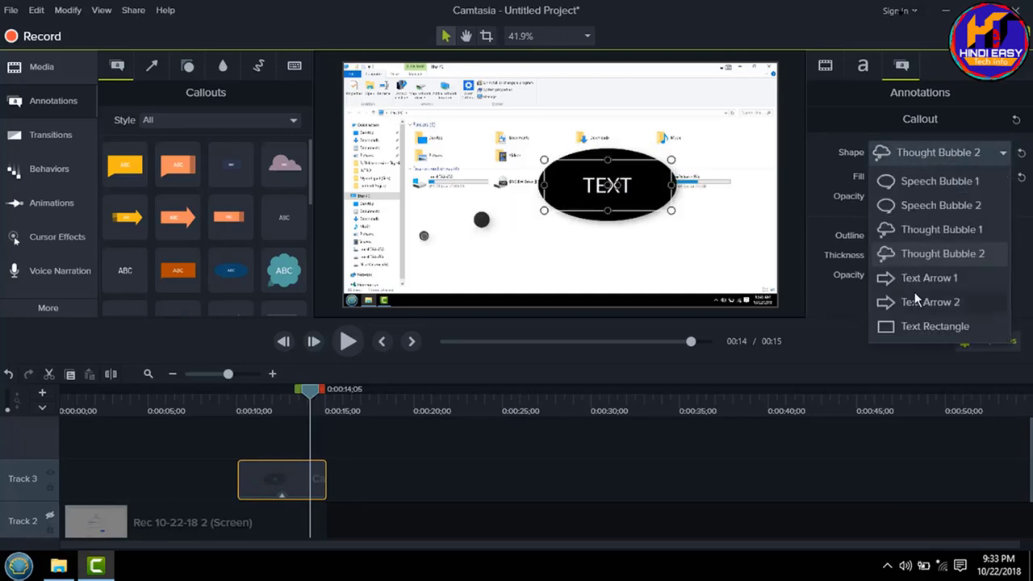
click(912, 278)
click(924, 158)
click(917, 182)
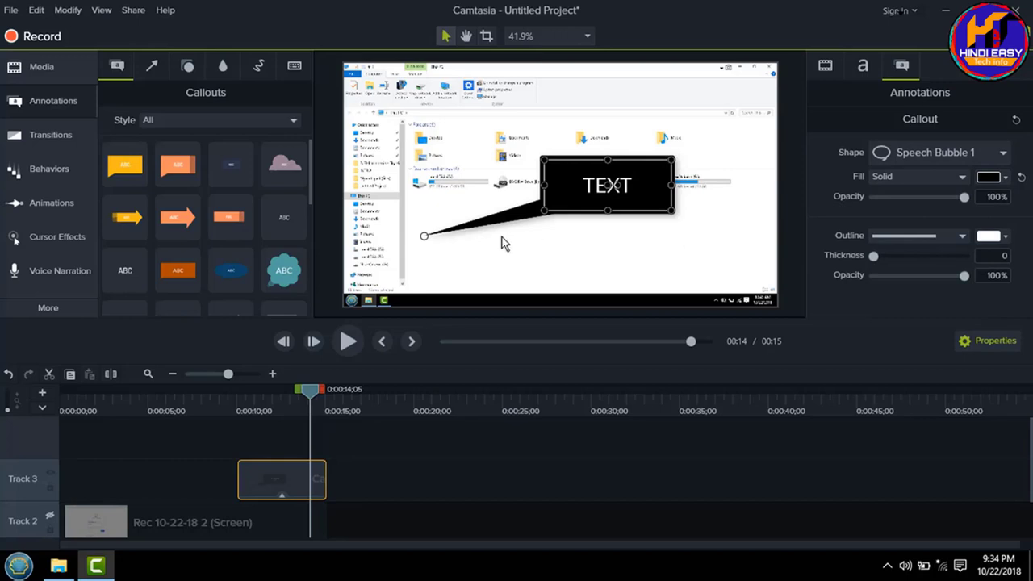
Give the callout a red #FF0000 outline with a thickness of 15 and 100% opacity.
click(993, 236)
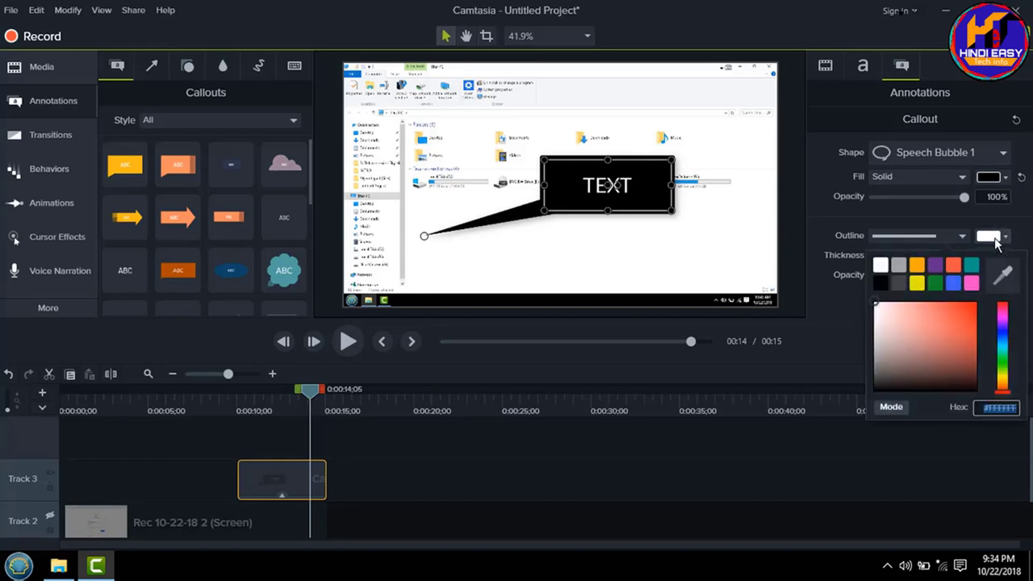
click(953, 267)
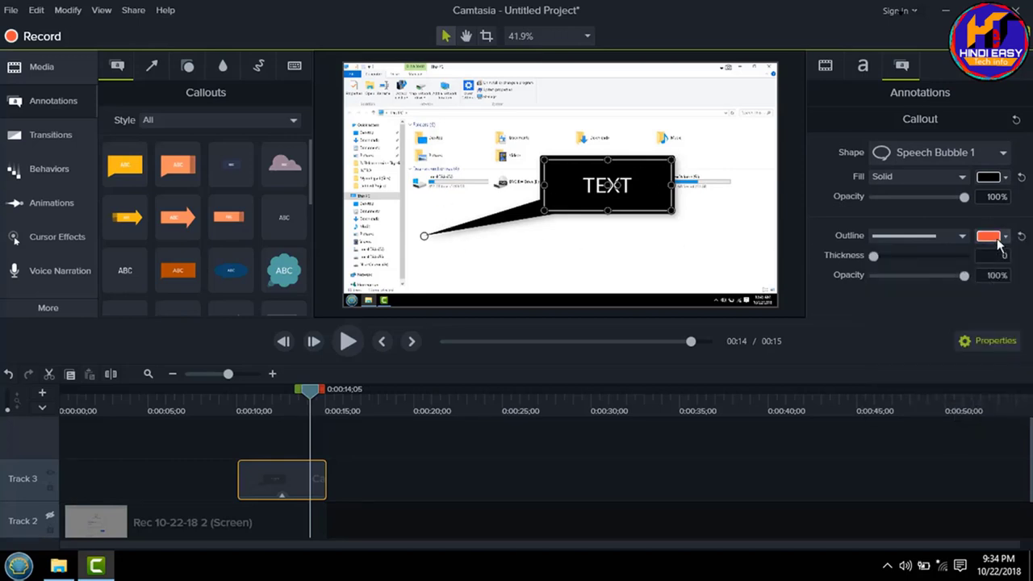
click(990, 236)
drag(873, 256, 885, 256)
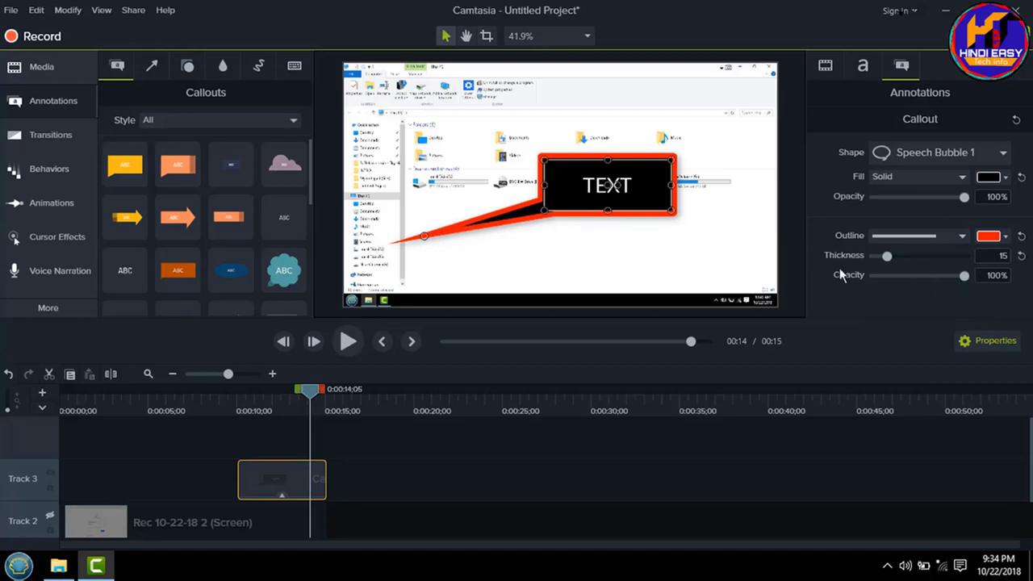
mouse_move(963, 279)
mouse_down()
mouse_move(892, 268)
mouse_move(975, 275)
mouse_up()
click(988, 236)
click(926, 207)
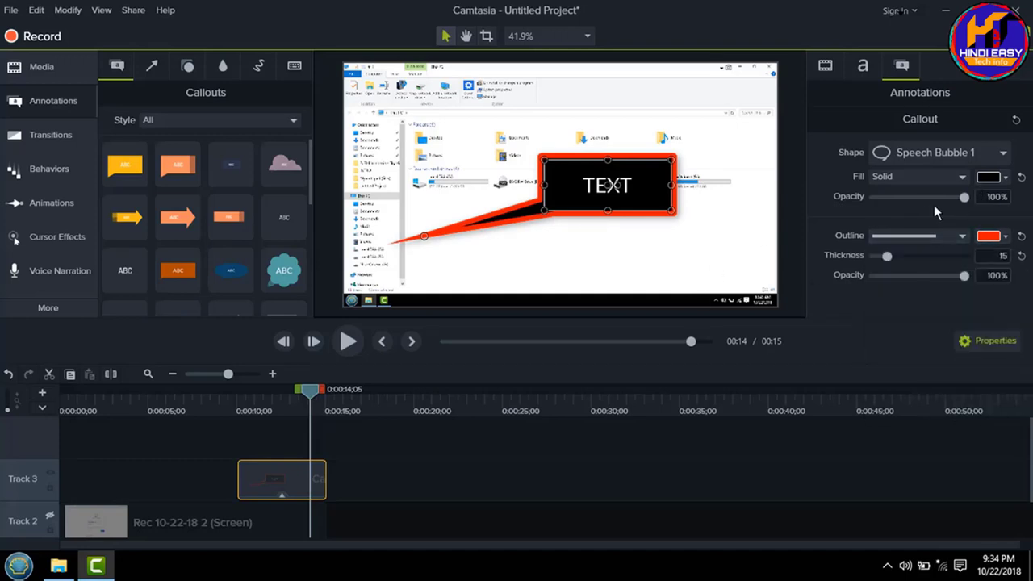
Sample the yellow-orange of the first callout preset with the eyedropper as the callout's outline colour.
click(987, 236)
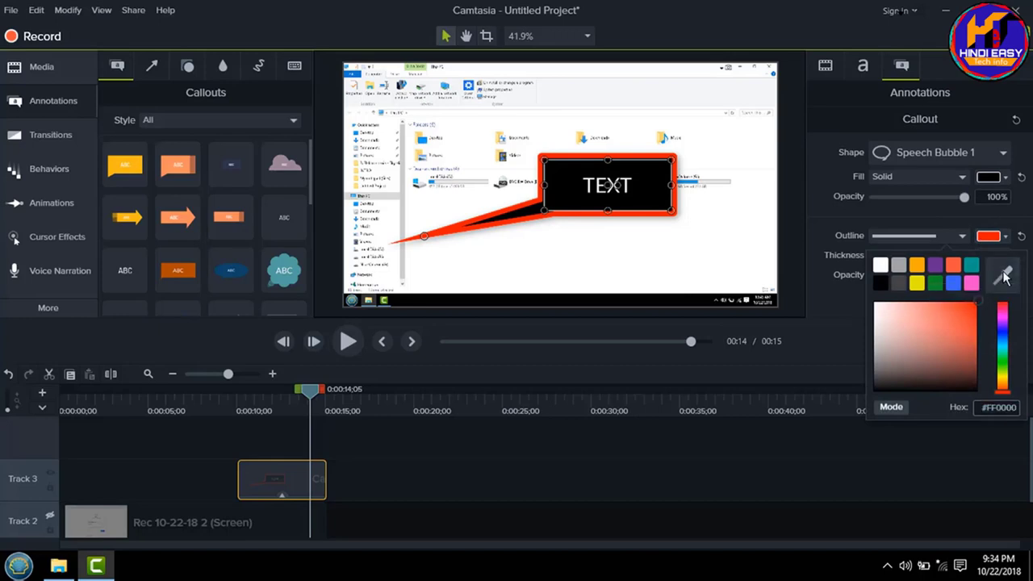
click(1003, 277)
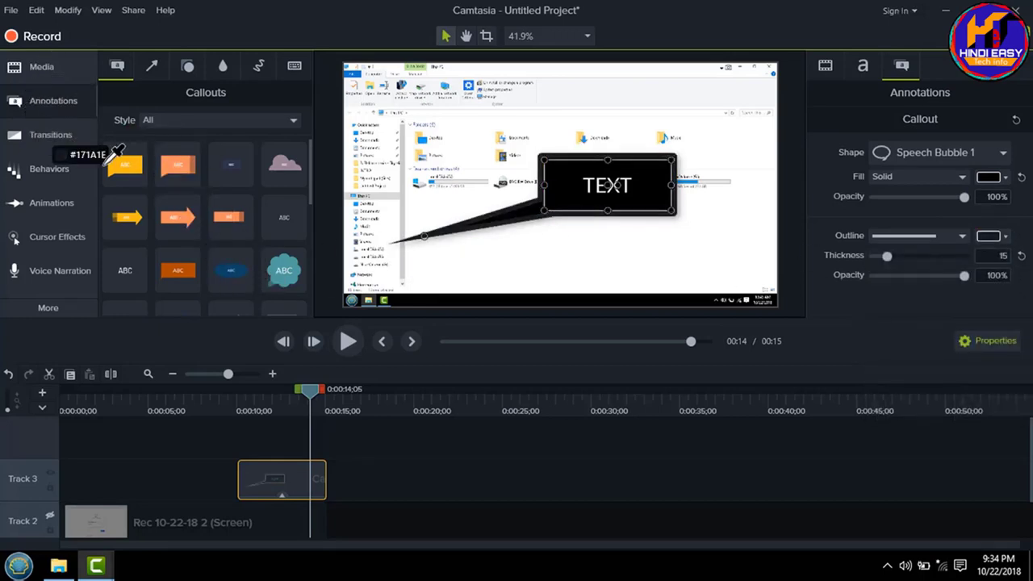
click(125, 167)
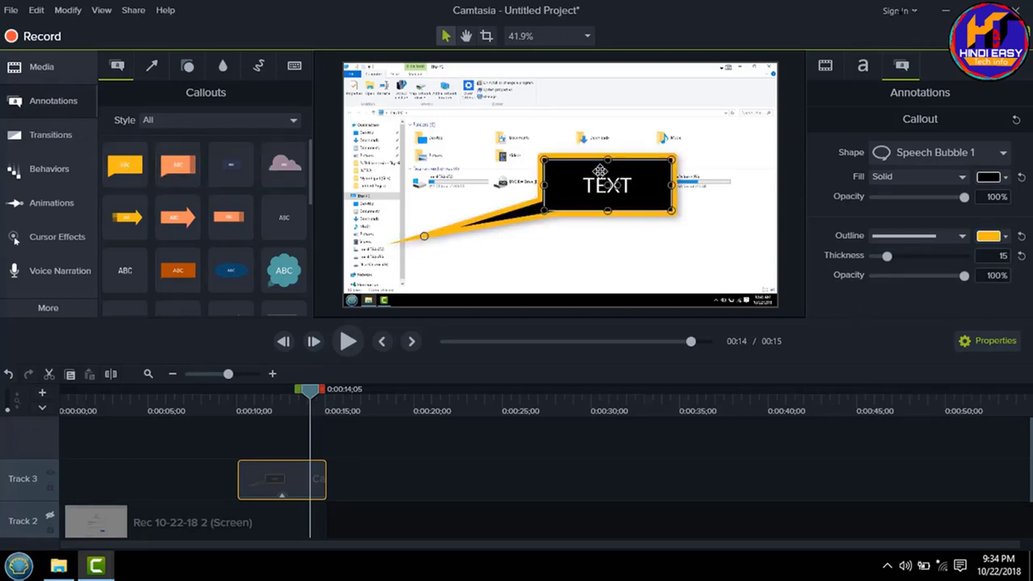
click(401, 489)
click(283, 485)
Sample the pale yellow from the lettering of the first callout preset with the eyedropper as the outline colour.
click(986, 235)
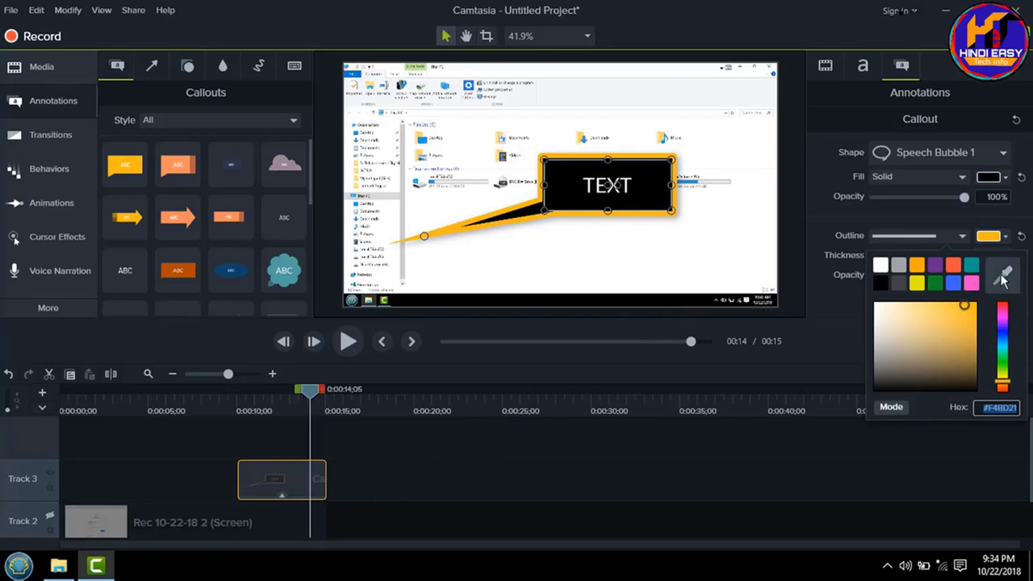
click(1006, 280)
click(129, 163)
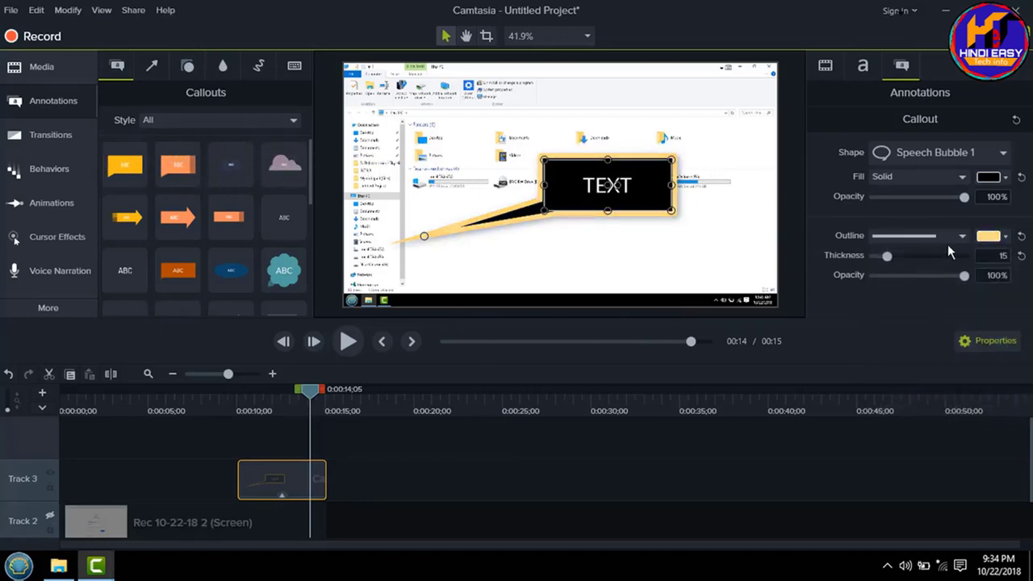
click(987, 236)
click(627, 472)
Set the drop shadow colour of the TEXT callout to red #FF0000.
click(311, 479)
click(825, 66)
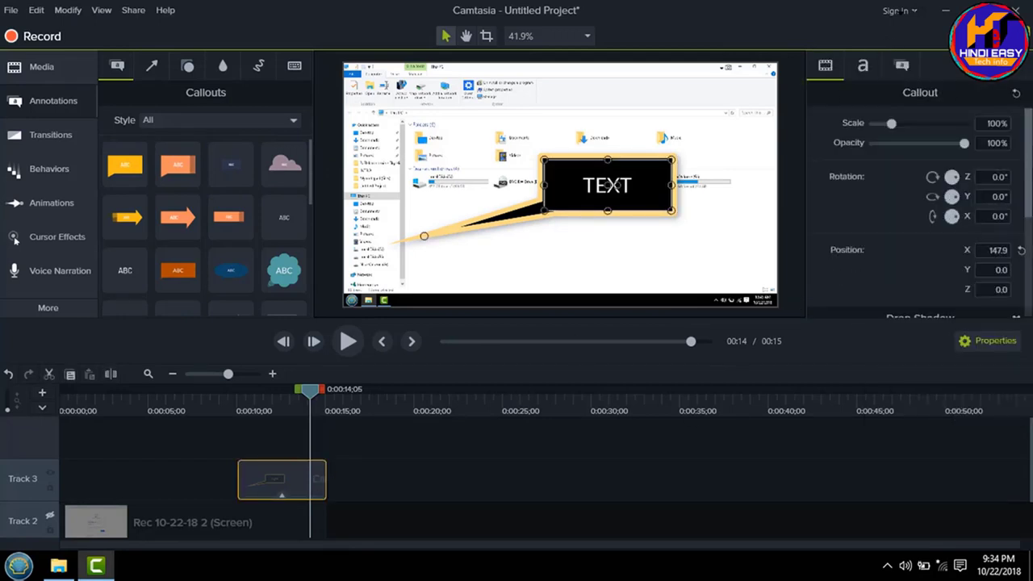
drag(1021, 162, 1029, 274)
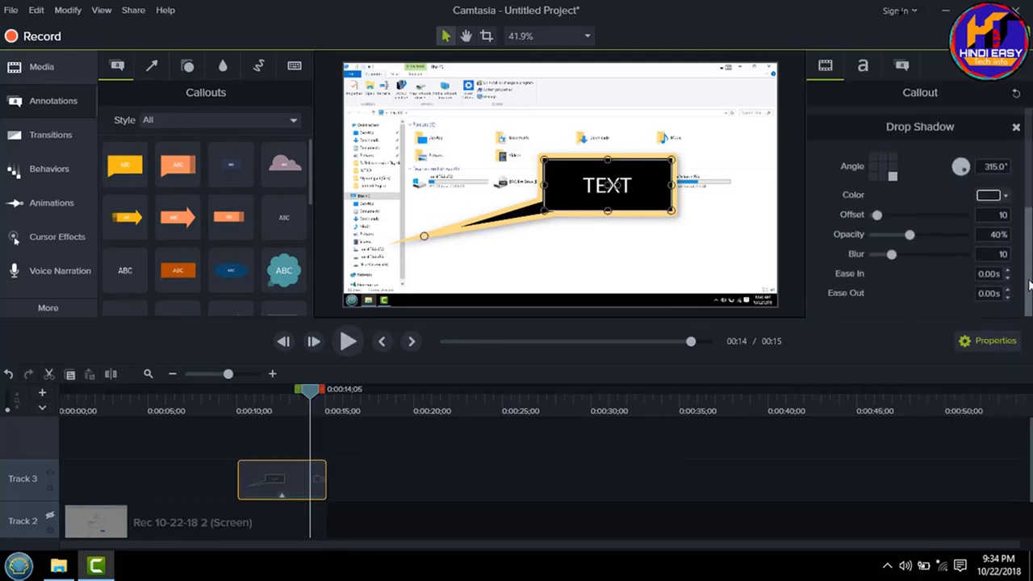
click(991, 194)
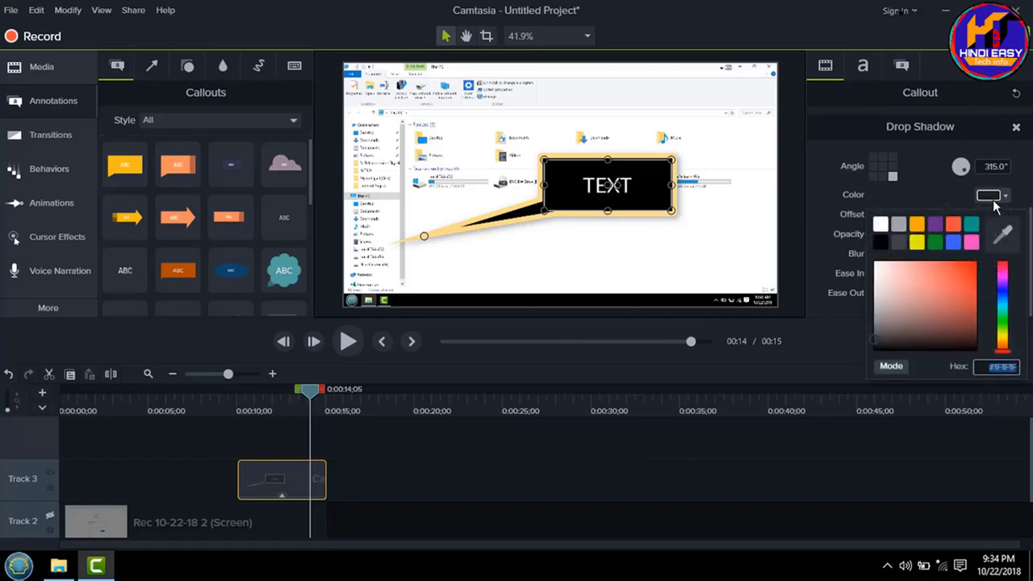
click(953, 225)
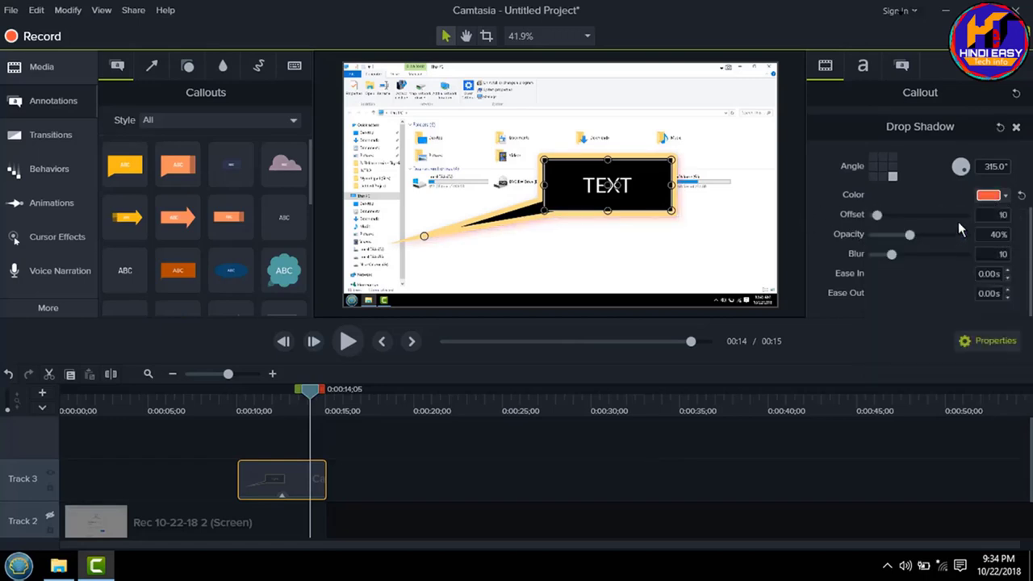
click(999, 196)
click(974, 263)
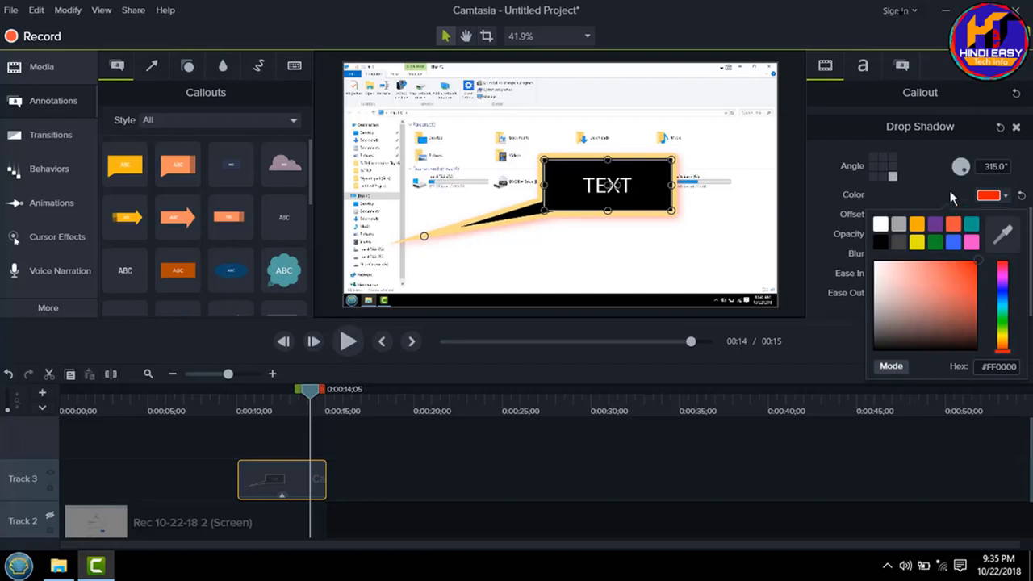
click(911, 191)
Set the angle of the callout's drop shadow to 45°.
click(874, 167)
click(883, 166)
scroll(879, 165, up, 1)
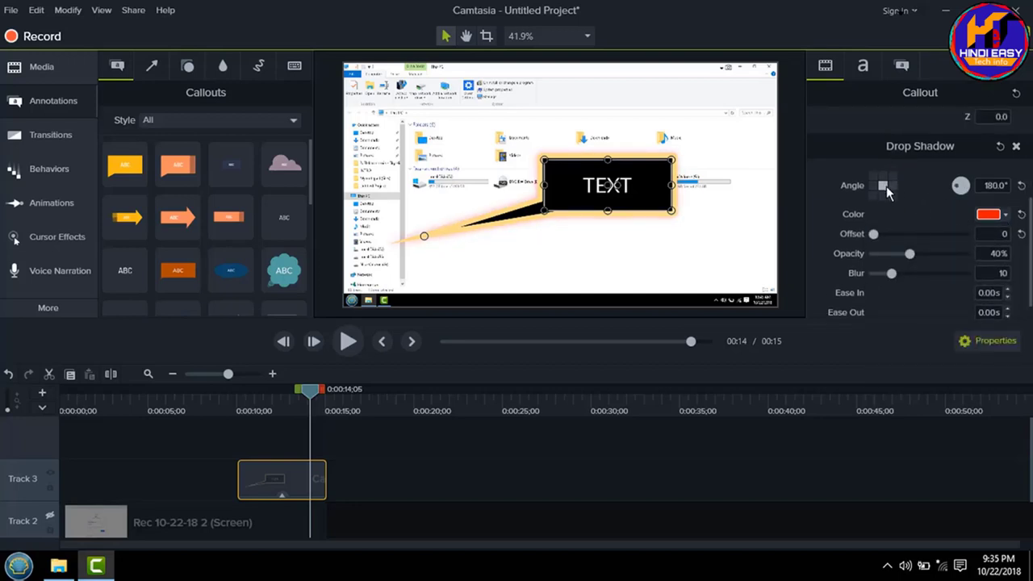
click(960, 186)
key(Tab)
text(45)
key(Return)
Set the callout's drop shadow to an offset of 10, an opacity of 100% and a blur of 50.
scroll(940, 203, down, 1)
drag(872, 216, 973, 238)
drag(911, 257, 969, 263)
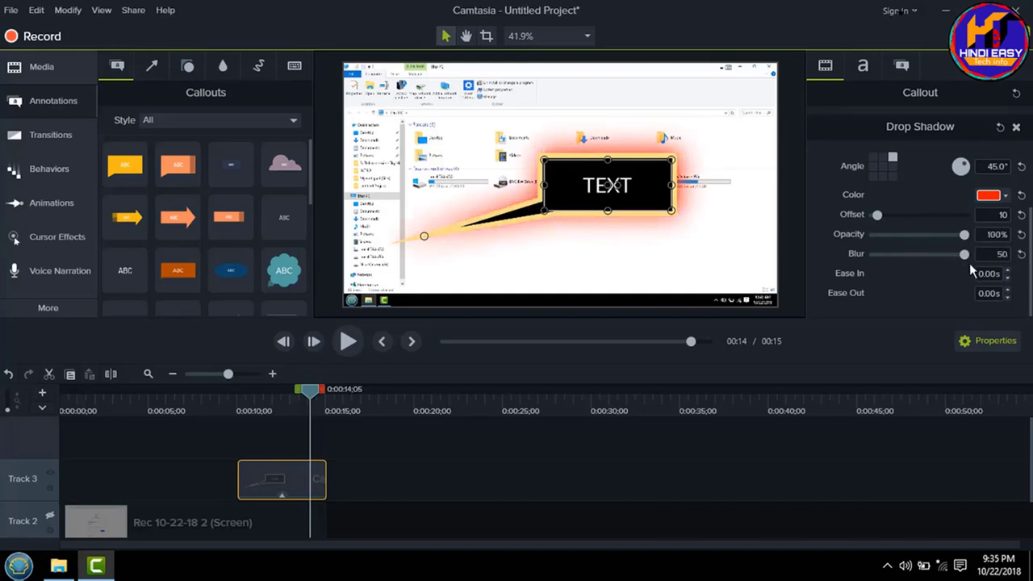
click(387, 483)
click(293, 473)
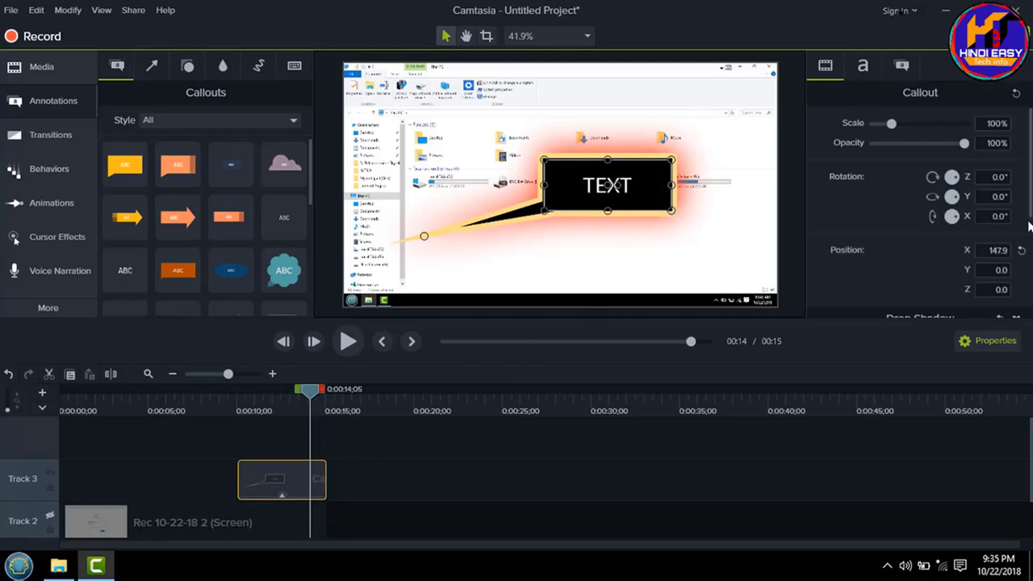
scroll(936, 278, down, 3)
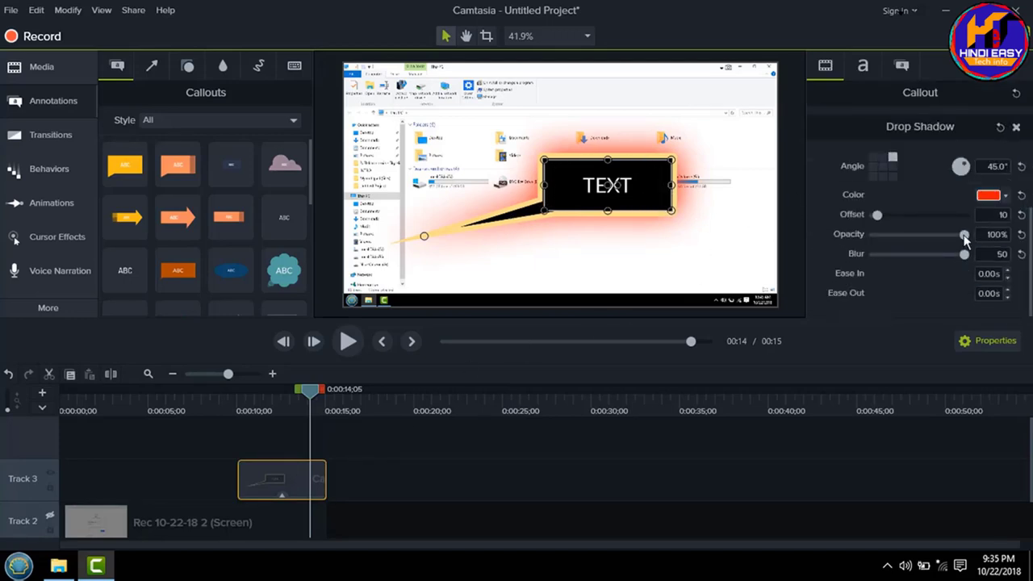
Set the callout's drop shadow opacity to 80% and centre the shadow behind the callout.
drag(963, 234, 944, 234)
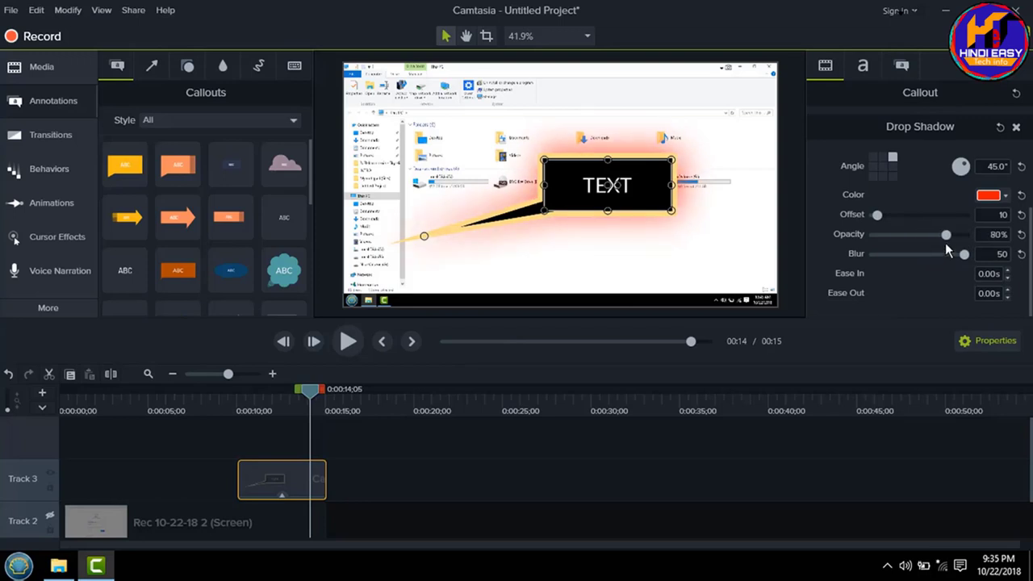
click(882, 166)
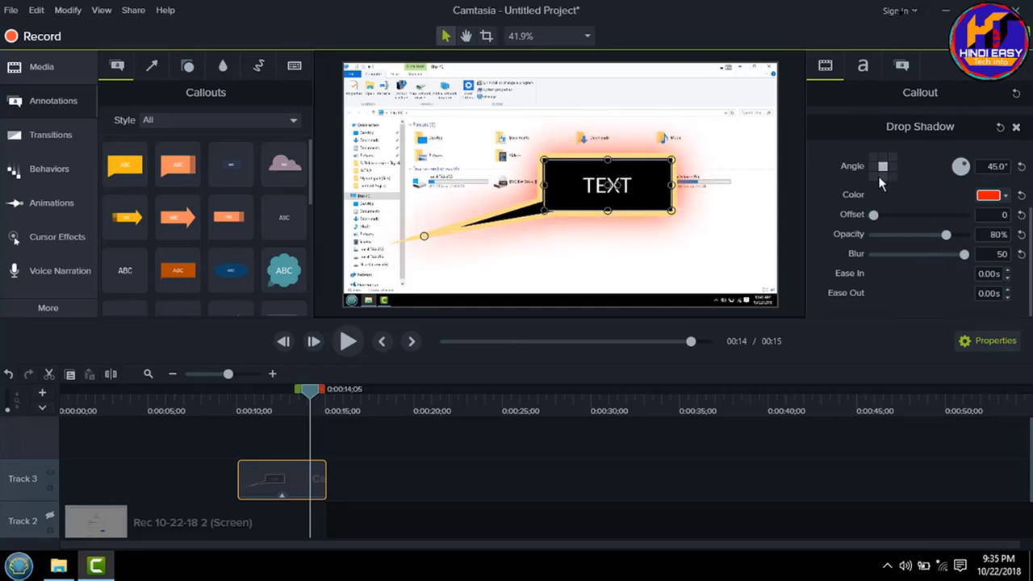
click(872, 175)
click(882, 167)
Rotate the callout to about 14° on Z, 22.6° on Y and -33.7° on X.
scroll(1018, 277, up, 5)
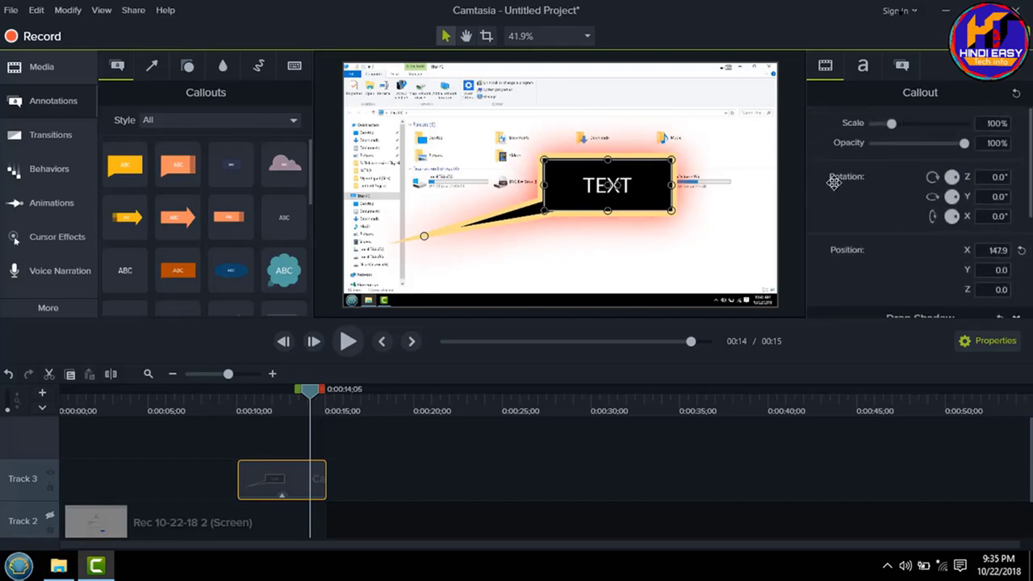
click(953, 203)
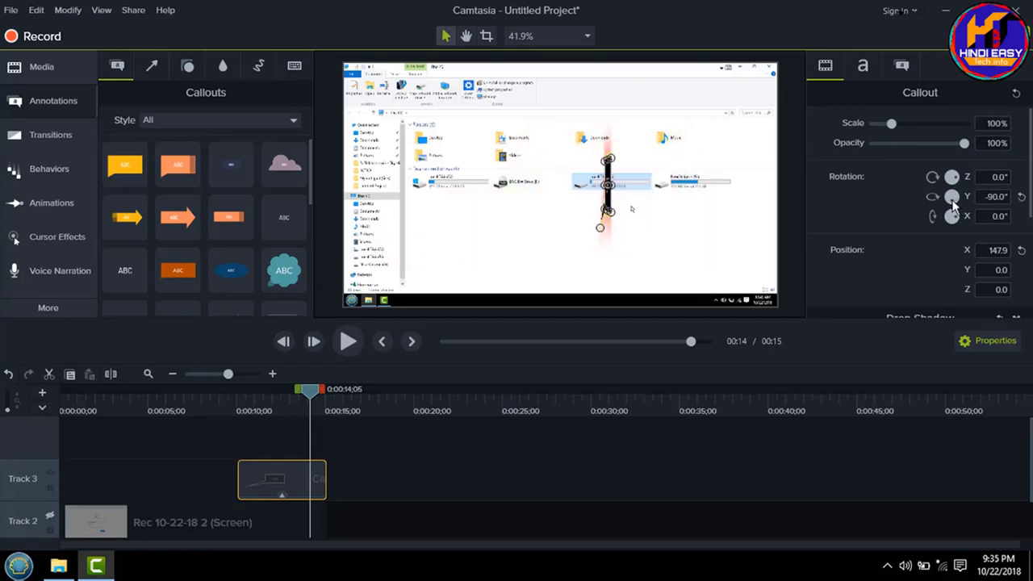
drag(954, 204, 961, 182)
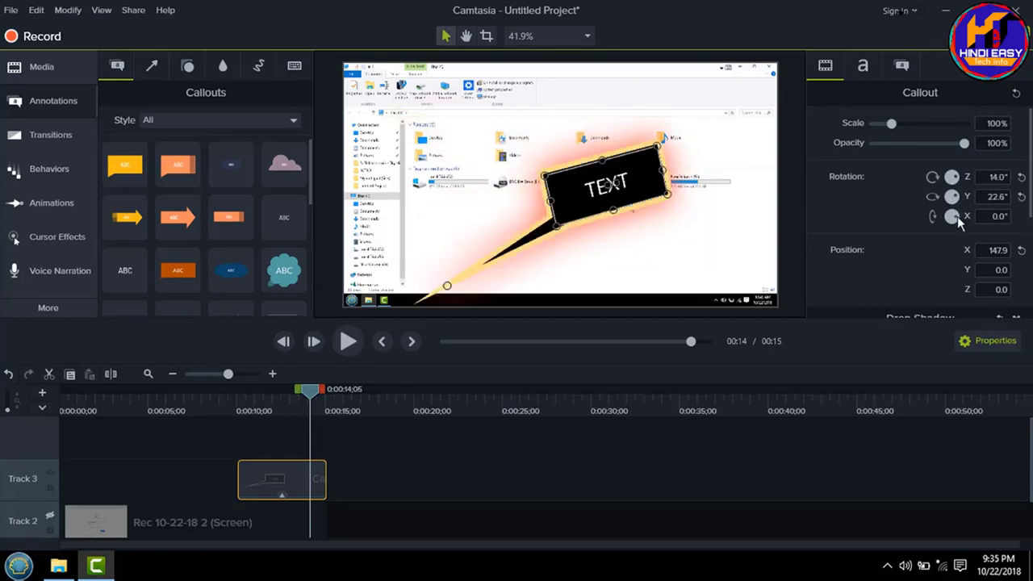
drag(957, 221, 954, 222)
click(401, 481)
click(289, 483)
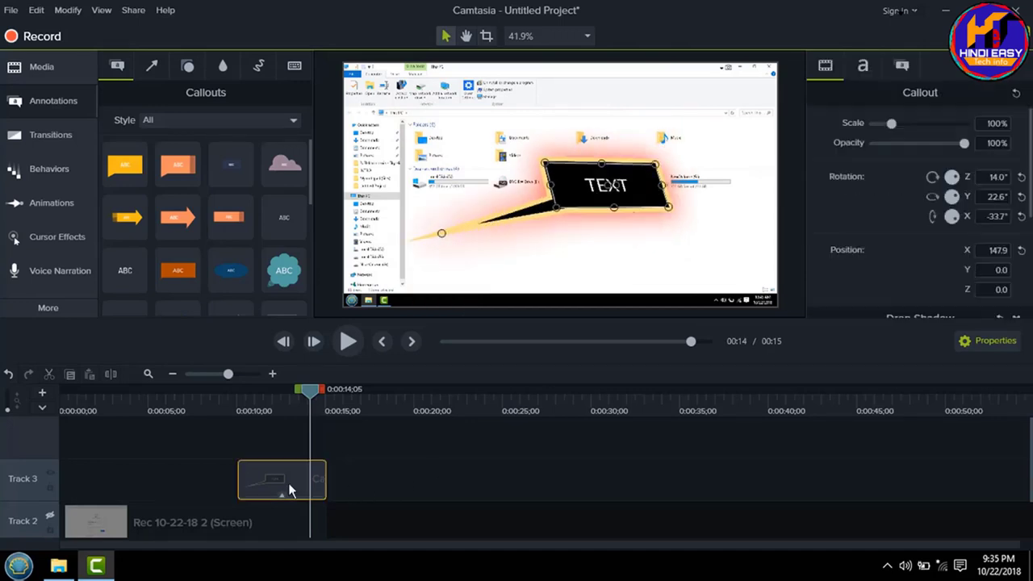
Reset the callout's Z, Y and X rotation to their defaults.
click(1021, 178)
click(1020, 198)
click(1020, 216)
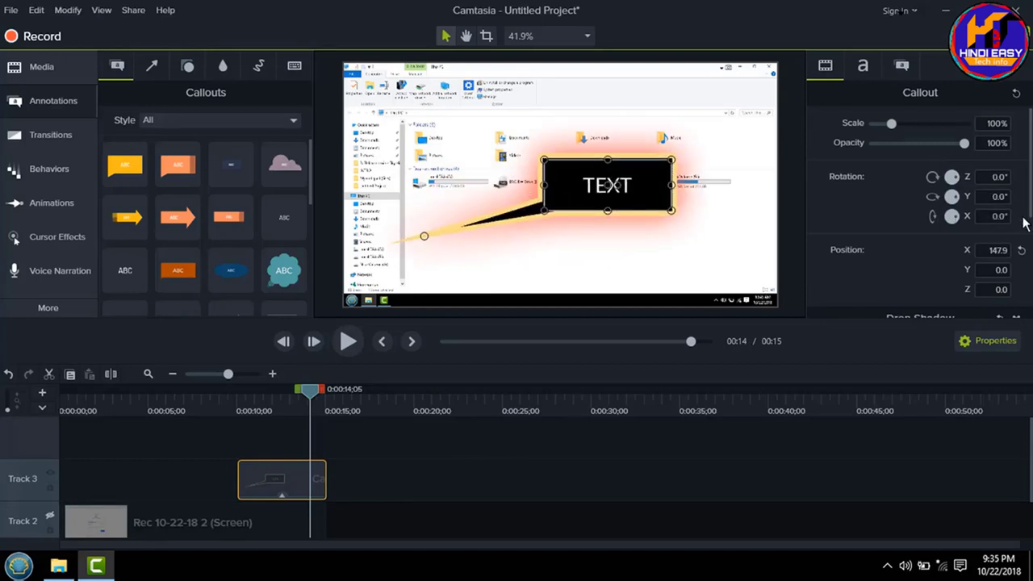
Delete the TEXT callout clip from Track 3.
click(395, 486)
click(285, 471)
scroll(201, 242, down, 5)
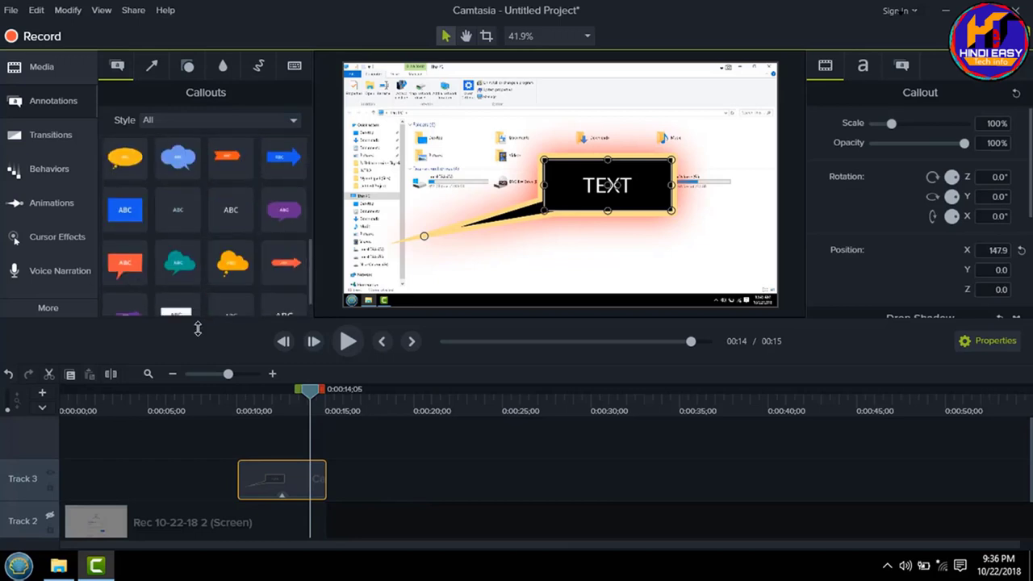
right_click(259, 471)
click(311, 216)
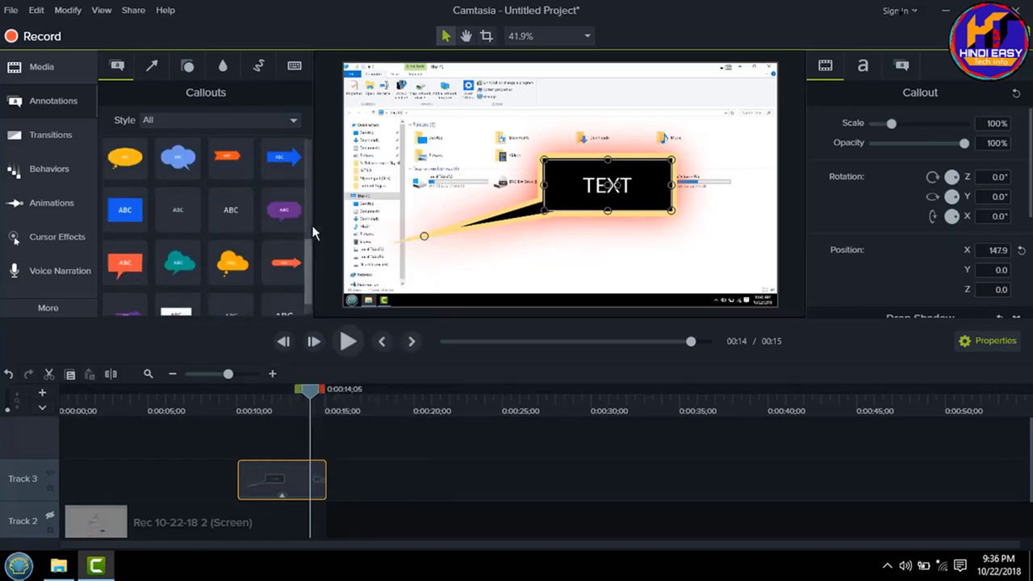
Add the solid yellow arrow from Arrows & Lines below the drives and stretch its head to the highlighted drive.
click(150, 65)
drag(176, 171, 472, 198)
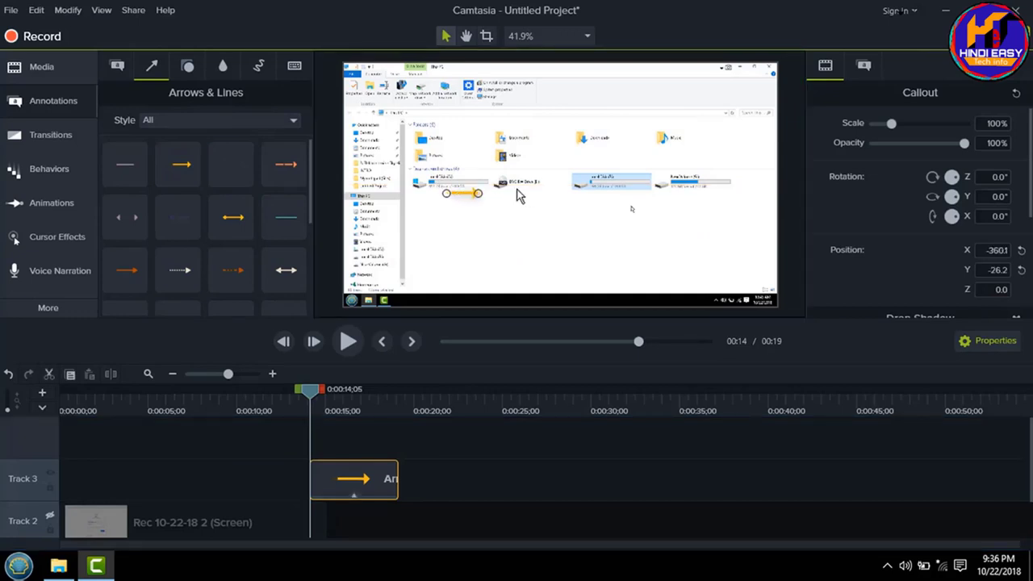
drag(474, 194, 576, 194)
Set the arrow's thickness to 28 and lower its tail so it slants up towards the highlighted drive.
click(863, 65)
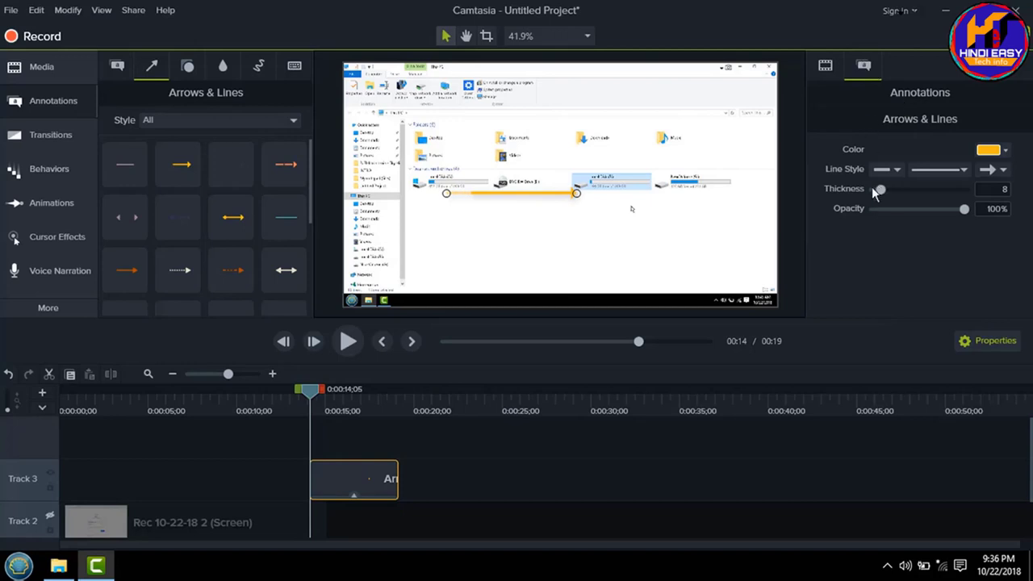
drag(877, 198, 899, 198)
drag(446, 193, 447, 232)
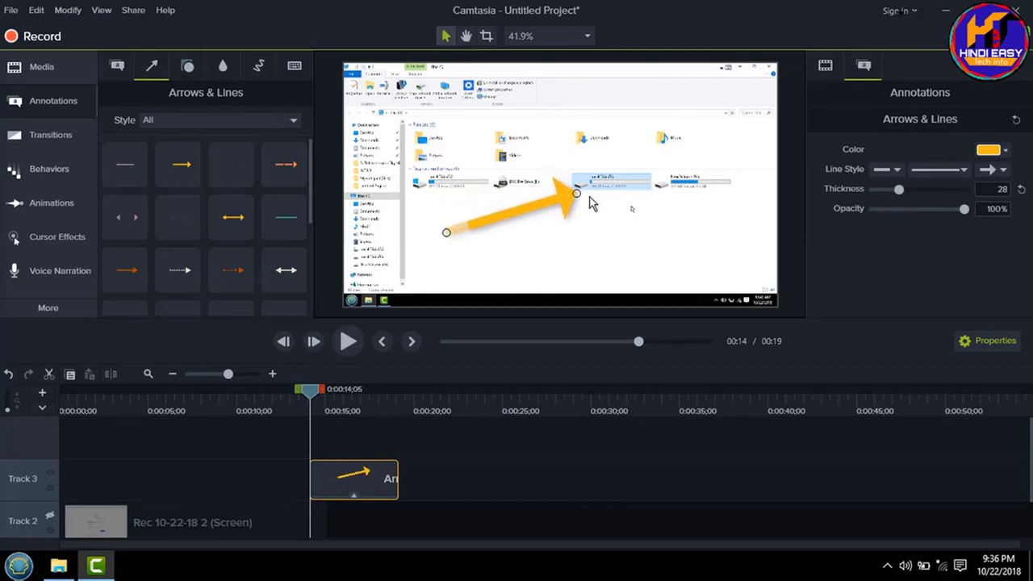
drag(576, 194, 571, 193)
Change both the start and the end of the yellow arrow to diamond-shaped tips.
click(890, 168)
click(888, 244)
click(992, 168)
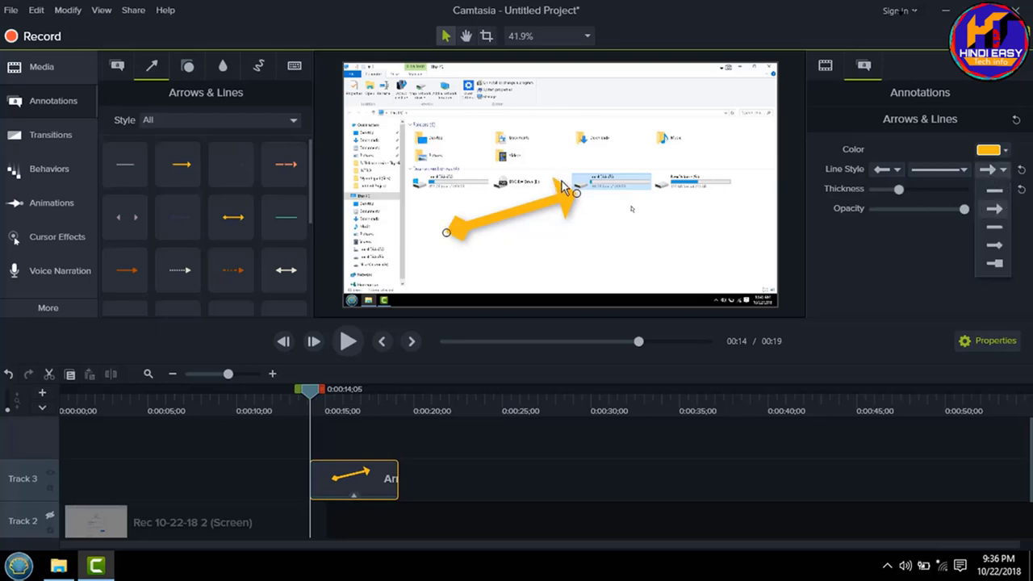
click(998, 262)
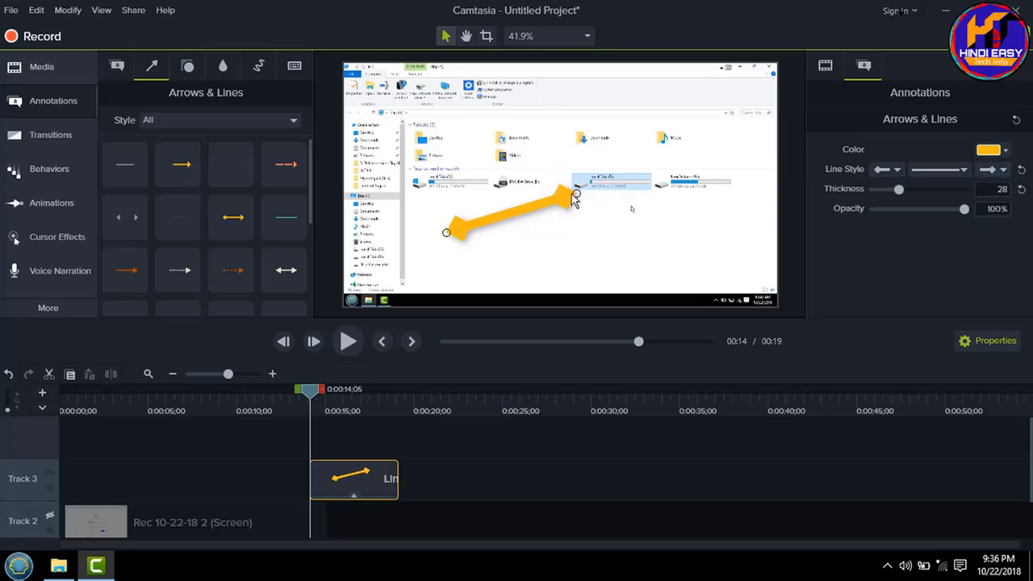
click(892, 170)
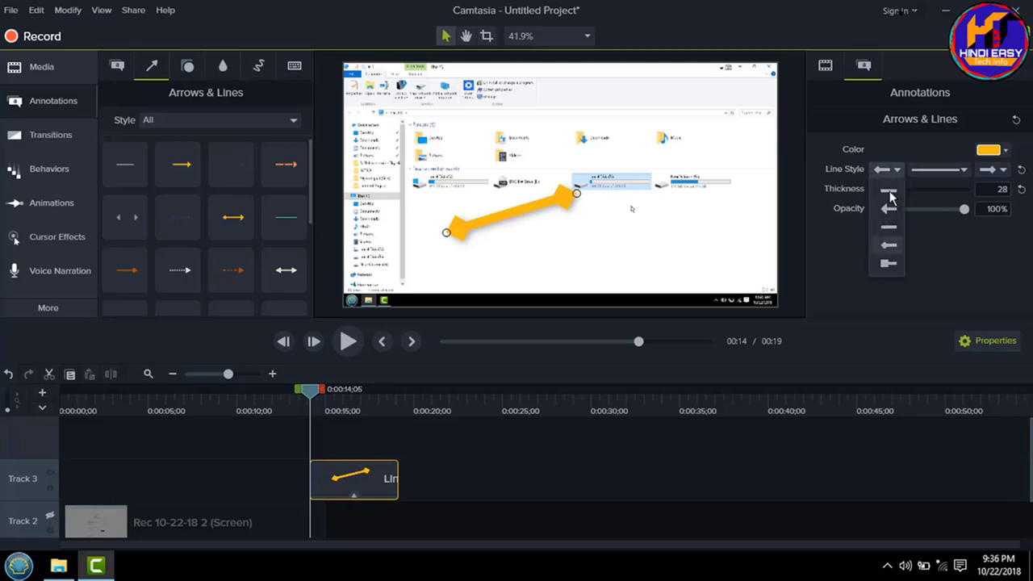
click(898, 154)
Try the dashed pattern on the yellow line and set its line style to dotted.
click(947, 170)
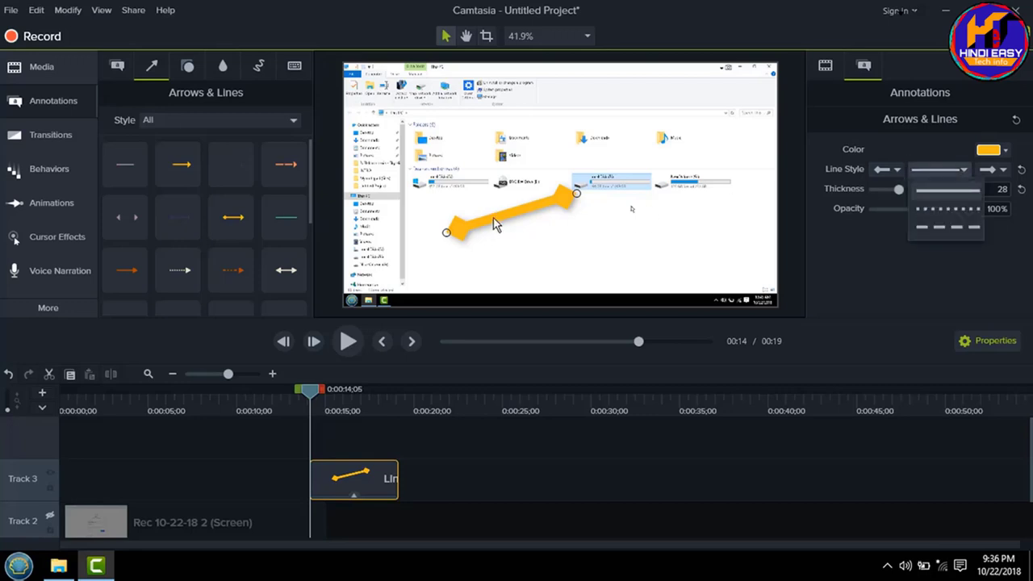
click(916, 209)
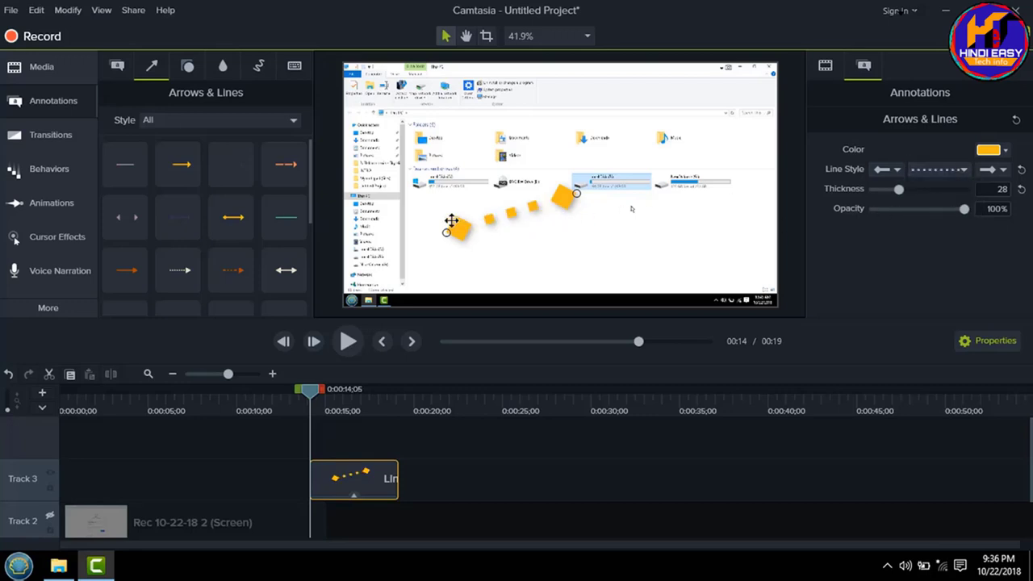
click(962, 172)
click(944, 231)
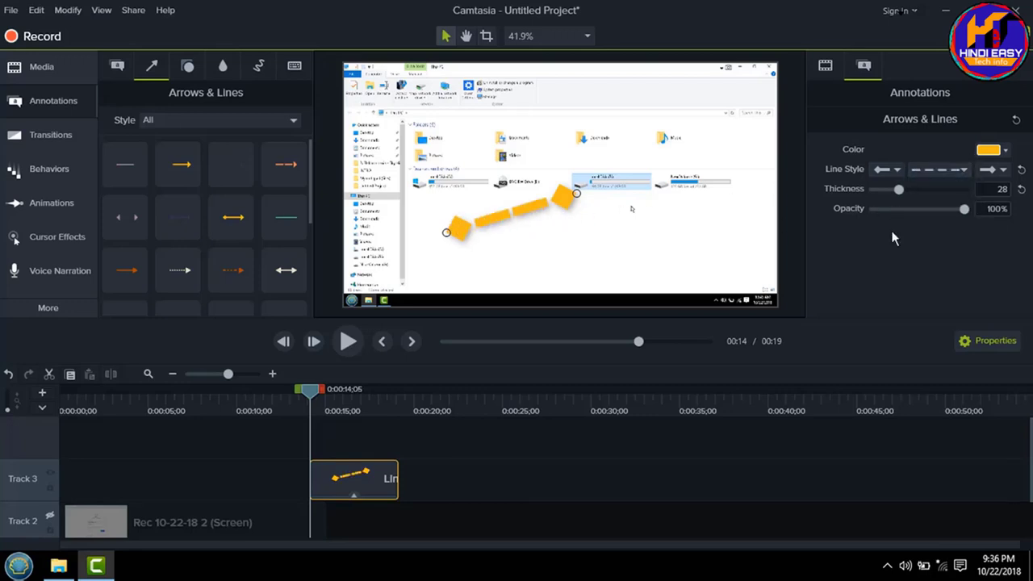
click(933, 174)
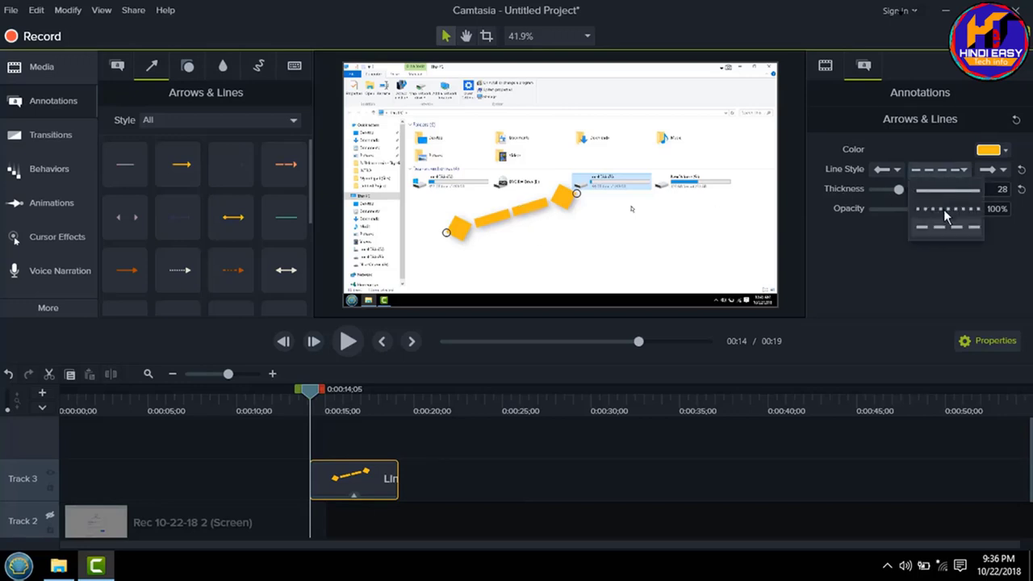
click(947, 210)
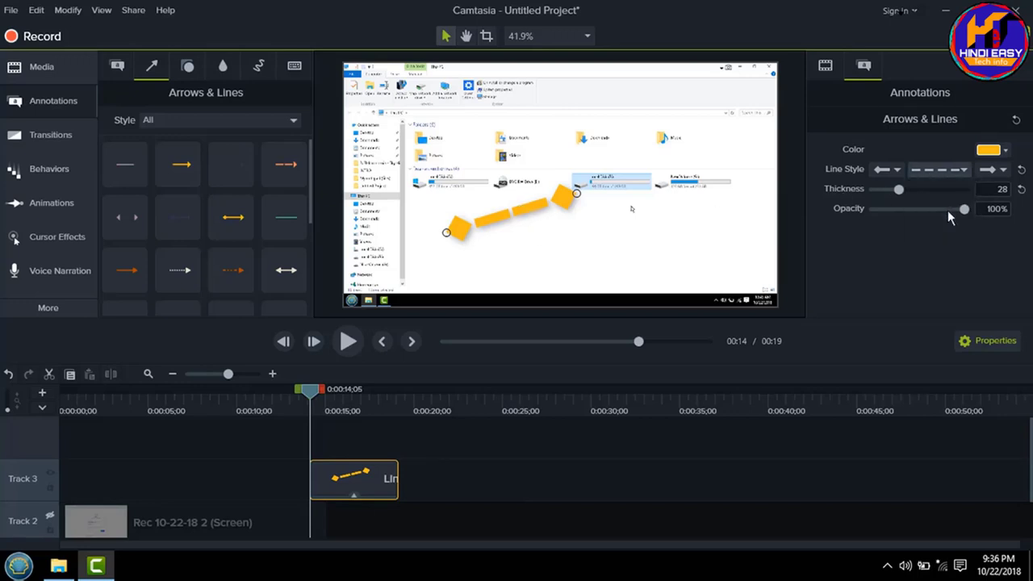
Examine the dotted line's drop shadow settings, including its colour choices.
click(824, 71)
scroll(920, 202, down, 3)
click(920, 274)
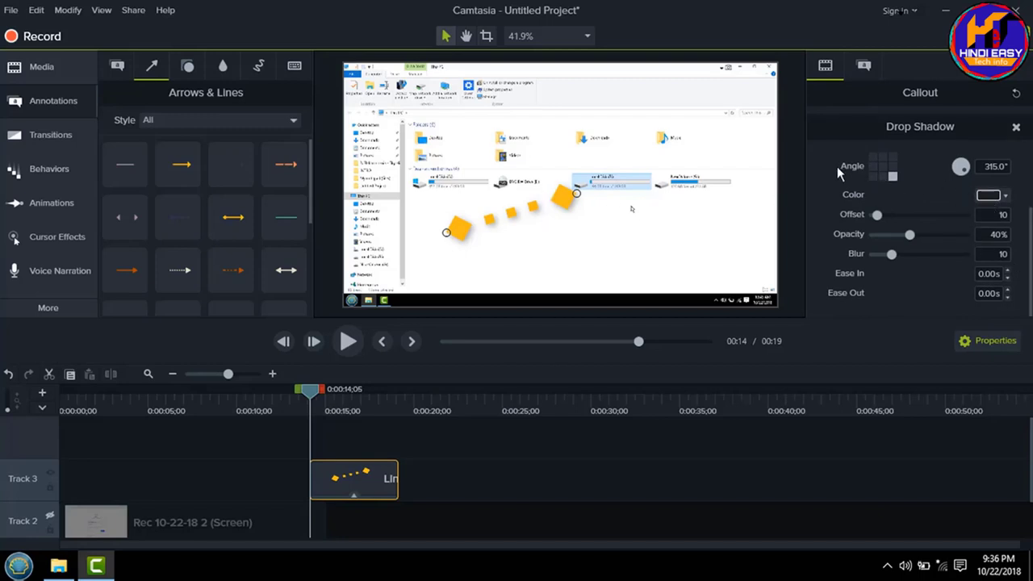
click(994, 195)
Move the line clip earlier on Track 3 and delete it.
drag(376, 487, 295, 489)
right_click(286, 480)
click(321, 209)
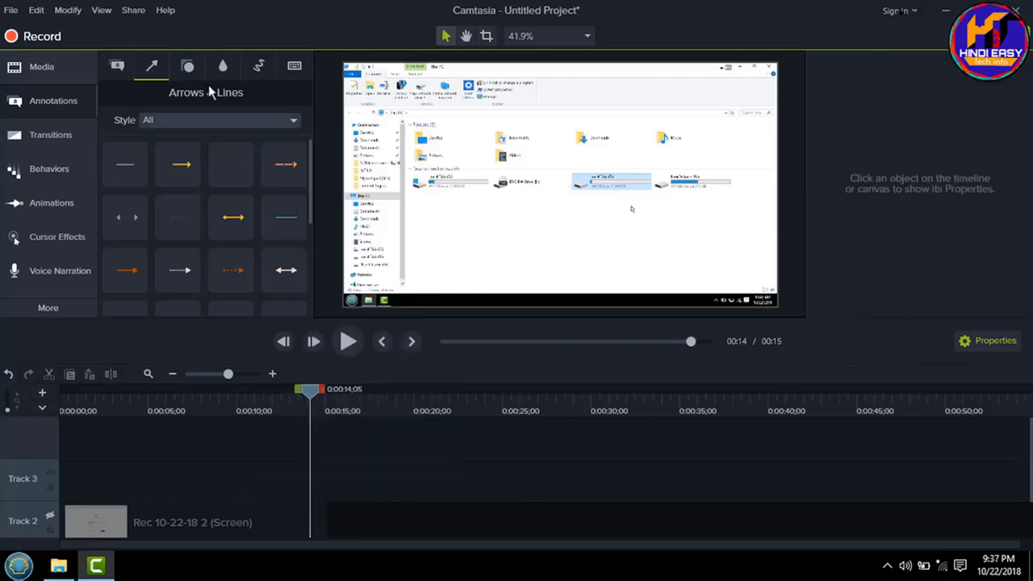
Look at the Shapes annotations and open the Blur & Highlight annotations.
click(190, 67)
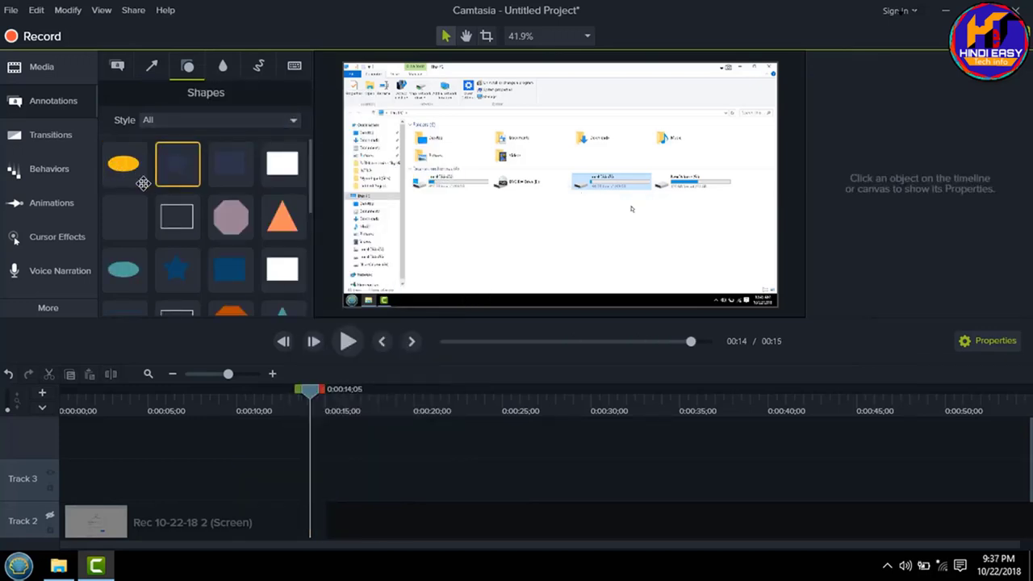
click(224, 67)
drag(283, 132, 601, 217)
mouse_move(413, 66)
mouse_down()
mouse_move(613, 219)
mouse_move(709, 264)
mouse_up()
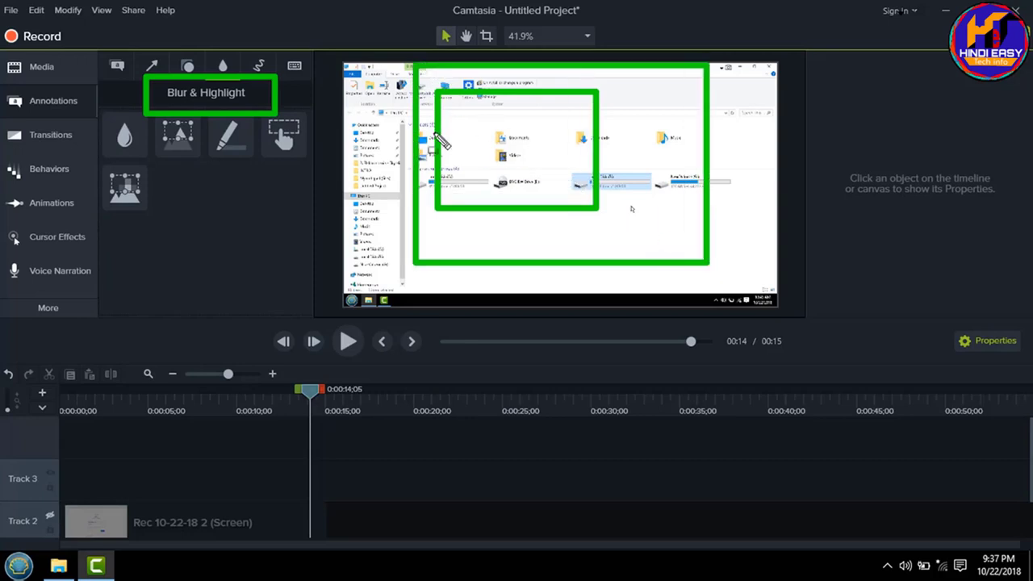
drag(381, 98, 771, 228)
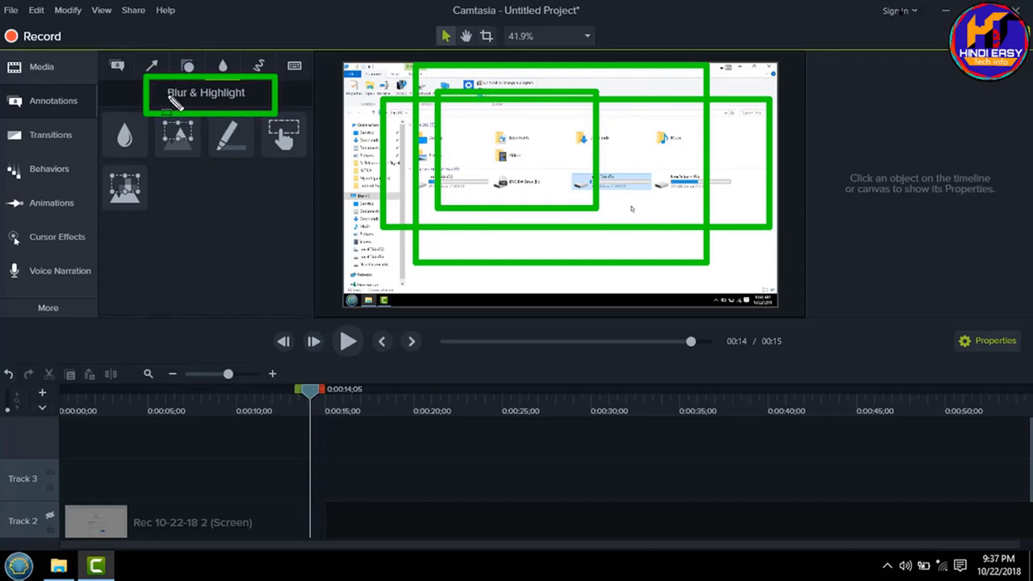
key(Escape)
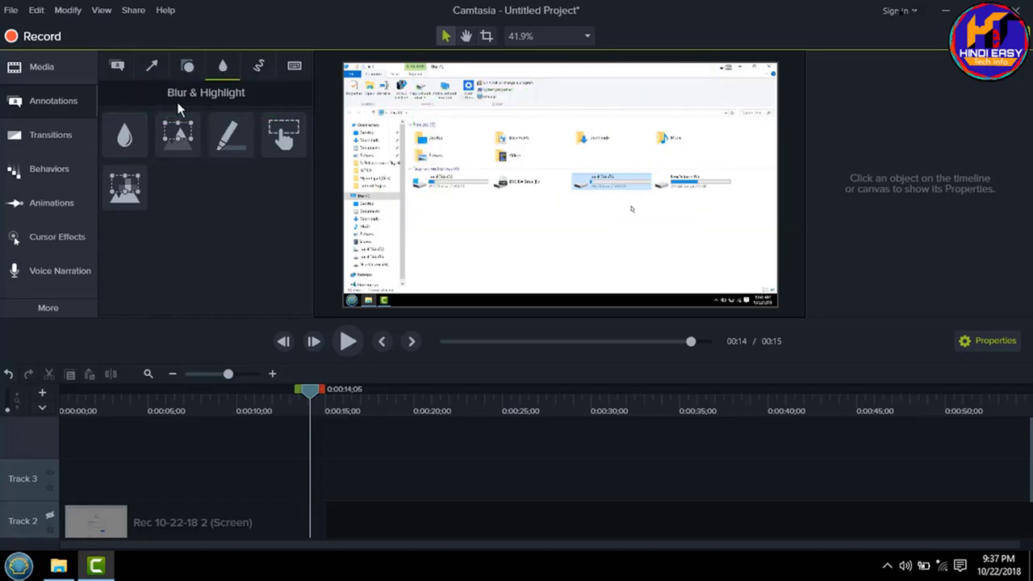
Enable Track 2, disable Track 3 and move the playhead to 0:00:13;20.
click(50, 516)
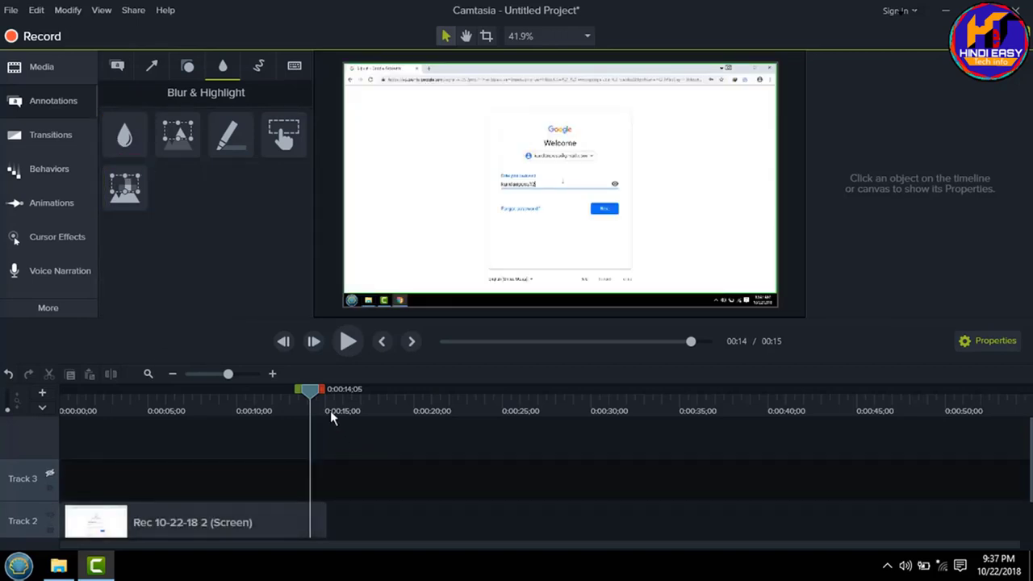
drag(311, 393, 302, 393)
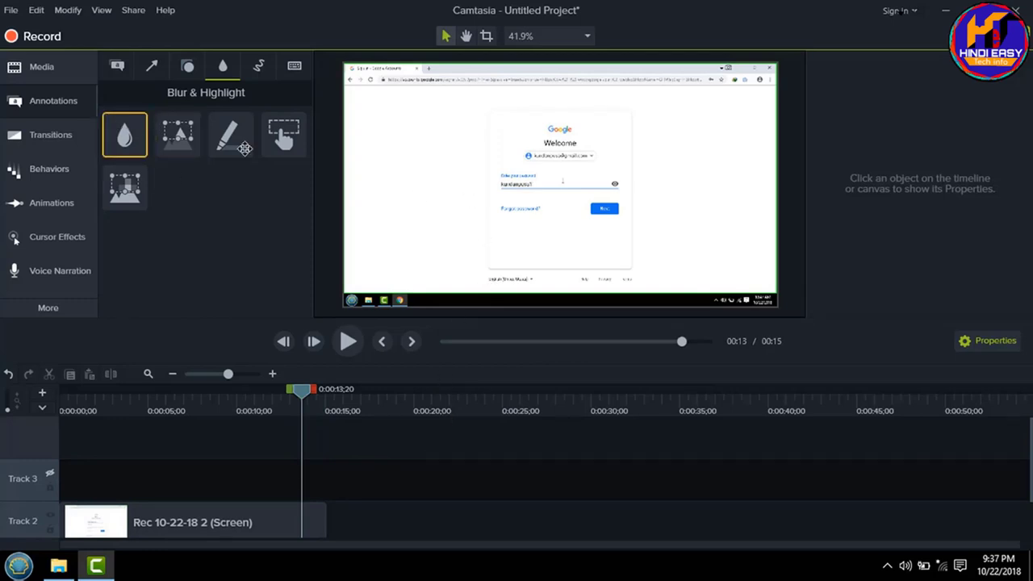
Place a Blur annotation over the password field and shift its Track 4 clip to start at about 12 seconds.
drag(121, 133, 554, 185)
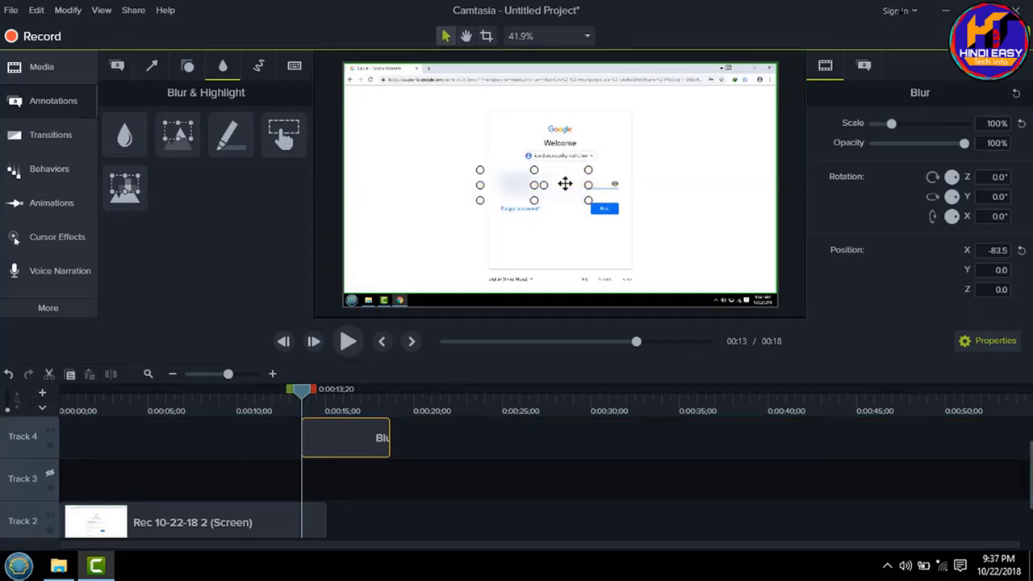
drag(346, 442, 316, 497)
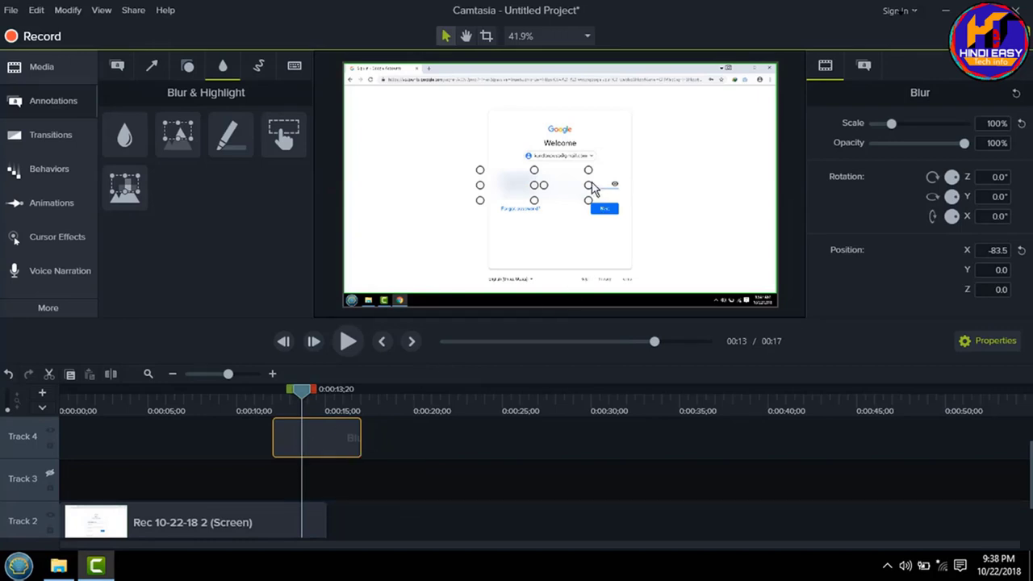
Widen and flatten the blur to span the password field and set its scale to 143.9%.
drag(605, 185, 634, 185)
drag(549, 184, 550, 176)
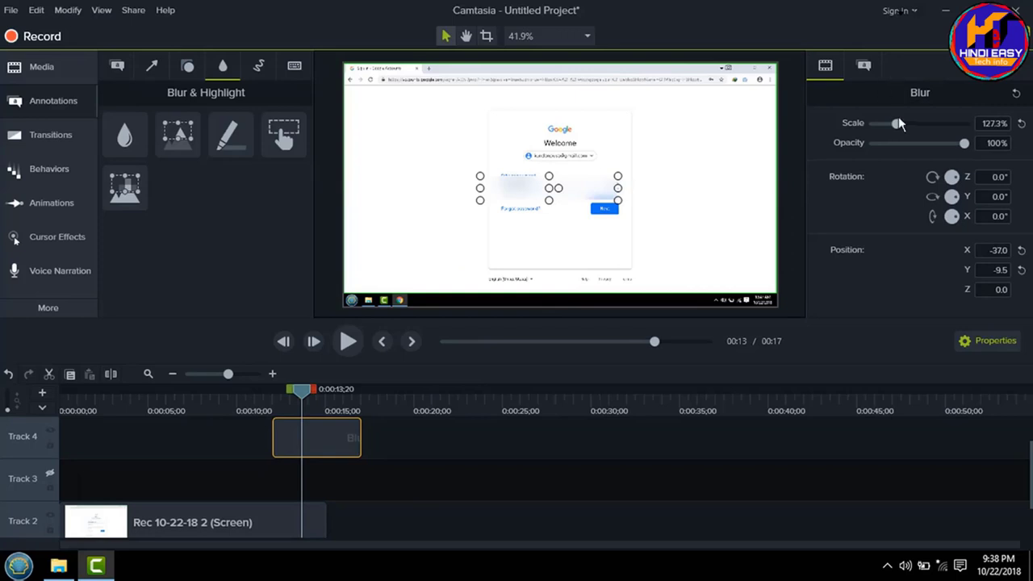
drag(896, 125, 899, 126)
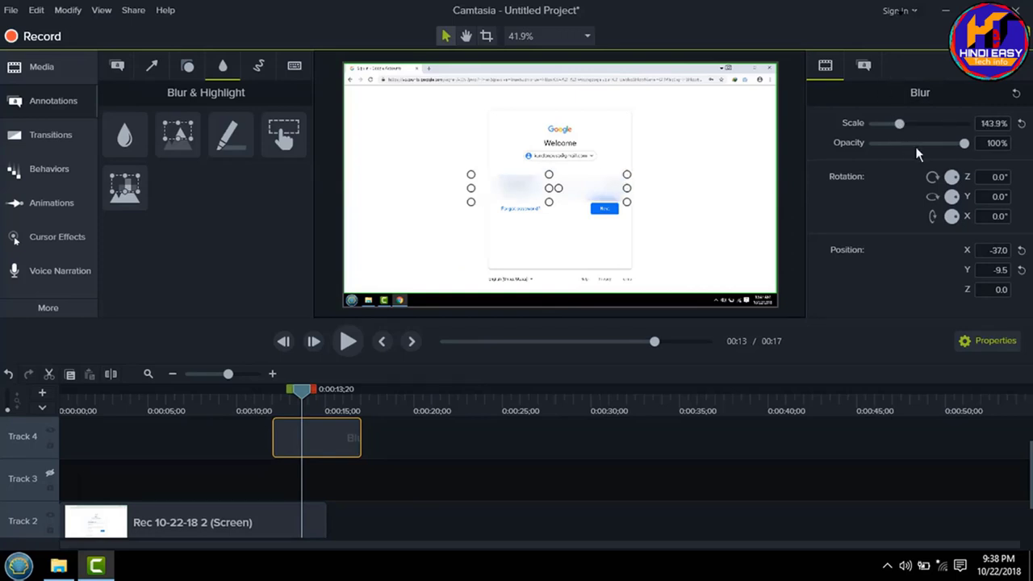
Set the blur's intensity to 100.
mouse_move(960, 145)
mouse_down()
mouse_move(892, 150)
mouse_move(956, 151)
mouse_up()
click(870, 66)
mouse_move(956, 151)
mouse_down()
mouse_move(873, 155)
mouse_move(953, 169)
mouse_up()
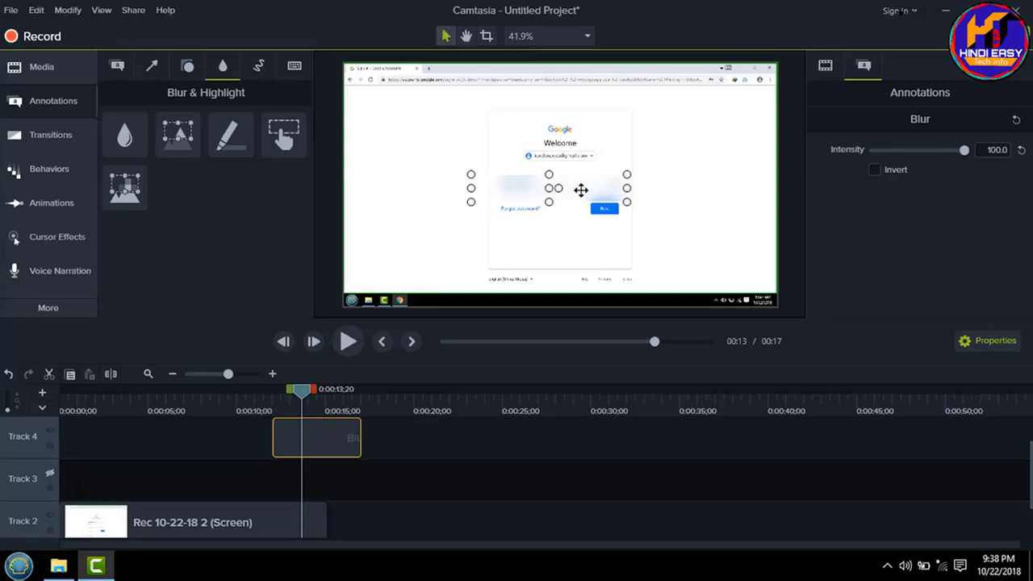
Centre the blur area over the password field and invert it to blur everything outside that area.
drag(580, 191, 590, 188)
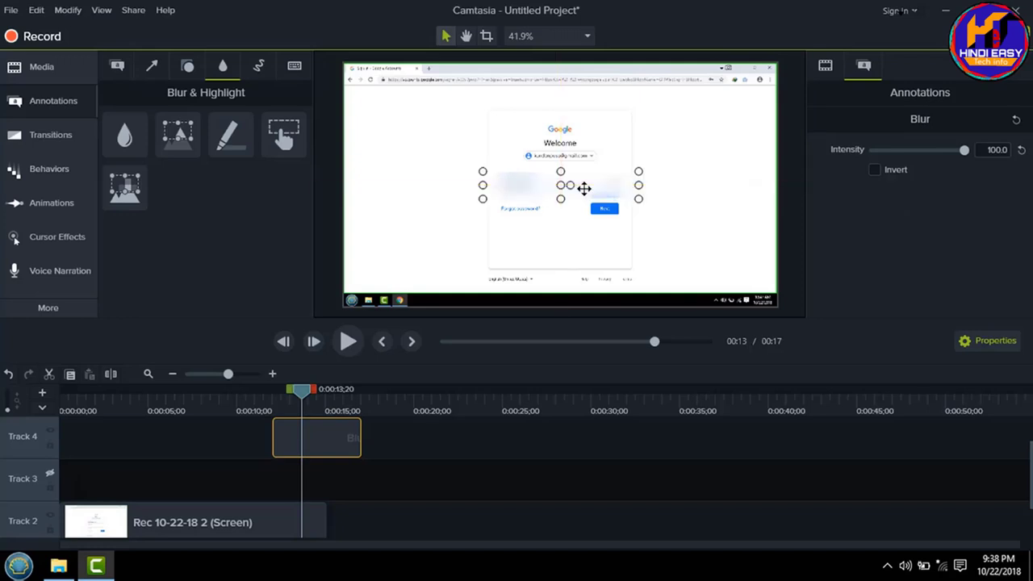
click(890, 170)
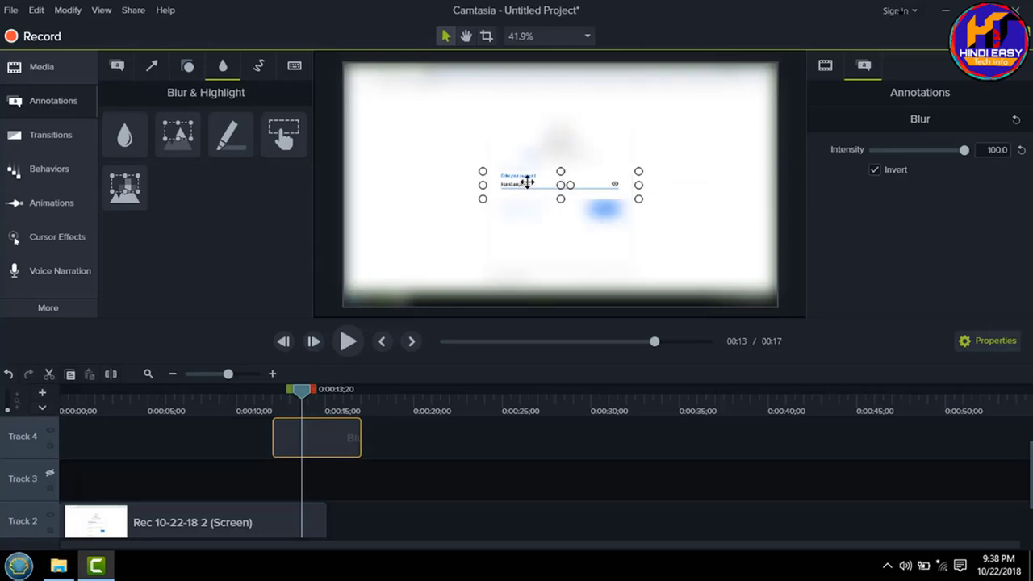
Try the inverted blur over the Google logo, and return it to the password field with inversion off.
mouse_move(599, 180)
mouse_down()
mouse_move(562, 148)
mouse_move(589, 131)
mouse_up()
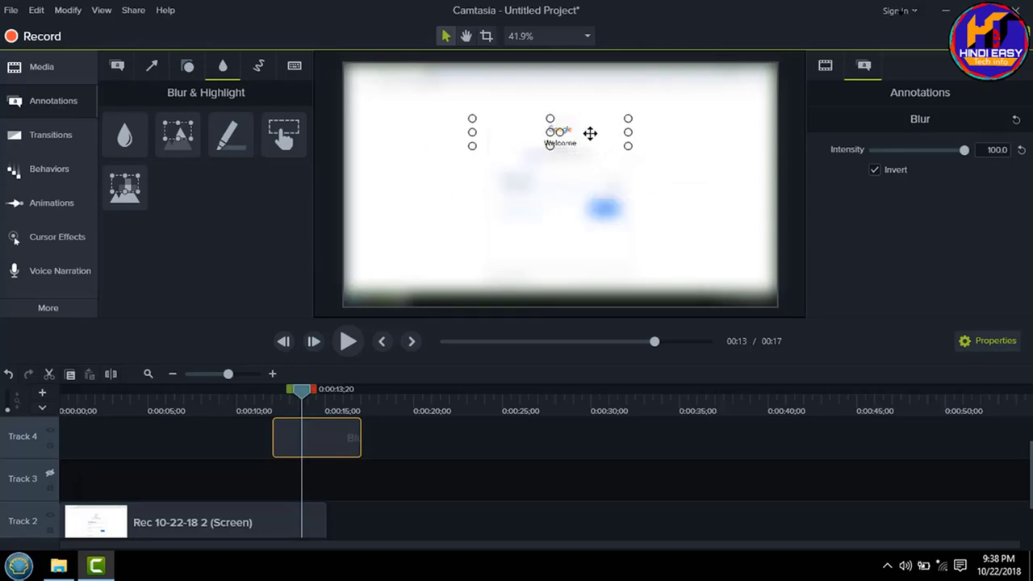
click(889, 170)
click(889, 169)
click(889, 170)
drag(590, 154, 566, 198)
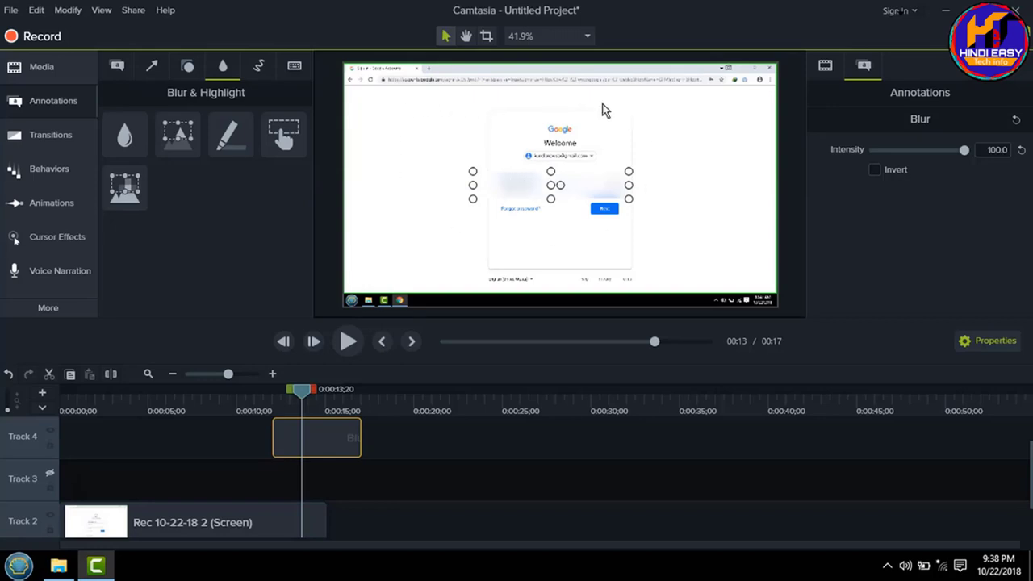
Compare the blur with and without inversion, leaving it inverted and centred over the password field.
click(894, 168)
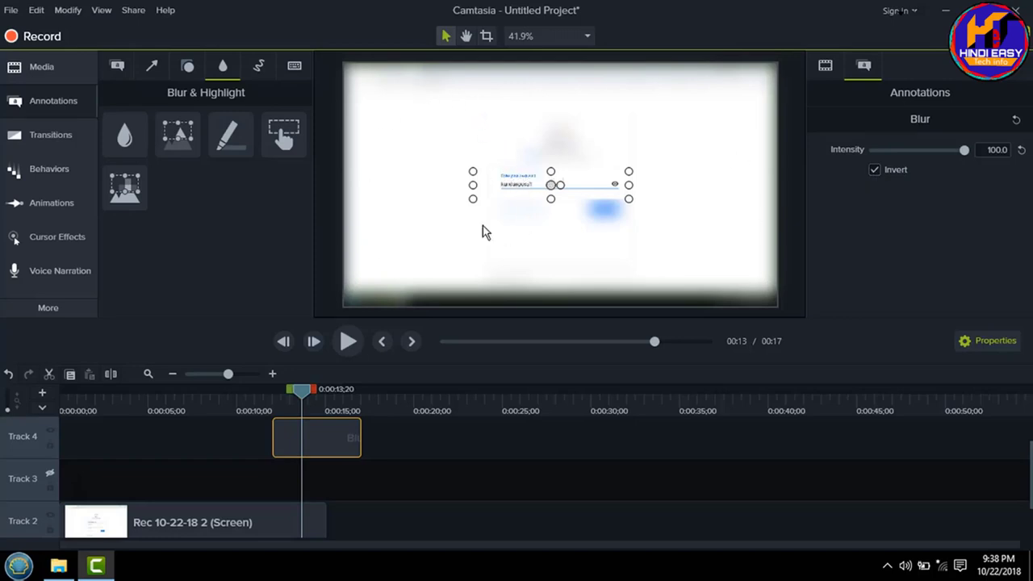
click(876, 170)
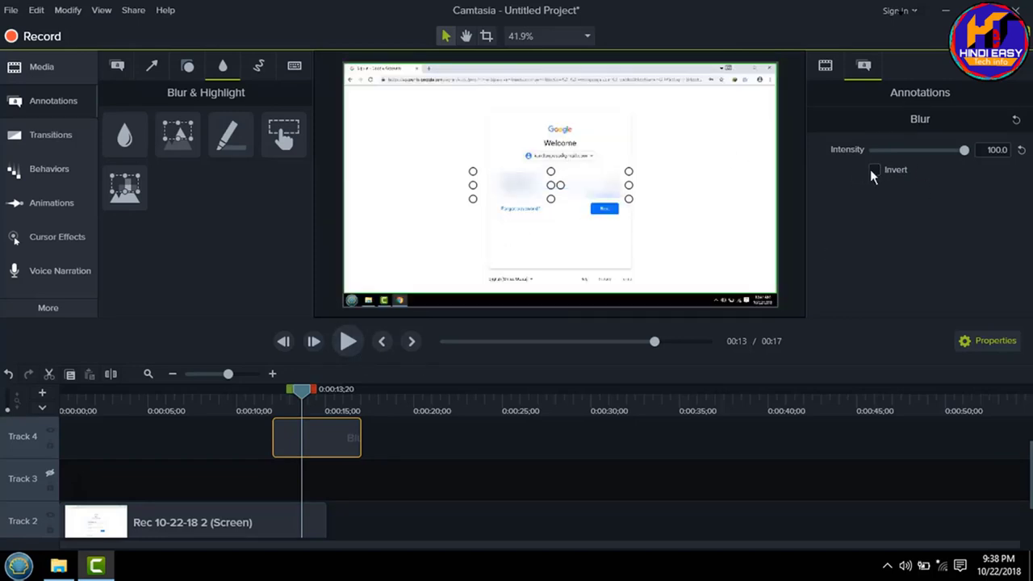
click(878, 171)
click(878, 171)
click(888, 171)
mouse_move(526, 172)
mouse_down()
mouse_move(534, 148)
mouse_move(525, 193)
mouse_up()
Delete the blur clip from Track 4.
click(411, 472)
right_click(337, 435)
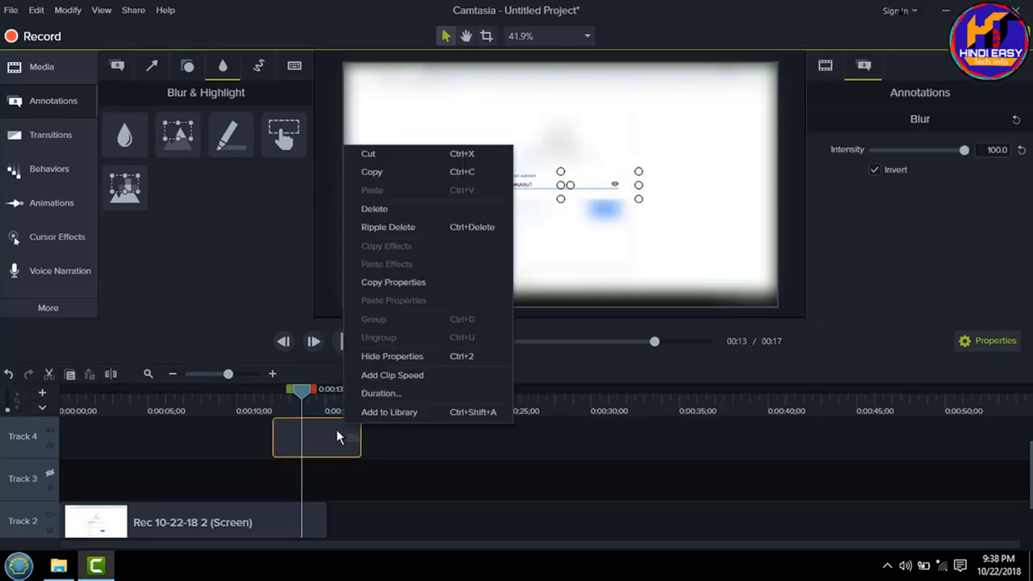
click(376, 210)
Place a Spotlight annotation over the sign-in form and shift it slightly left onto the password field.
drag(164, 129, 560, 193)
click(464, 436)
click(347, 435)
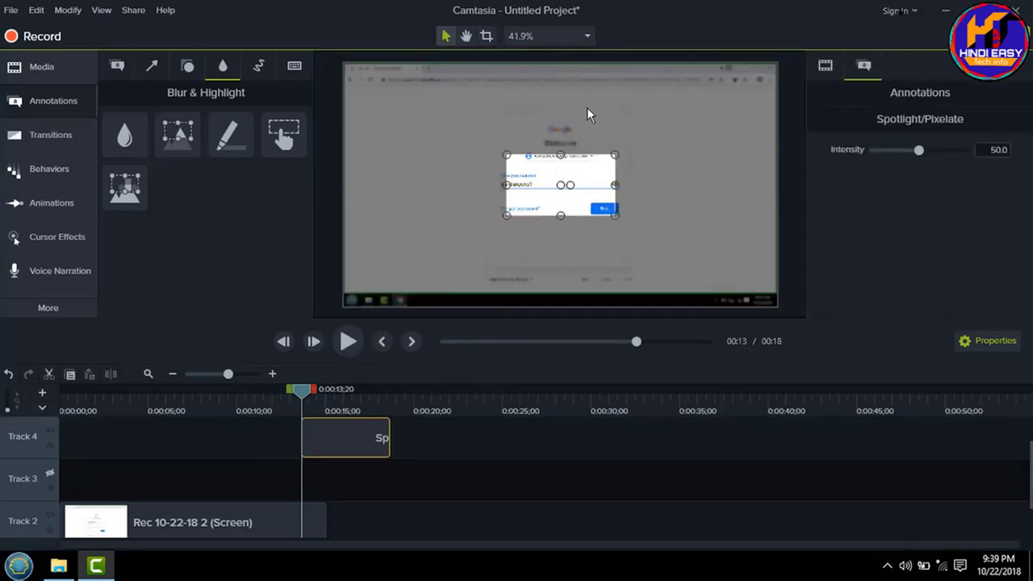
drag(530, 199, 520, 197)
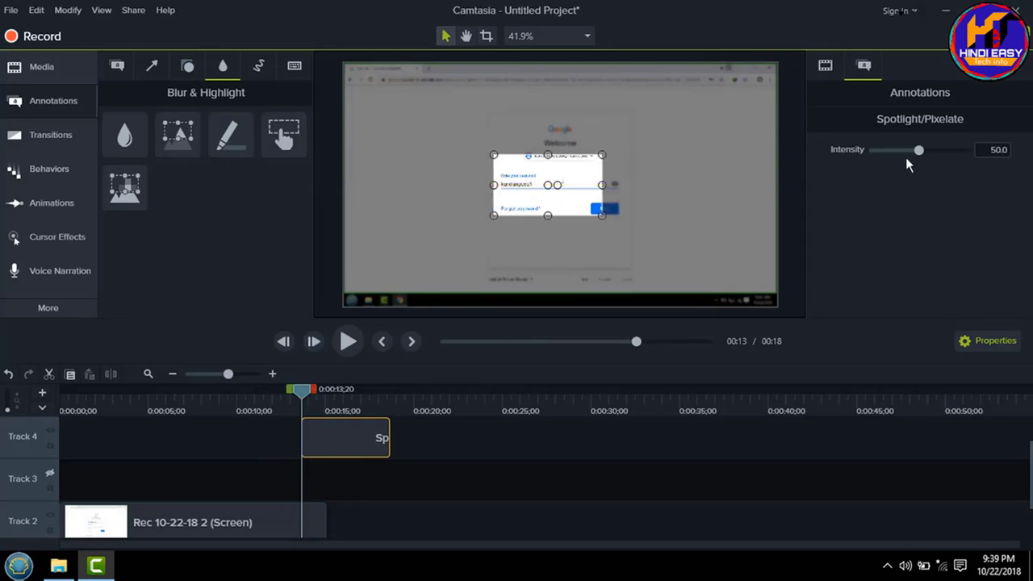
Set the spotlight's intensity to 100 and its scale to 158.2%, positioned at about X 38, Y -41.
drag(920, 150, 967, 154)
mouse_move(507, 180)
mouse_down()
mouse_move(533, 177)
mouse_move(461, 127)
mouse_move(363, 86)
mouse_move(562, 92)
mouse_move(556, 192)
mouse_move(533, 196)
mouse_up()
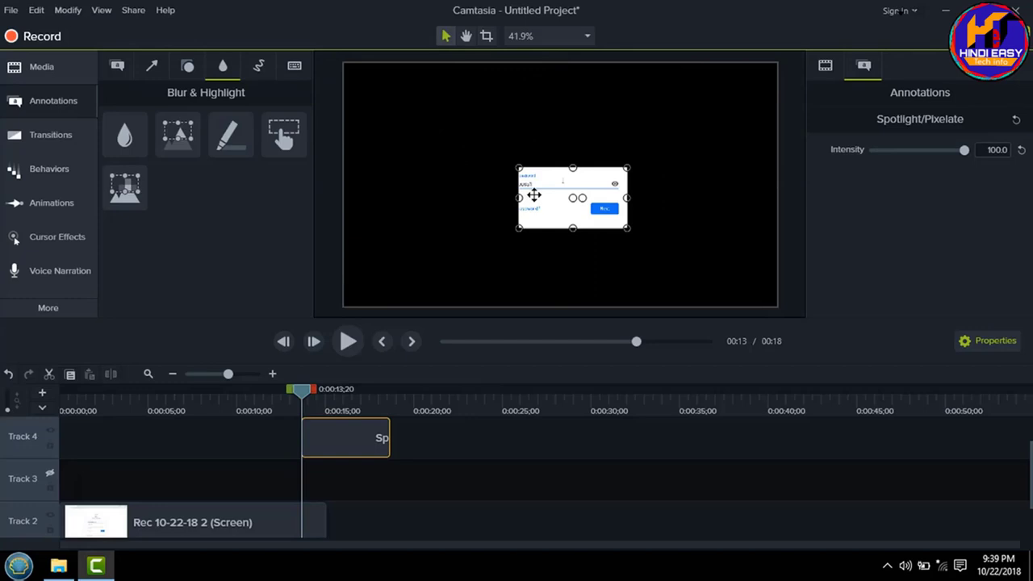
click(825, 67)
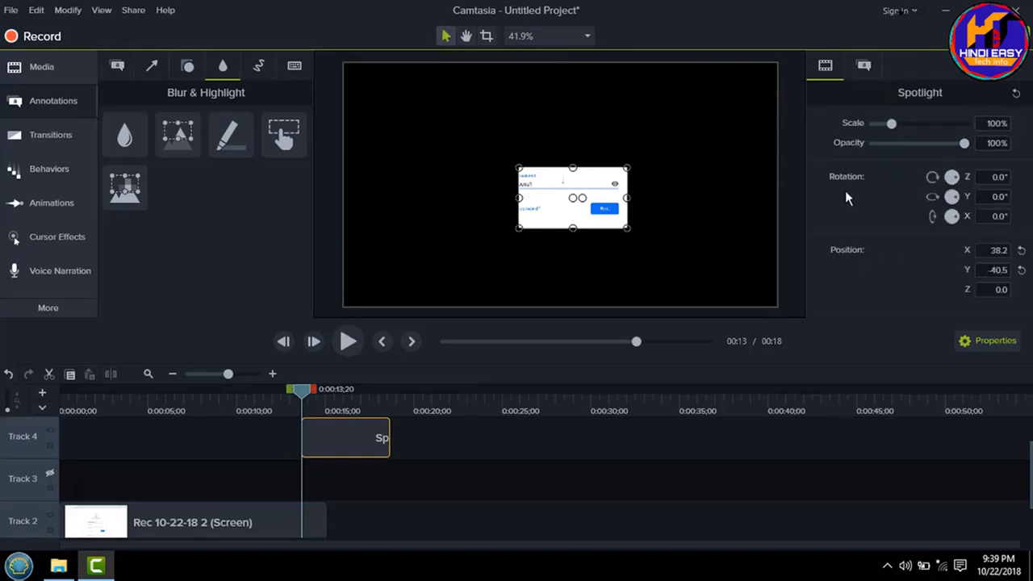
mouse_move(891, 125)
mouse_down()
mouse_move(930, 130)
mouse_move(892, 134)
mouse_move(900, 138)
mouse_up()
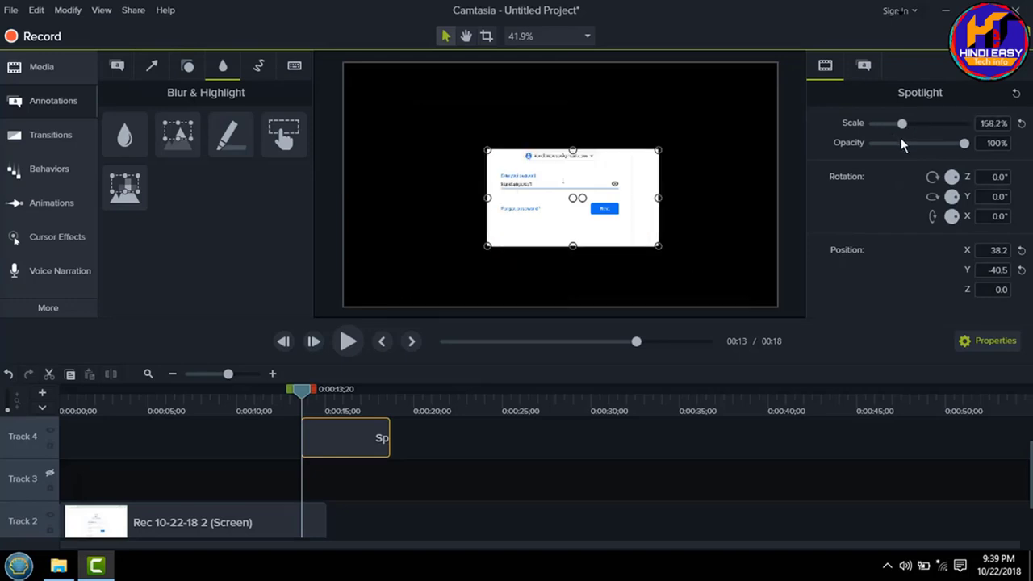
Replace the spotlight on Track 4 with a yellow Highlighter annotation covering the password field.
click(413, 475)
click(370, 442)
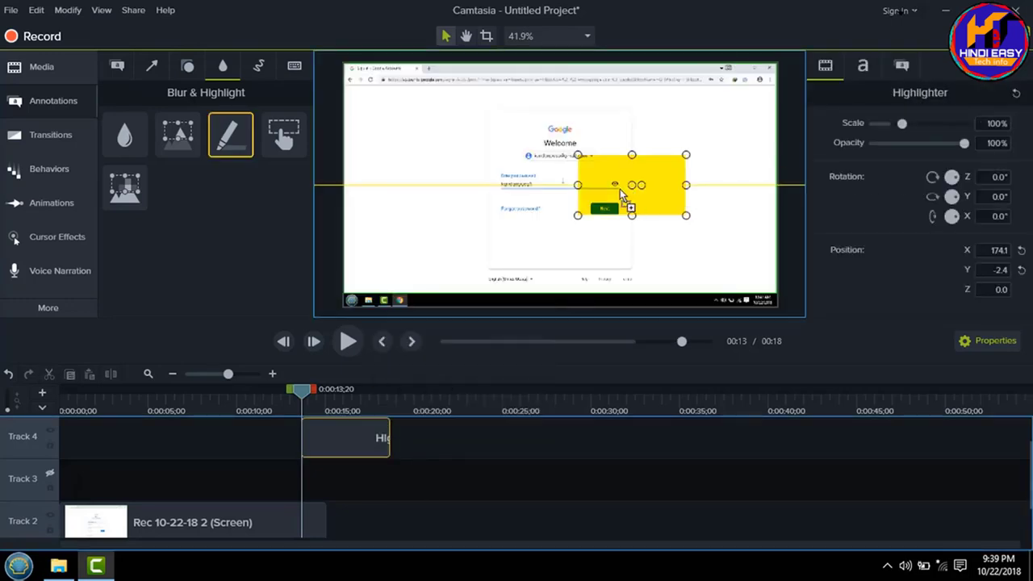
drag(634, 181, 547, 181)
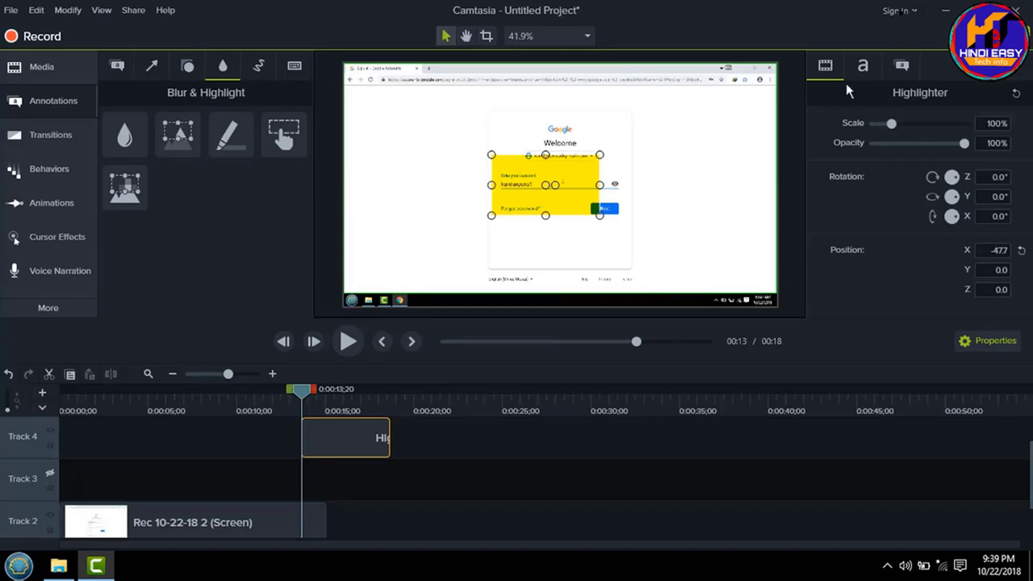
Try inverting the highlighter and restore the normal highlight.
click(899, 65)
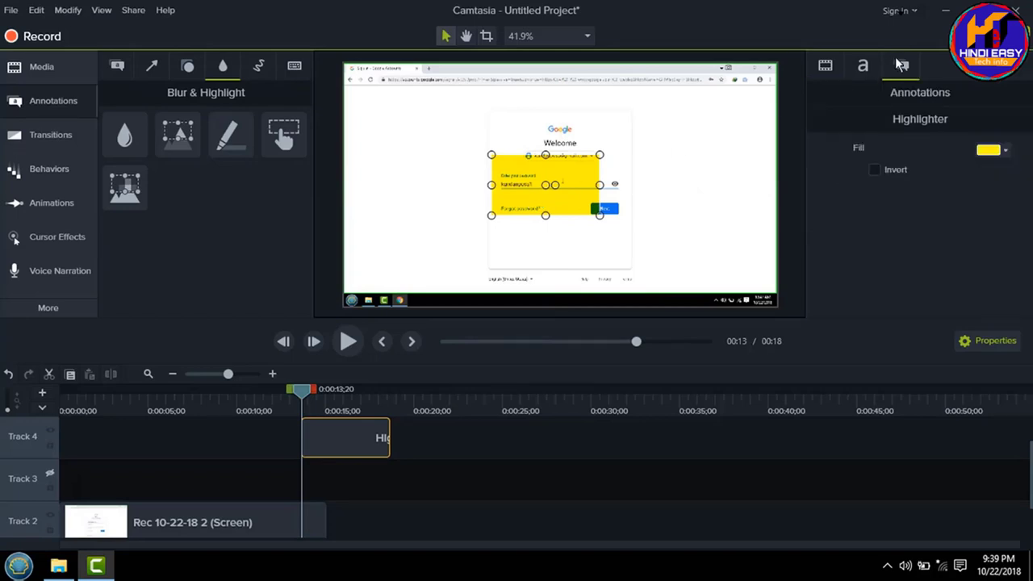
click(874, 171)
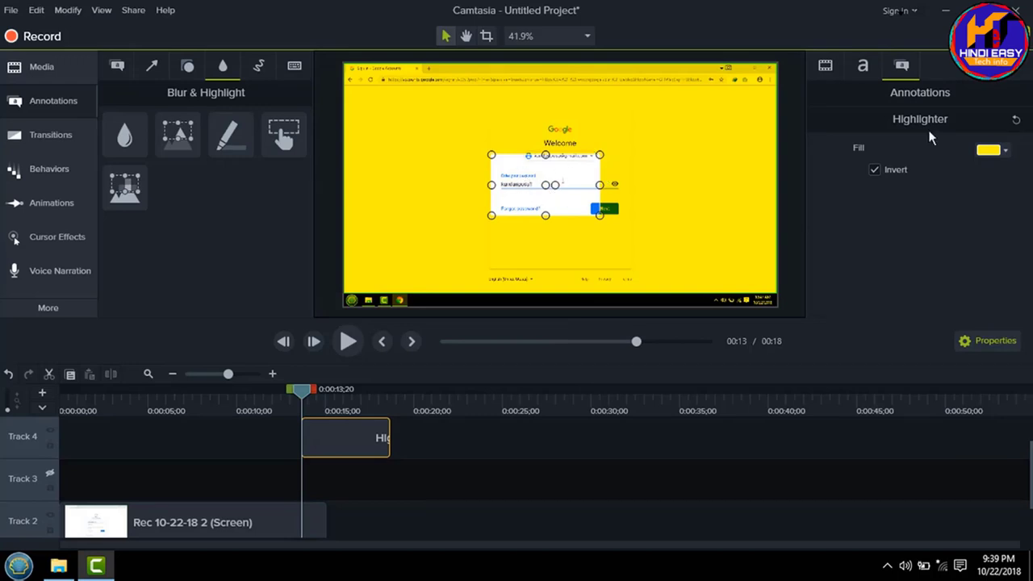
click(874, 170)
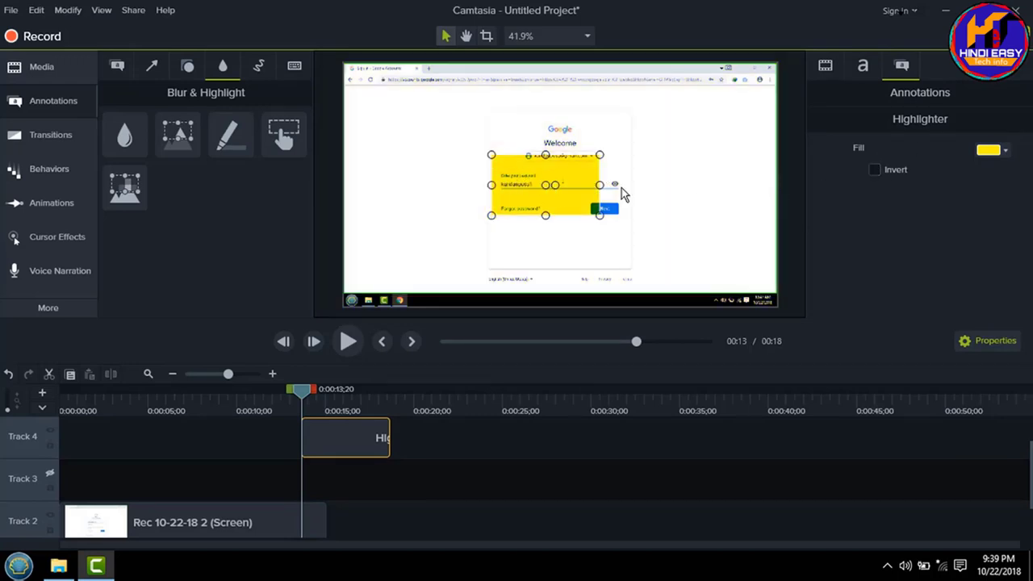
Enter the text "hhhhhhh" inside the highlighter.
click(868, 69)
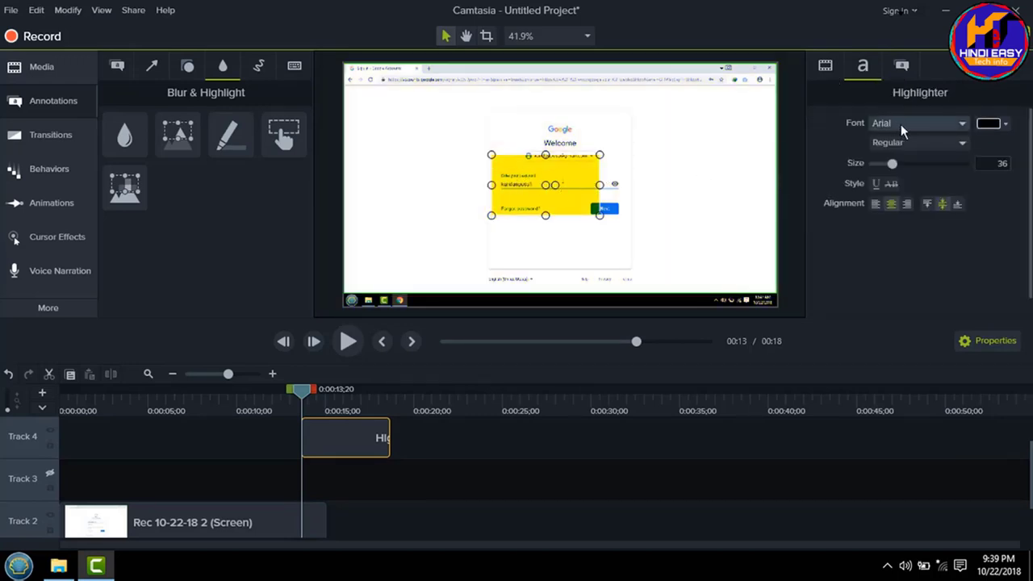
double_click(540, 189)
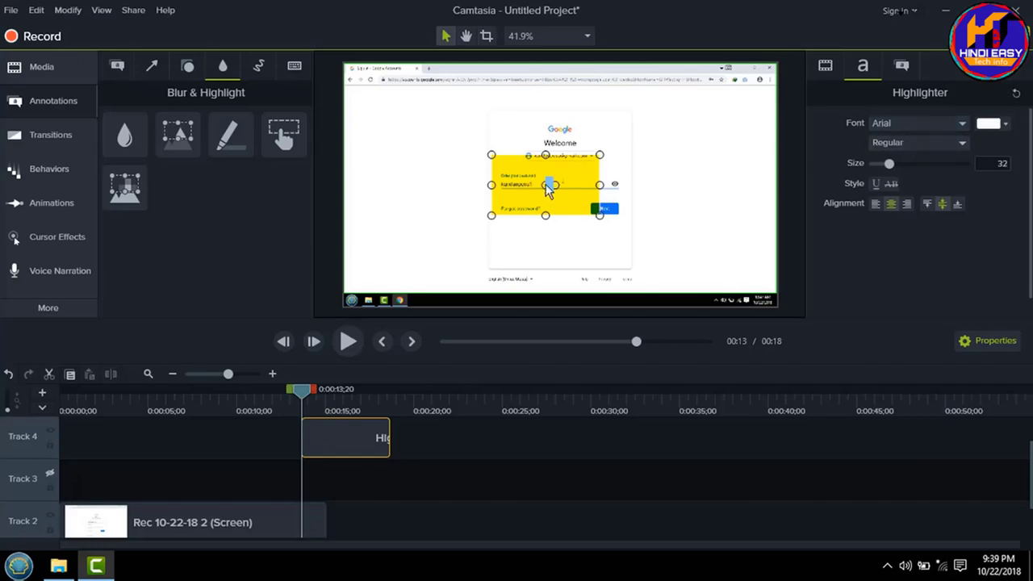
text(hhhhhhh)
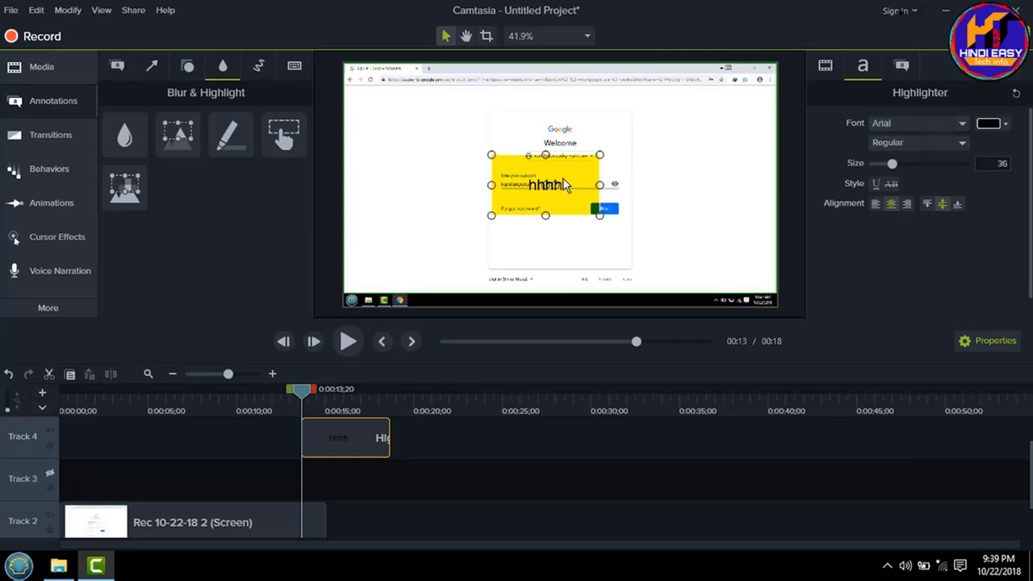
Colour the highlighter's text orange-red and set its font to Comfortaa.
click(991, 123)
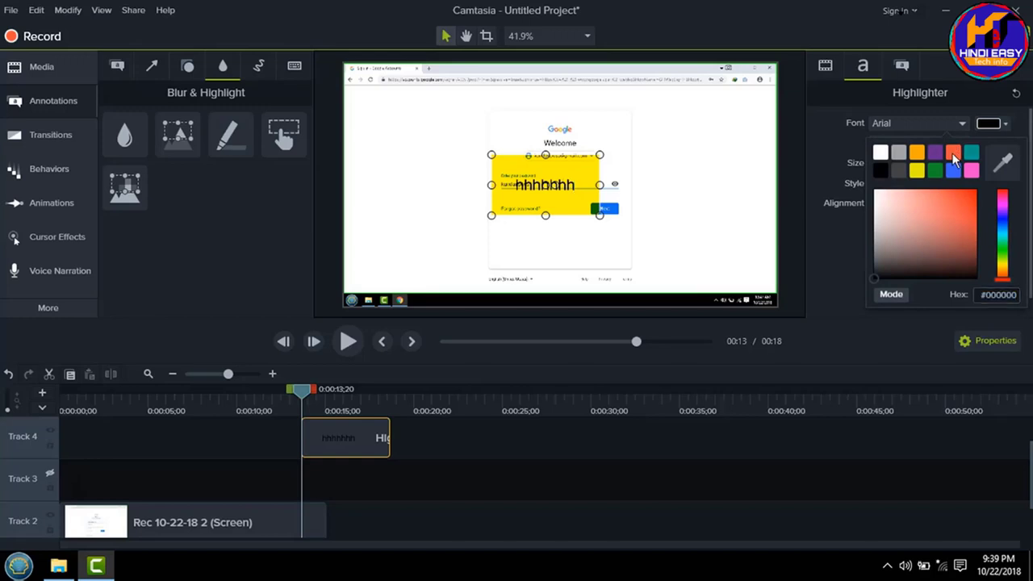
double_click(554, 192)
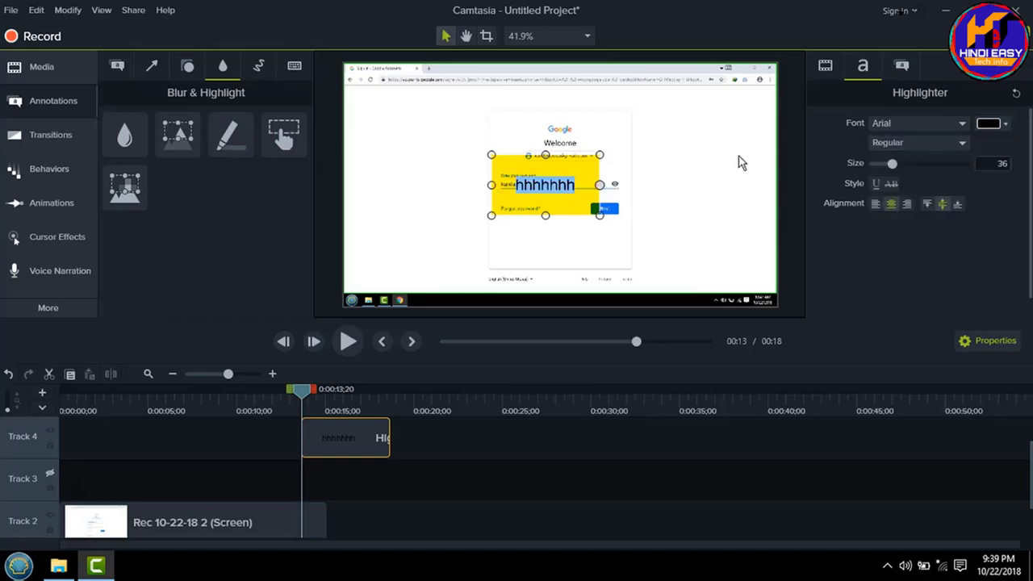
click(991, 123)
click(955, 154)
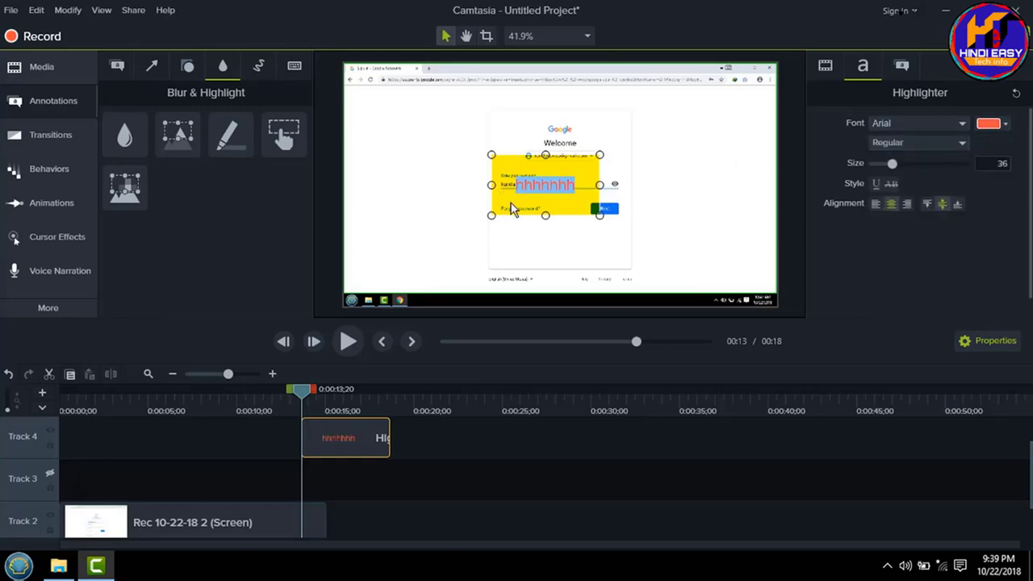
click(916, 126)
scroll(895, 163, down, 3)
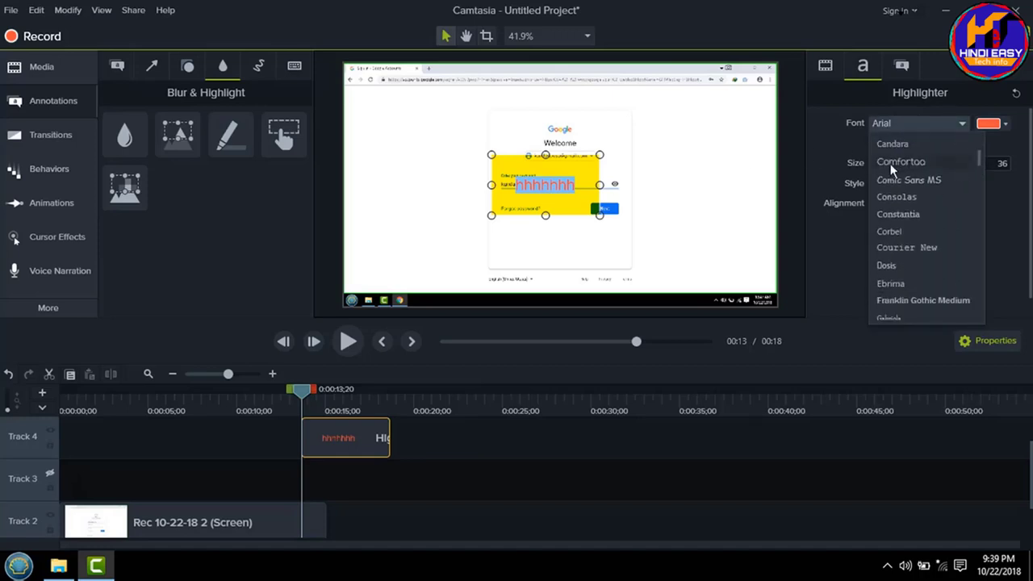
click(888, 163)
Delete the highlighter clip from Track 4.
click(463, 430)
click(346, 439)
right_click(346, 439)
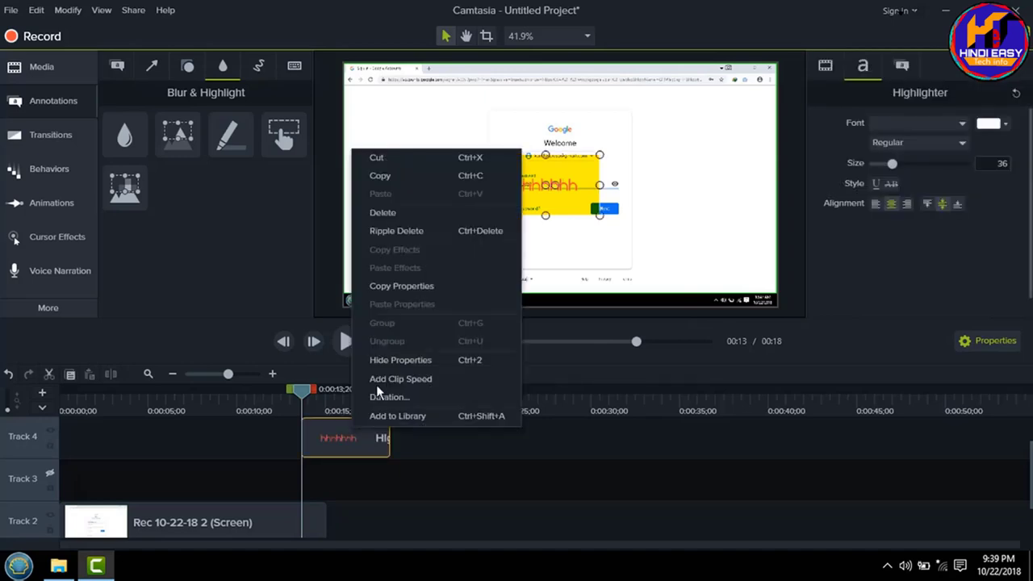
click(393, 214)
Place a Pixelate annotation over the sign-in form and shift its Track 4 clip to start at about 12 seconds.
drag(126, 187, 564, 182)
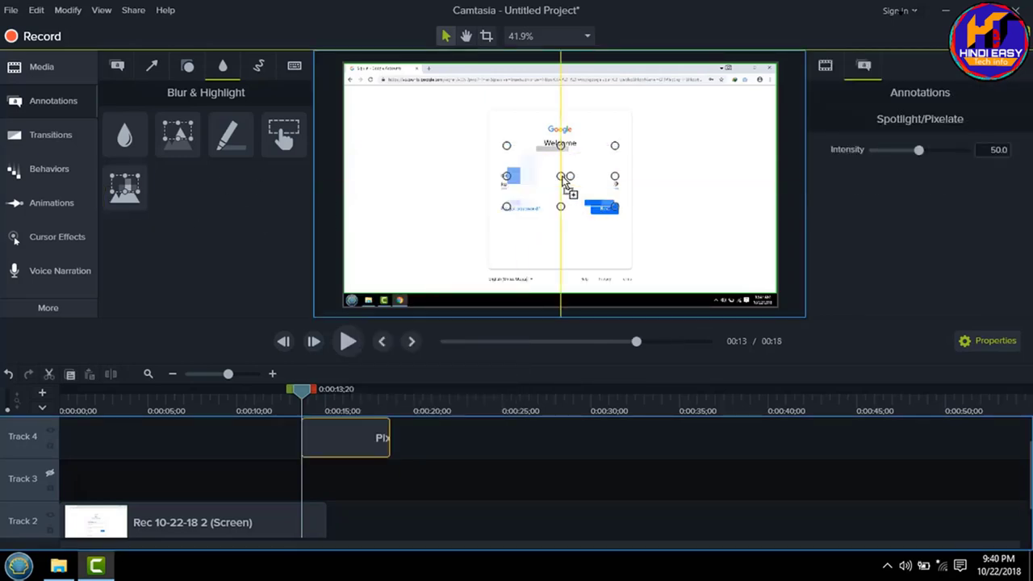
drag(331, 439, 296, 443)
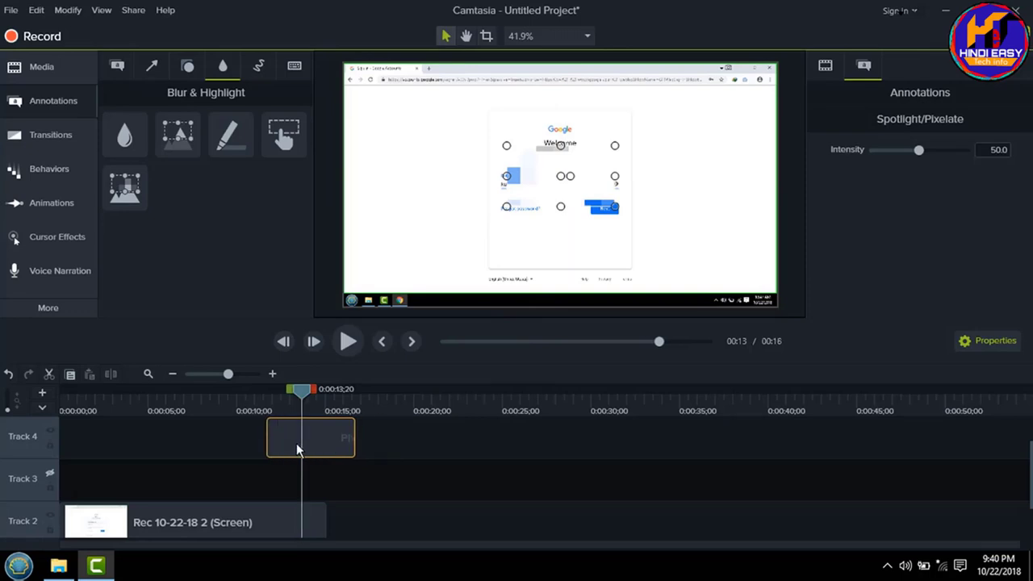
click(422, 450)
click(341, 452)
Move the pixelated area down so that its upper edge sits just above the password field.
mouse_move(558, 176)
mouse_down()
mouse_move(540, 263)
mouse_move(546, 201)
mouse_up()
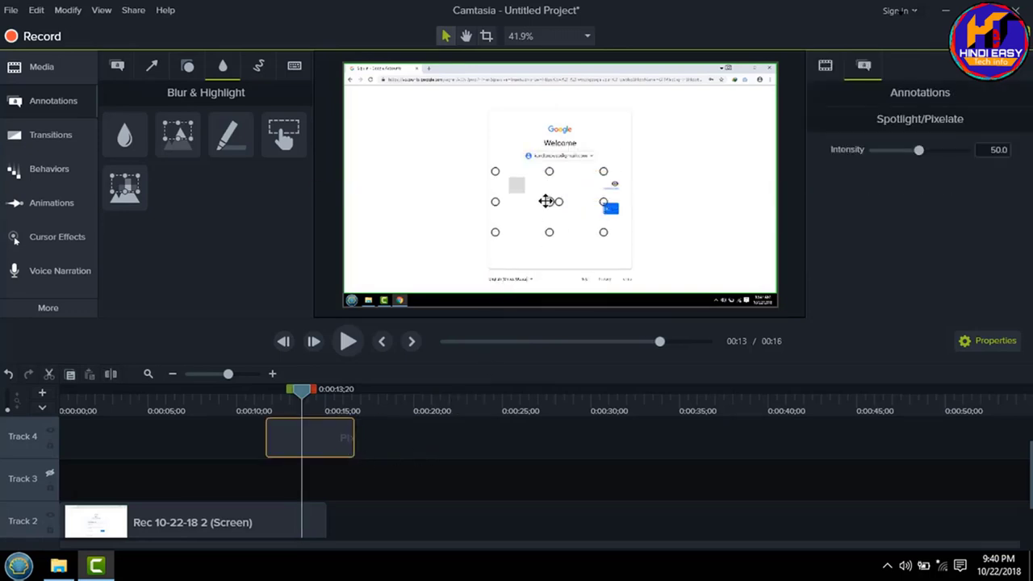
click(554, 242)
click(548, 215)
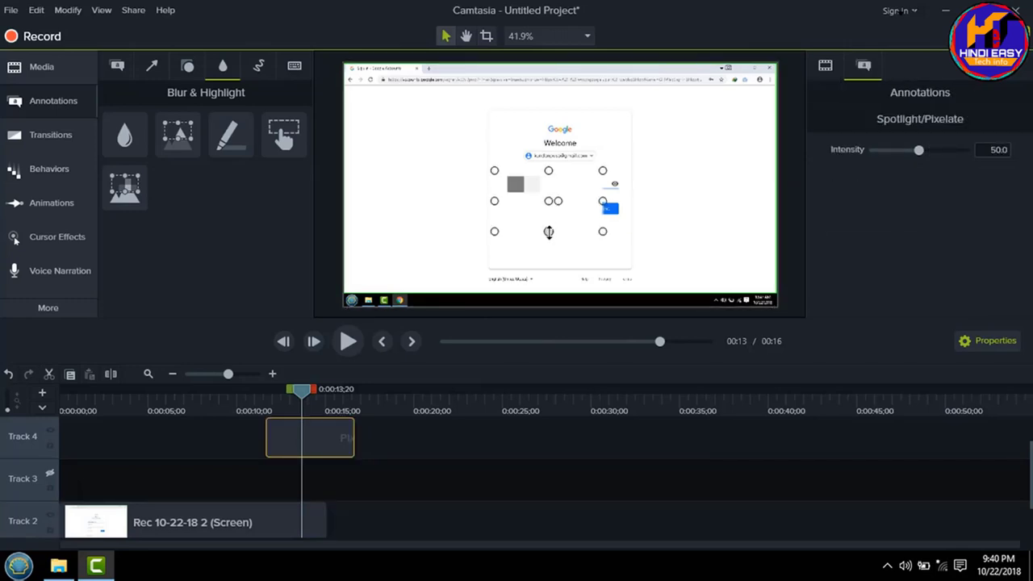
click(394, 485)
scroll(392, 483, up, 1)
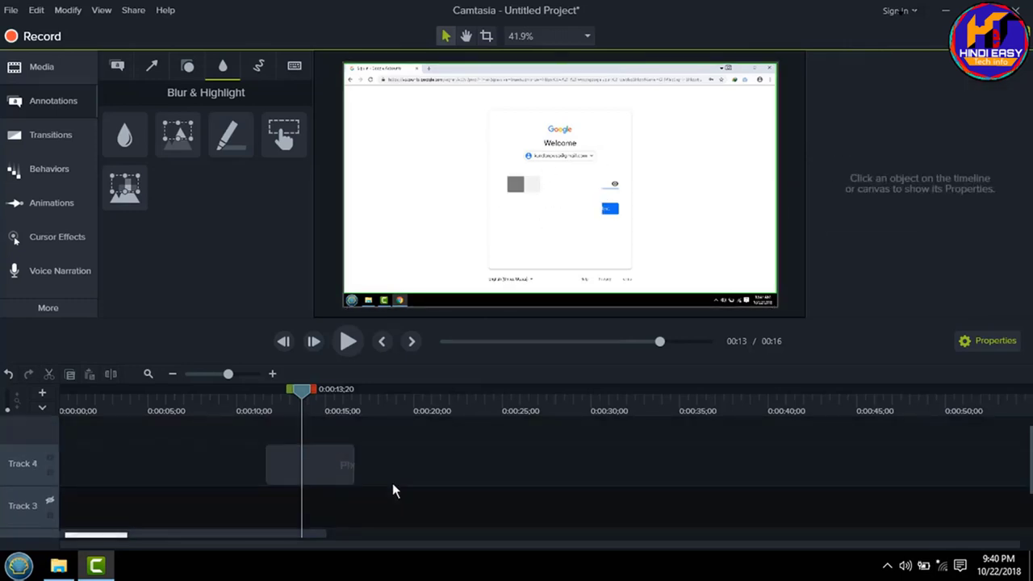
Flatten the pixelated area to the height of the password row and set its intensity to 100.
click(347, 475)
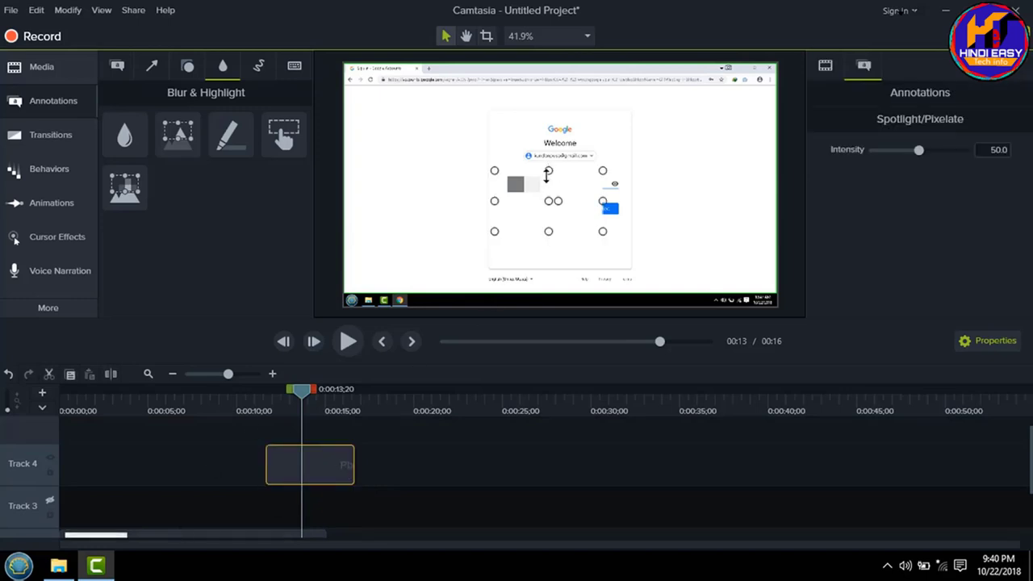
mouse_move(549, 169)
mouse_down()
mouse_move(549, 199)
mouse_move(561, 172)
mouse_move(571, 192)
mouse_up()
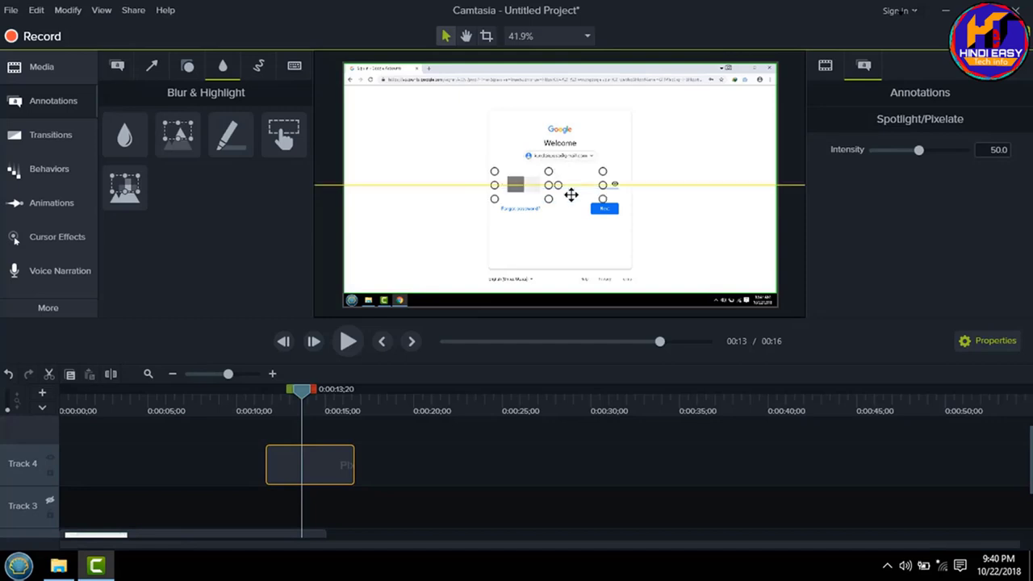
drag(917, 155, 966, 155)
mouse_move(575, 186)
mouse_down()
mouse_move(587, 185)
mouse_move(553, 185)
mouse_up()
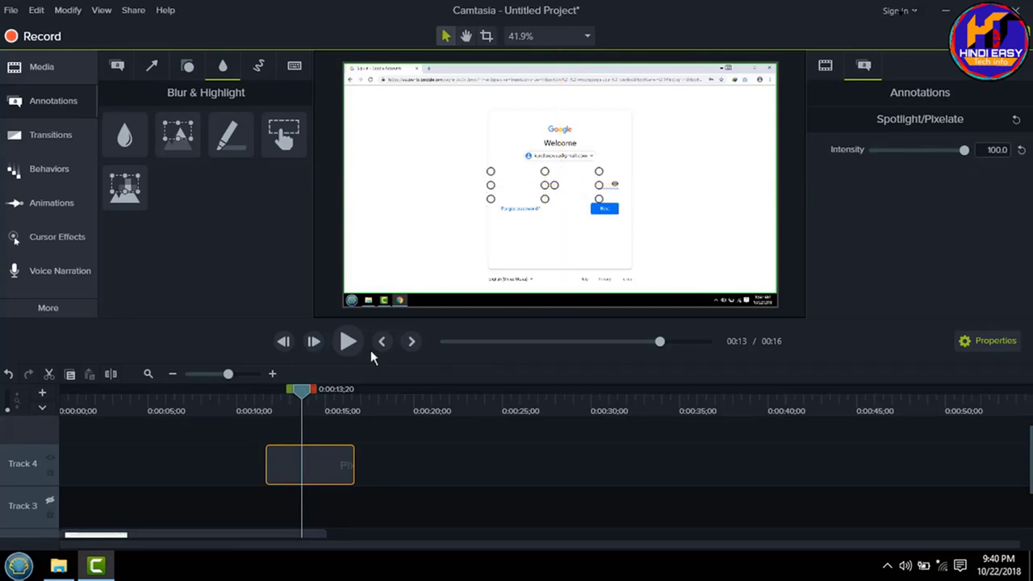
Shift the Pixelate clip to start at about 8 seconds and preview playback from about 7 seconds.
drag(303, 397, 185, 406)
drag(298, 470, 251, 471)
click(339, 433)
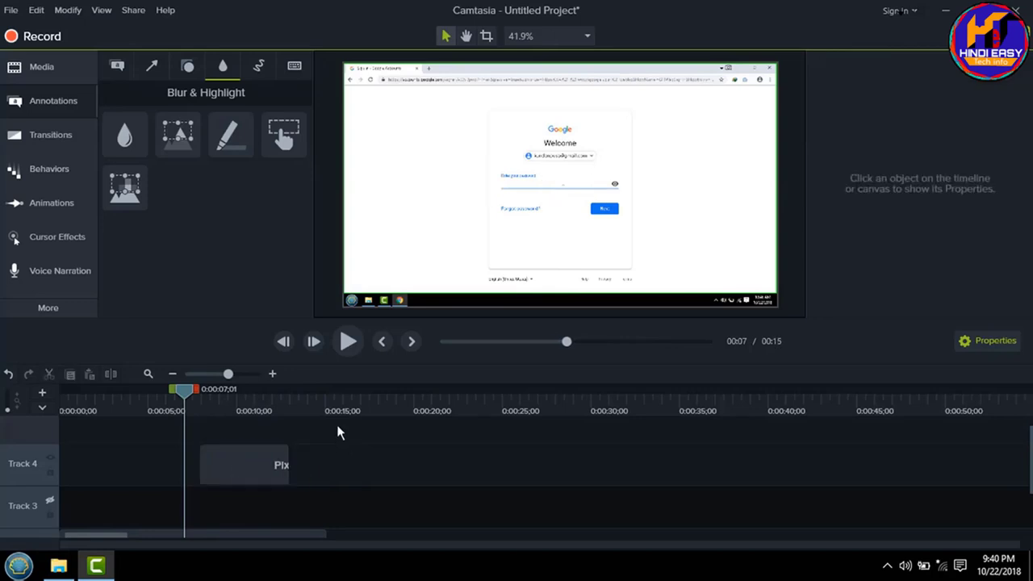
click(347, 341)
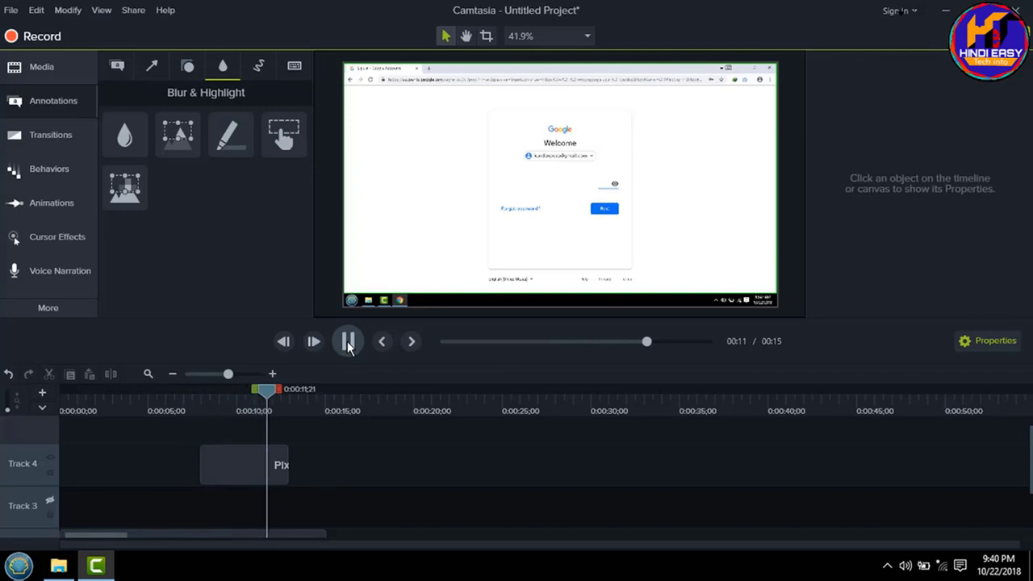
click(348, 343)
Nudge the pixelated area right along the password row and keep its intensity at the maximum of 100.
click(259, 463)
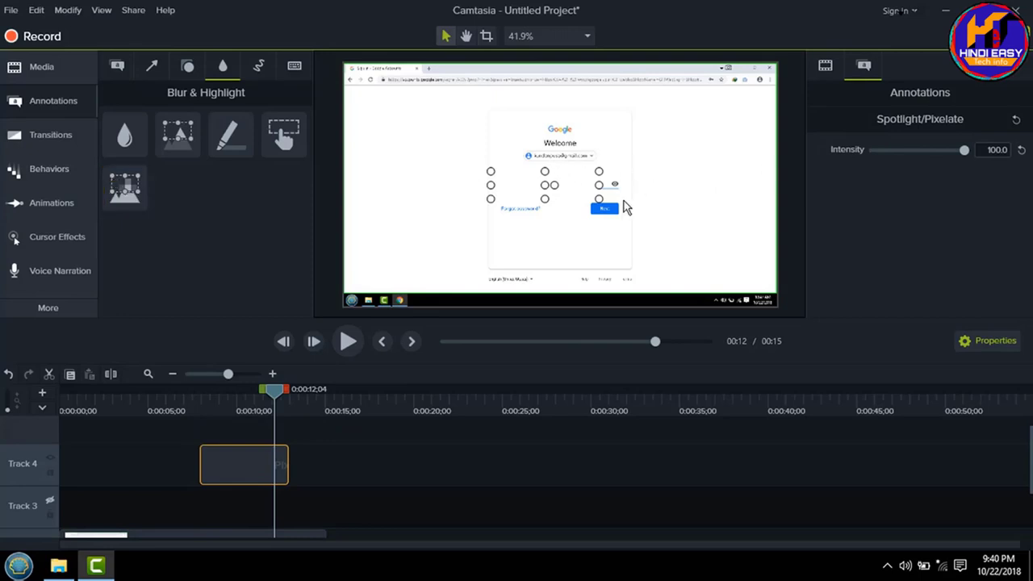
mouse_move(560, 185)
mouse_down()
mouse_move(578, 113)
mouse_move(555, 188)
mouse_move(580, 186)
mouse_up()
drag(963, 150, 987, 156)
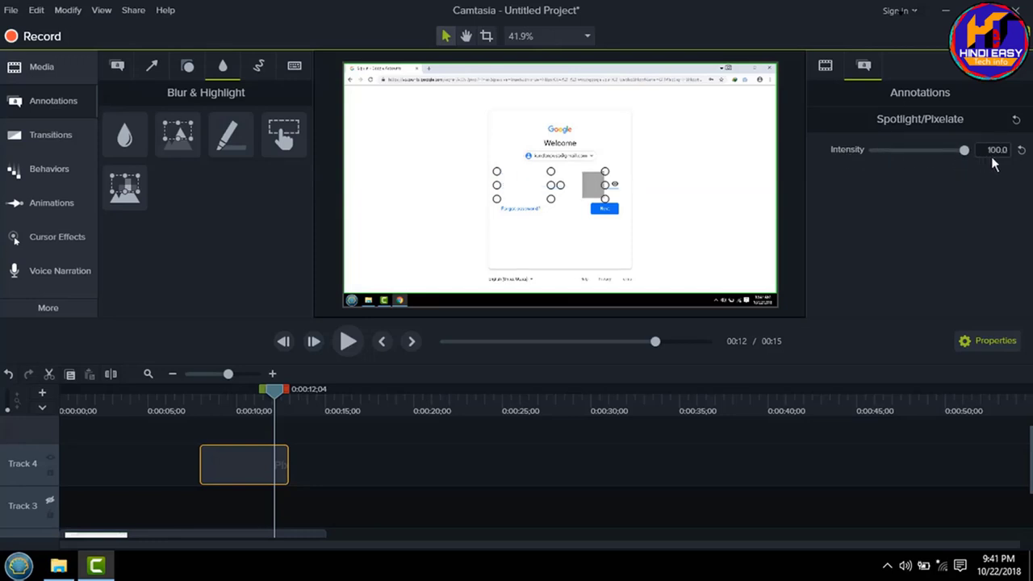
Delete the Pixelate clip from Track 4.
click(267, 461)
click(371, 490)
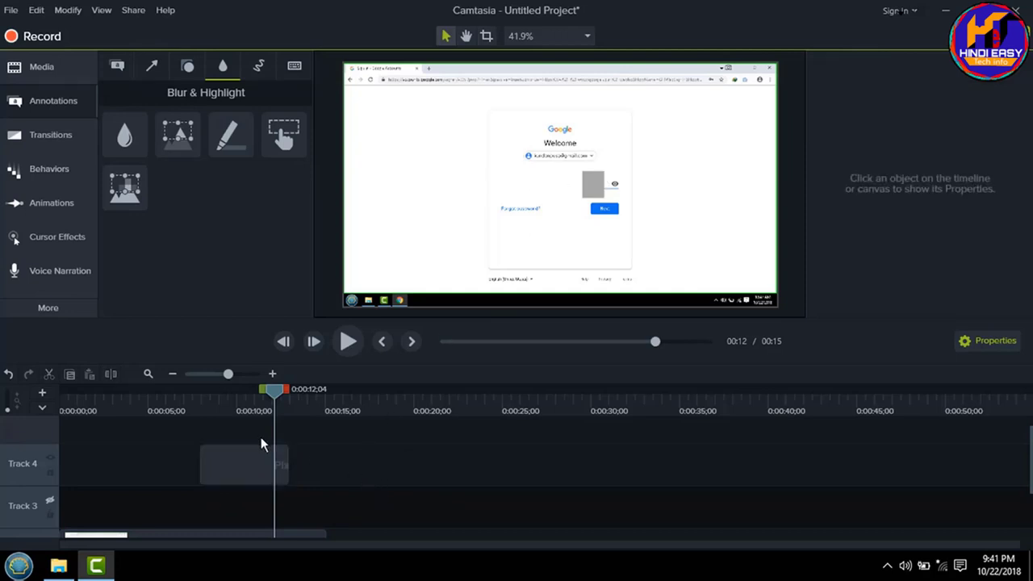
drag(280, 396, 230, 413)
click(252, 418)
click(252, 463)
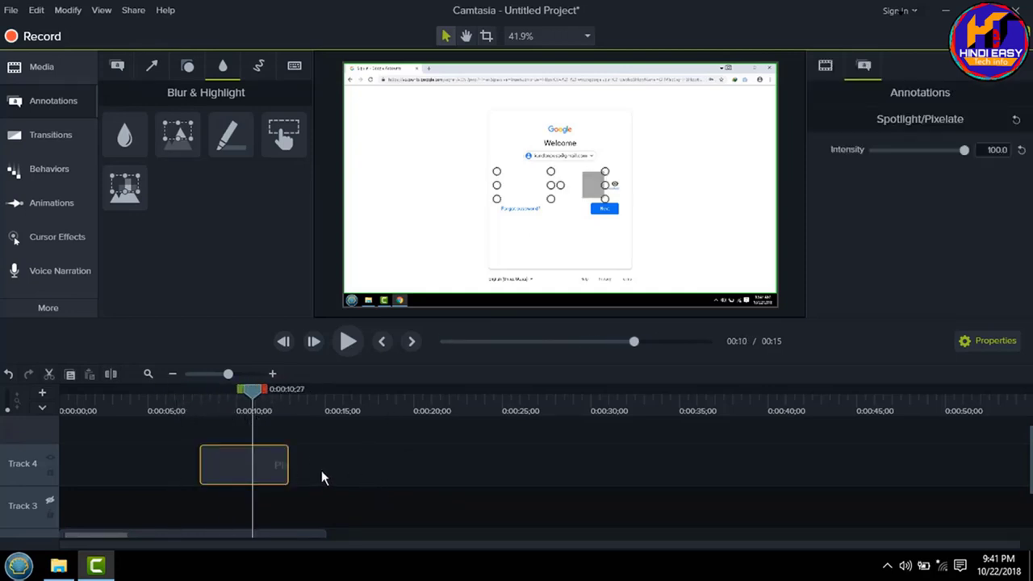
right_click(256, 469)
click(294, 241)
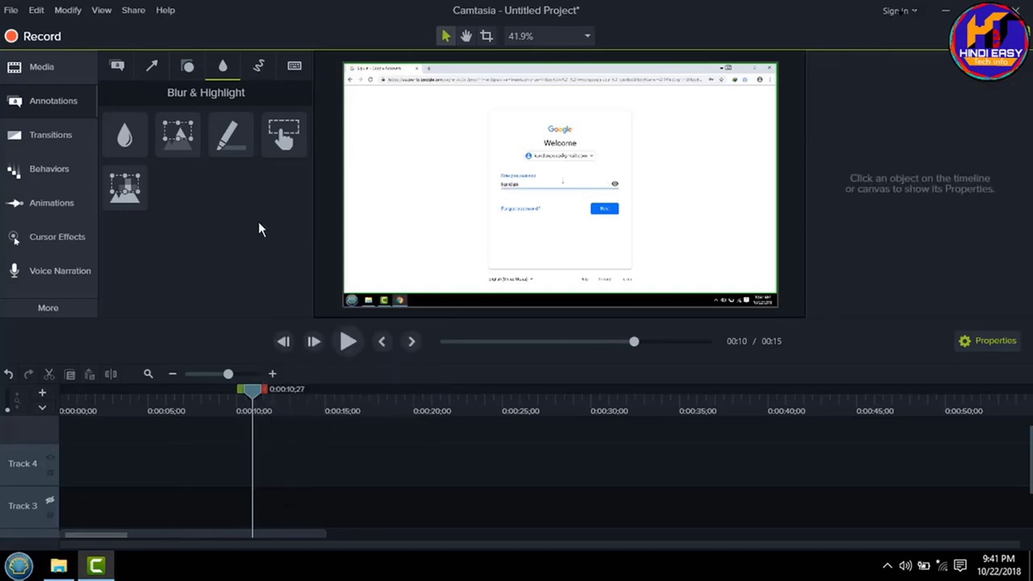
mouse_move(282, 134)
mouse_down()
mouse_move(528, 146)
mouse_move(553, 177)
mouse_move(638, 214)
mouse_up()
drag(476, 96, 675, 261)
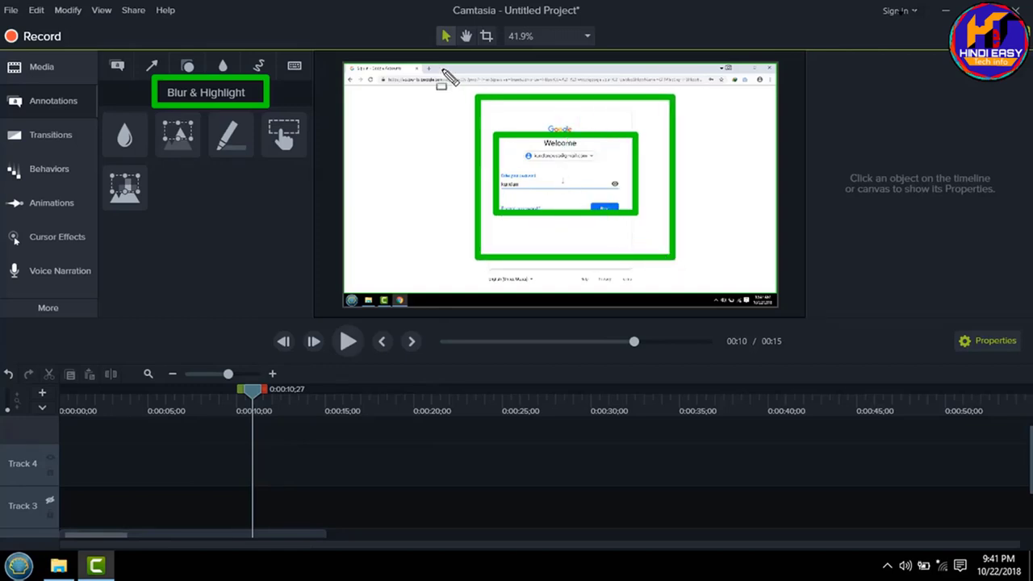
drag(444, 73, 623, 287)
drag(686, 301, 718, 303)
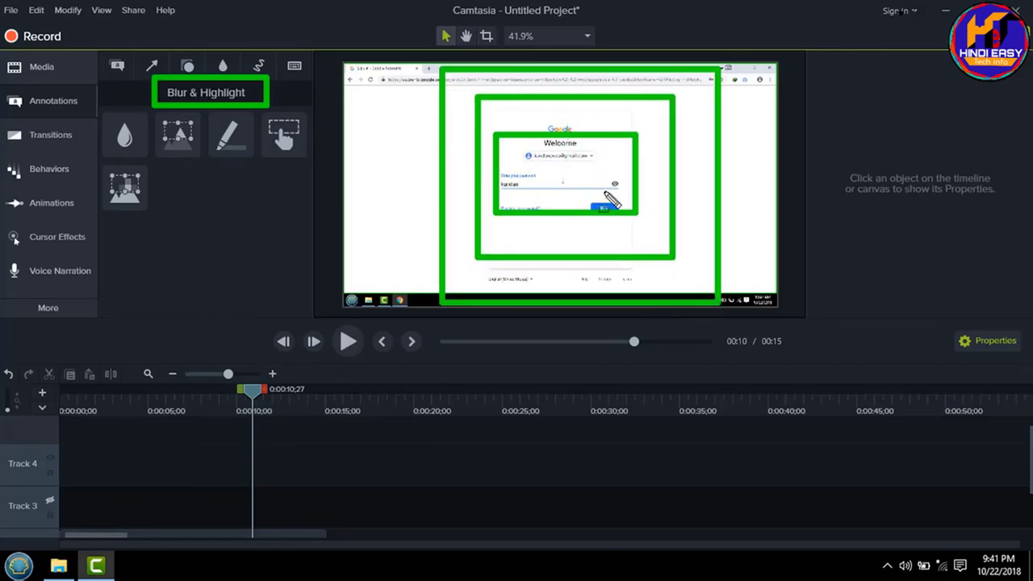
drag(454, 73, 702, 284)
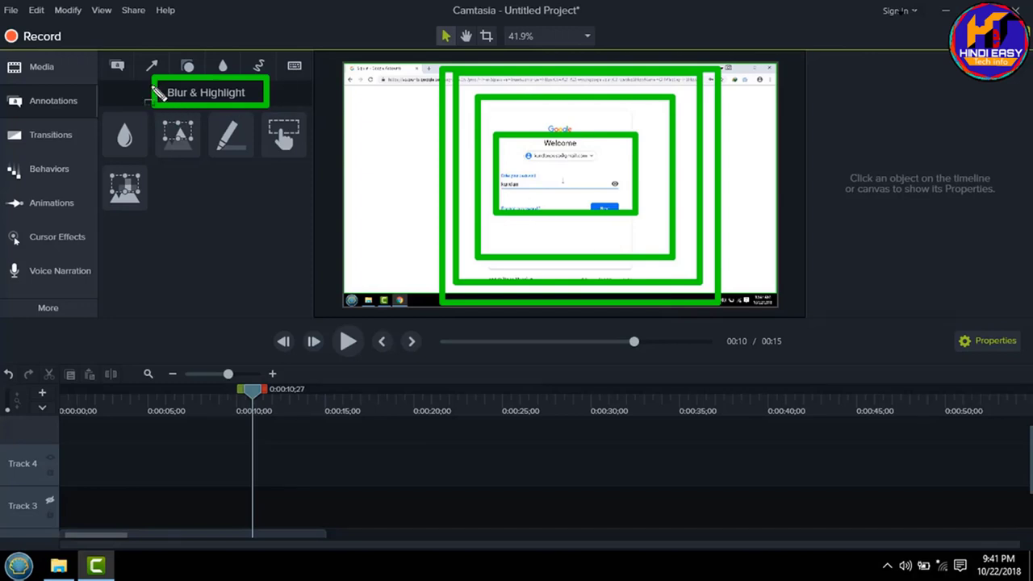
key(Escape)
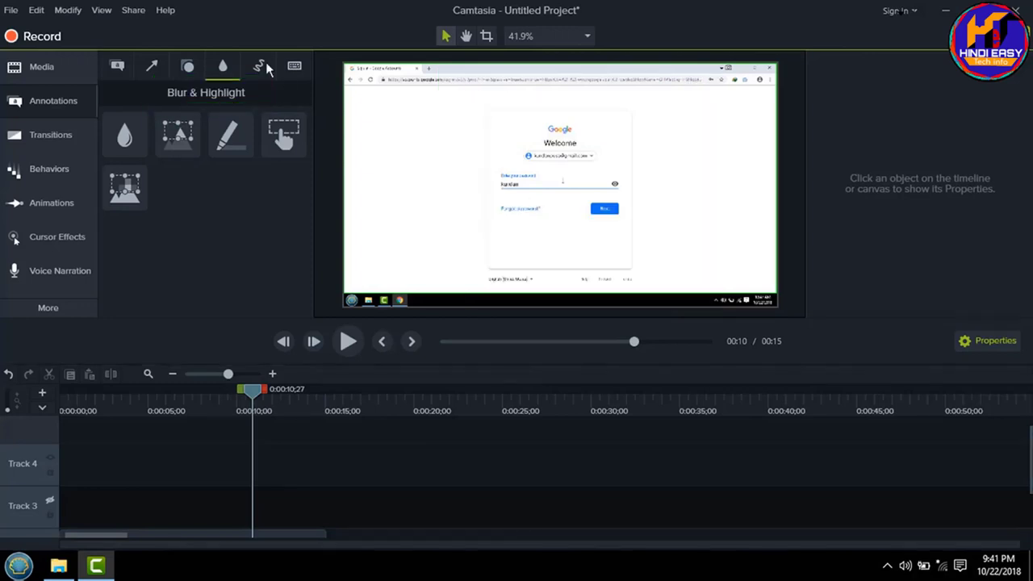
Add a Sketch Motion arrow at about 4:20 on the timeline, pointing at the password field, and preview its animation.
click(260, 68)
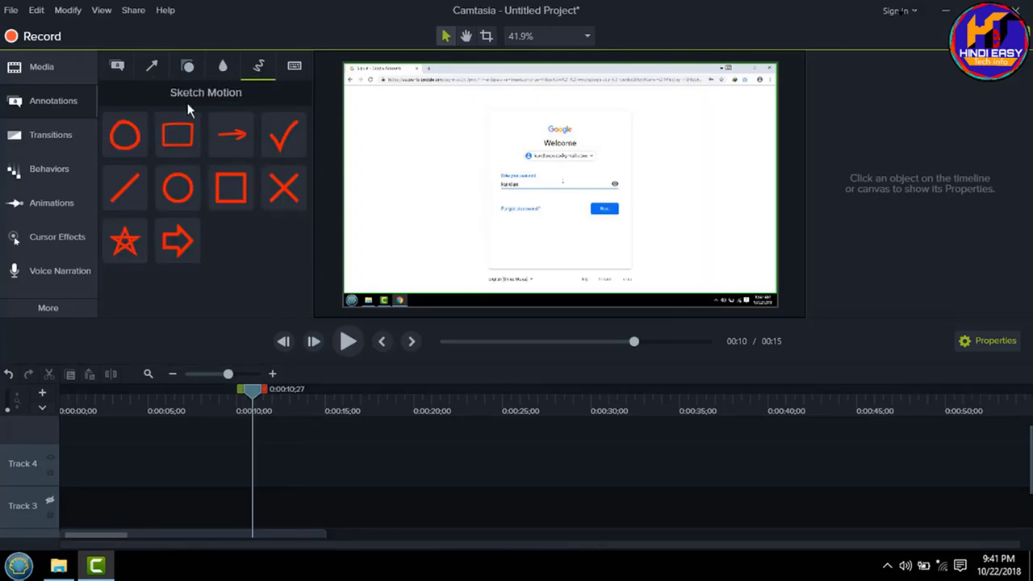
drag(253, 389, 141, 388)
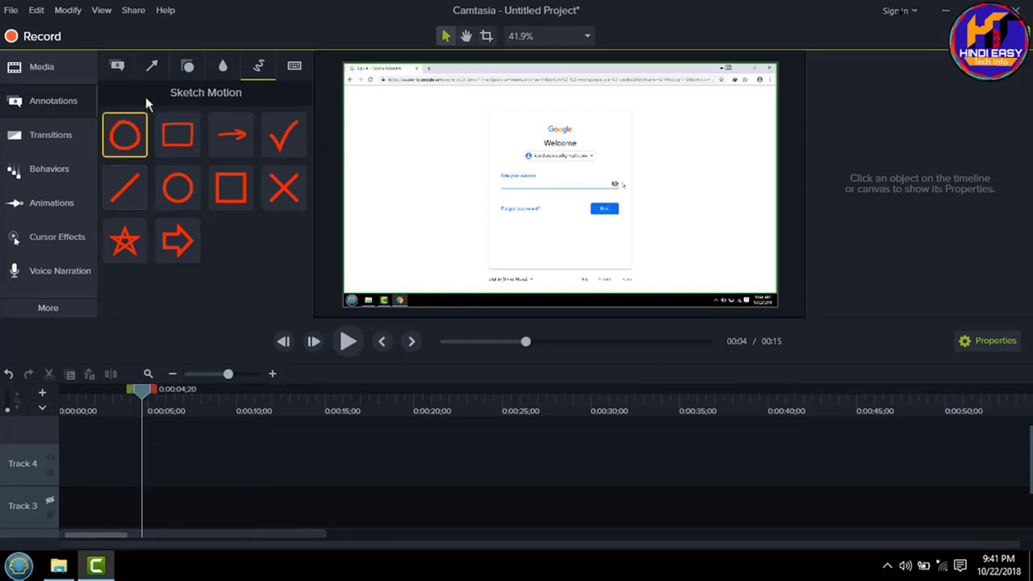
click(118, 69)
click(152, 69)
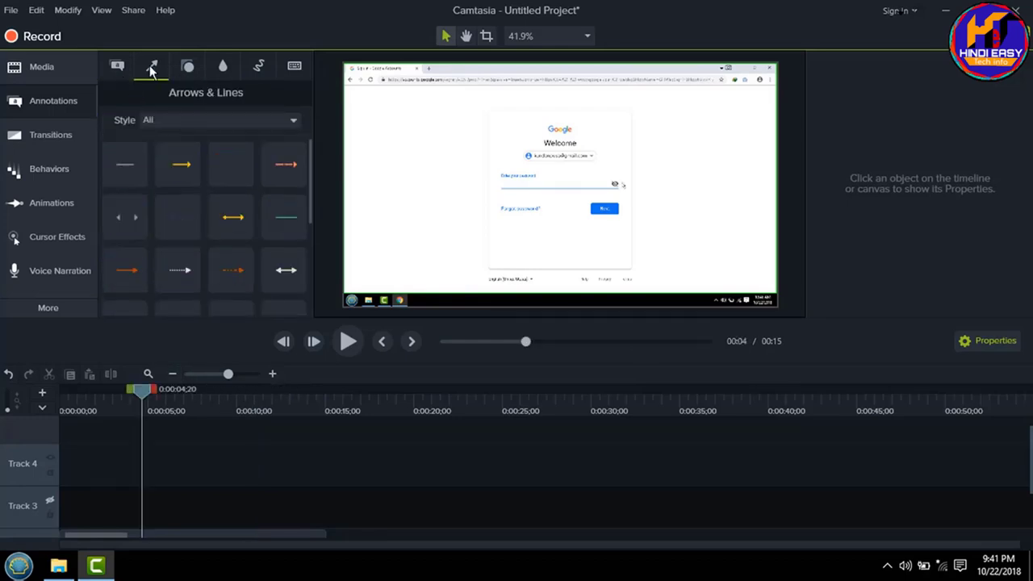
click(259, 68)
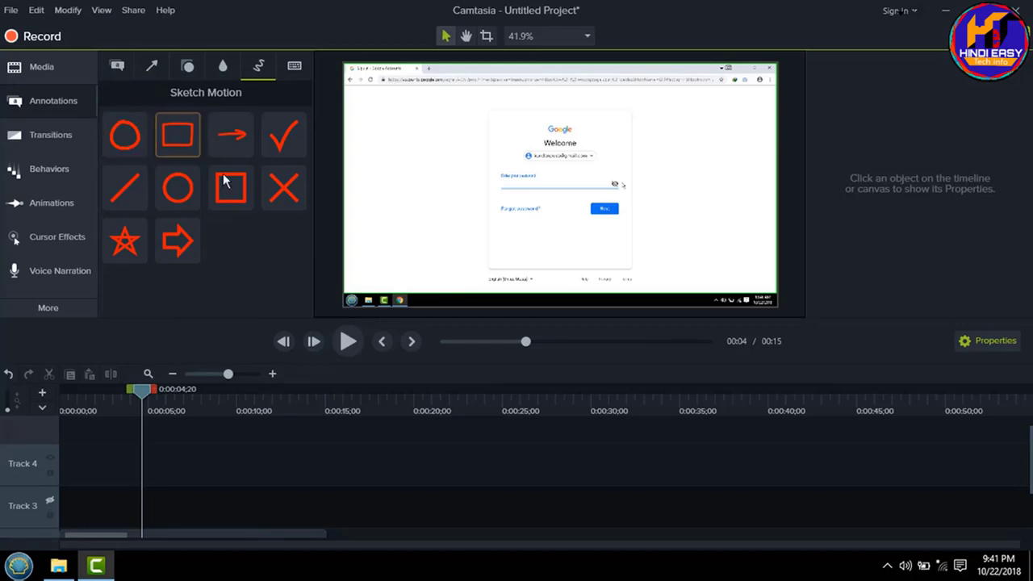
scroll(227, 490, down, 2)
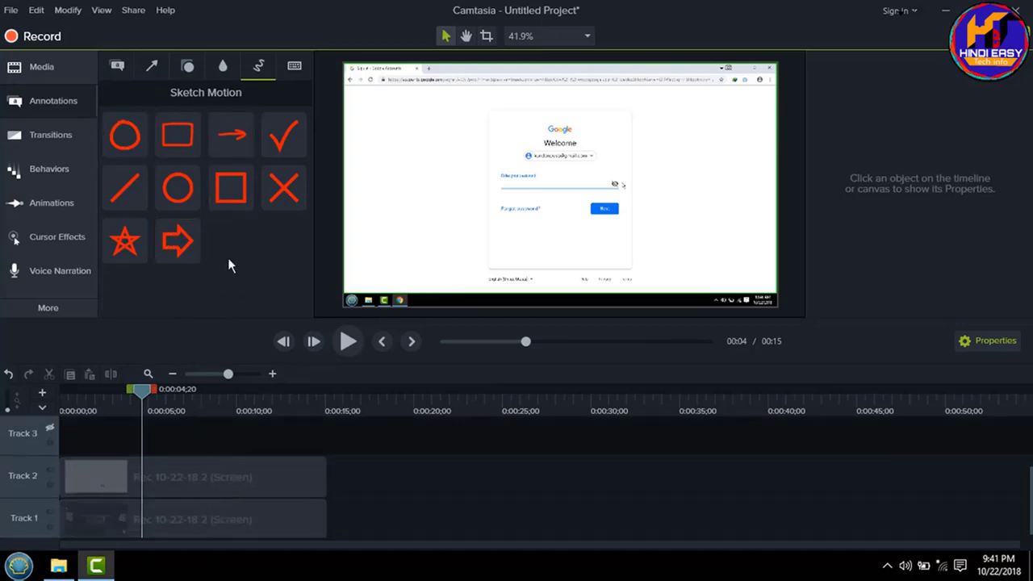
mouse_move(234, 142)
mouse_down()
mouse_move(381, 194)
mouse_move(456, 203)
mouse_up()
scroll(314, 475, up, 2)
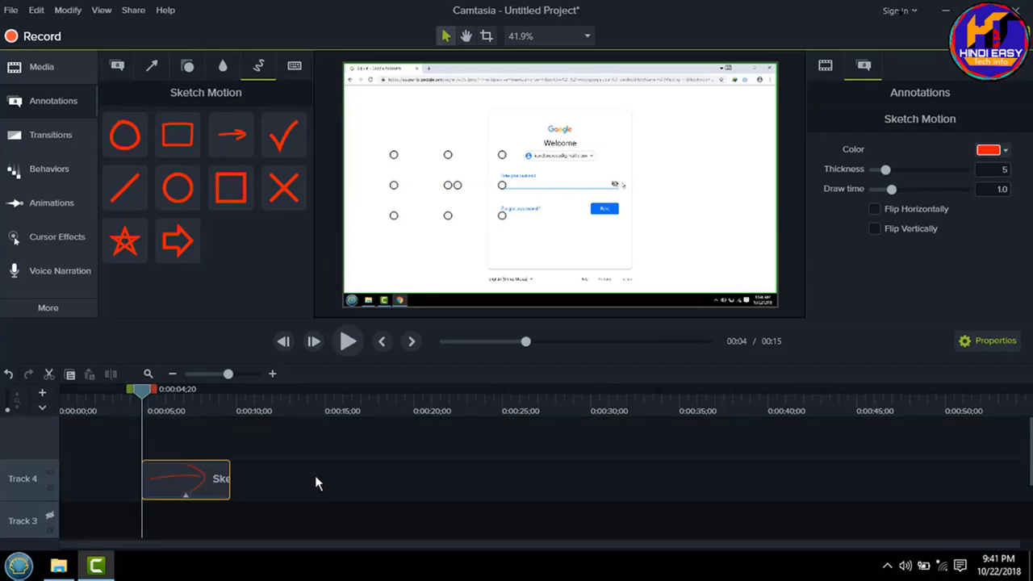
click(352, 340)
click(354, 339)
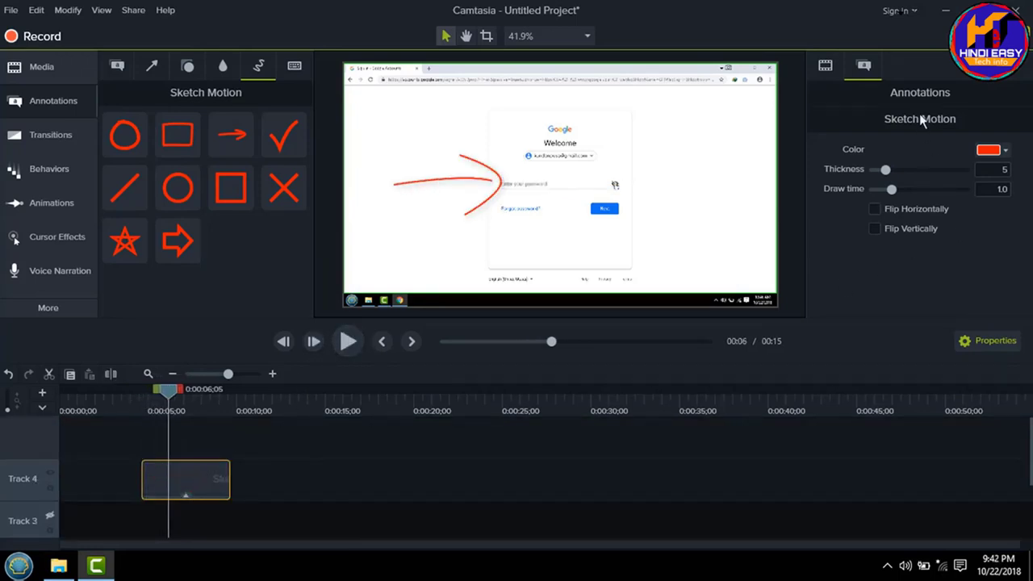
Try a draw time of 5.0 on the sketch arrow and play back its animation from before the clip.
drag(893, 190, 992, 198)
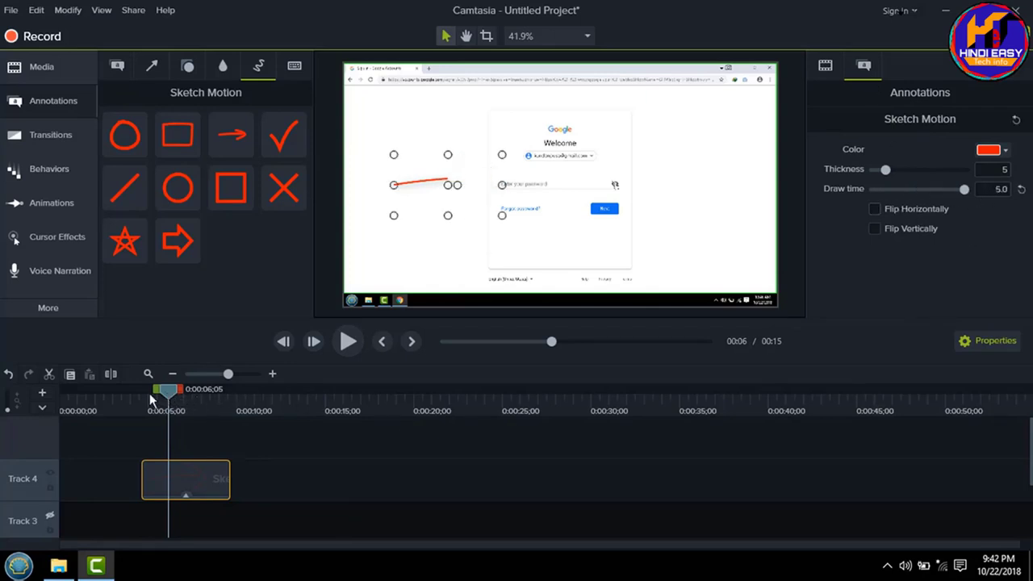
drag(164, 394, 128, 393)
click(350, 349)
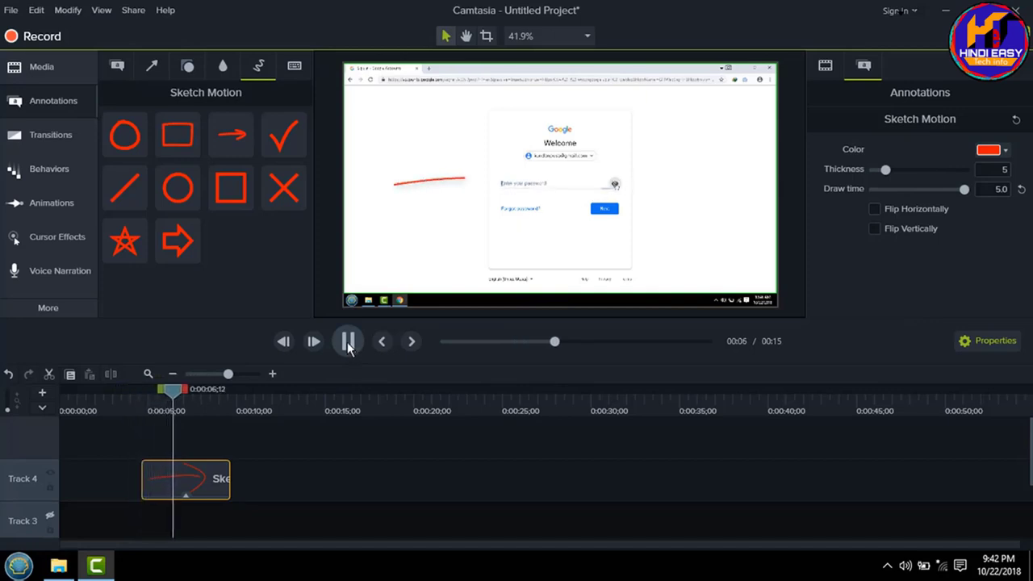
click(349, 345)
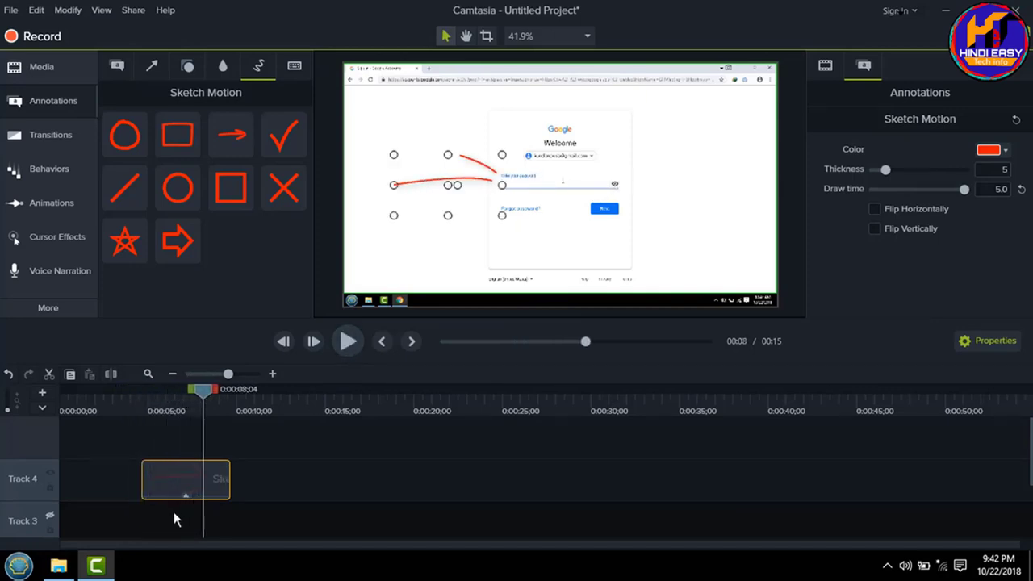
Set the sketch arrow's draw time to 2.9.
drag(963, 190, 930, 193)
click(276, 491)
click(208, 484)
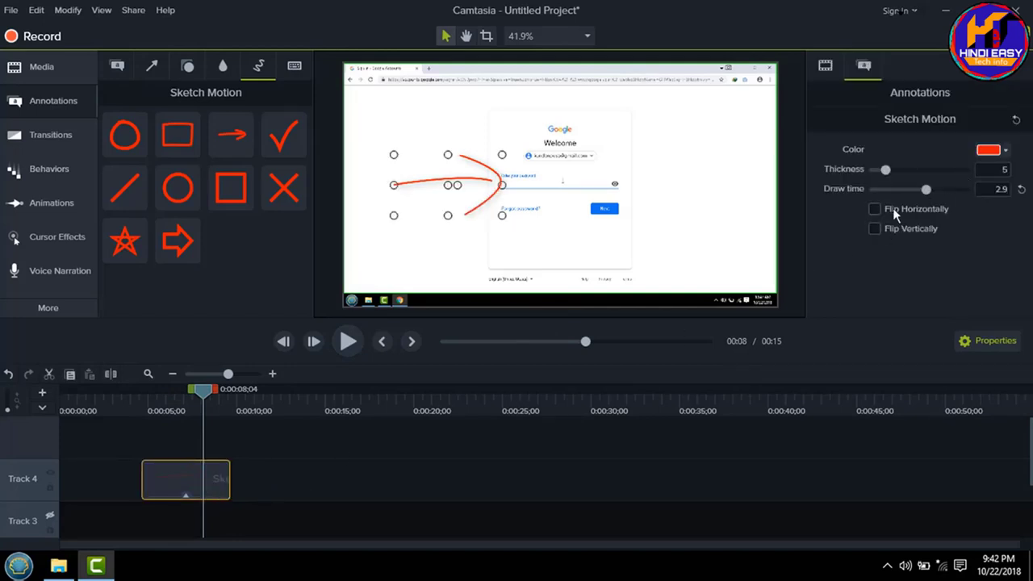
Rotate the sketch arrow slightly counter-clockwise and try flipping it vertically and horizontally, leaving both flips off.
click(875, 229)
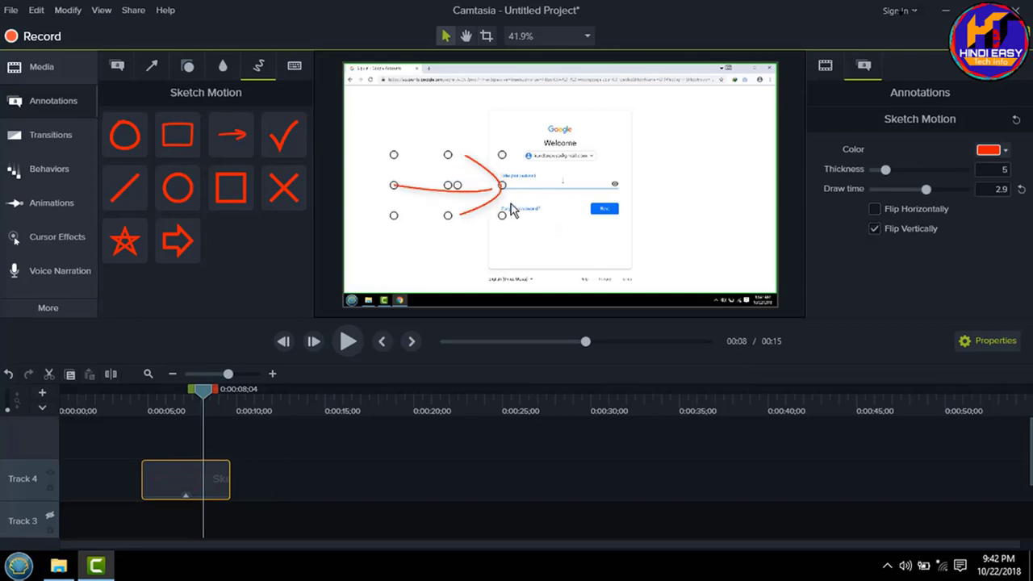
drag(458, 185, 458, 185)
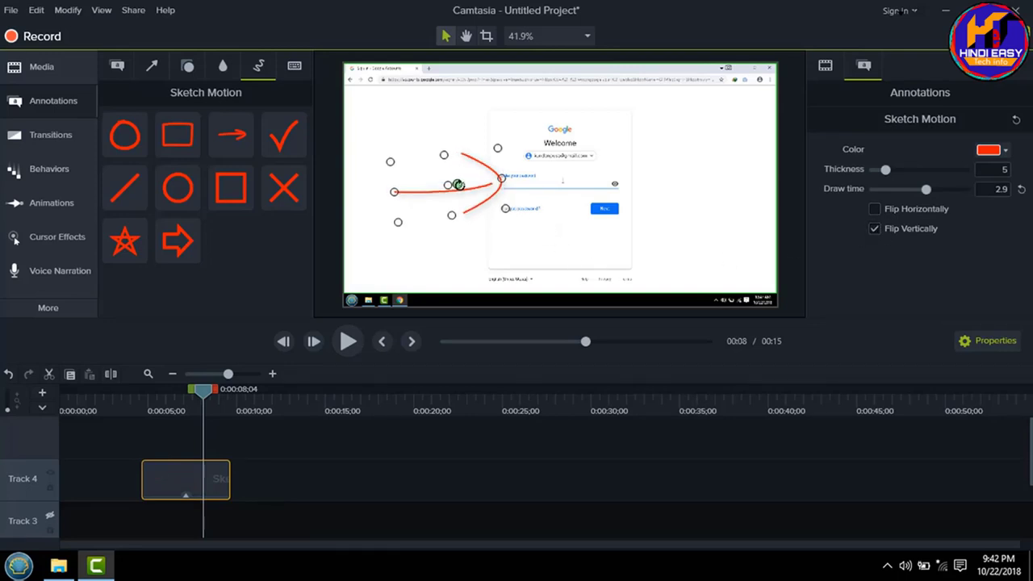
click(894, 233)
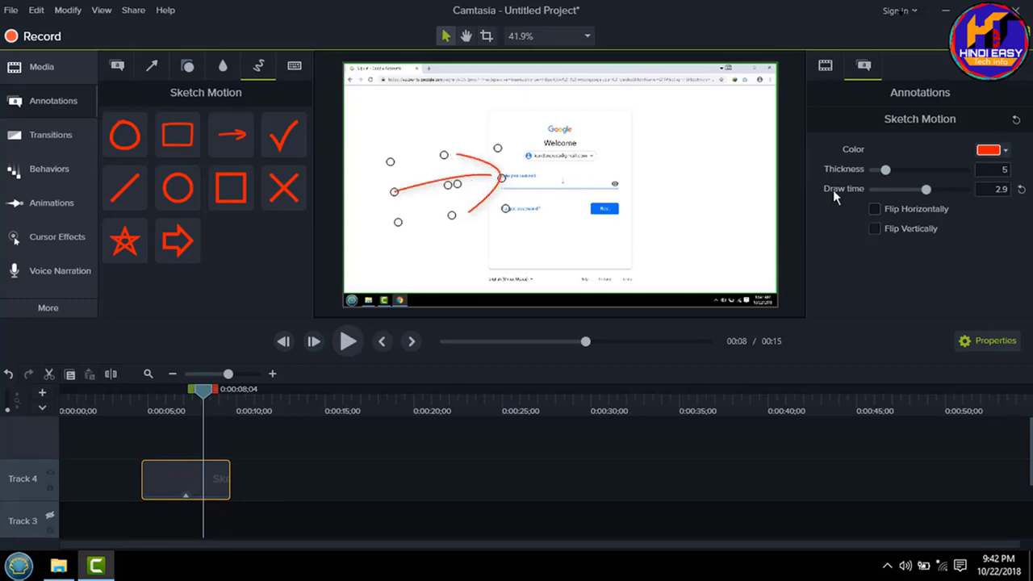
click(895, 231)
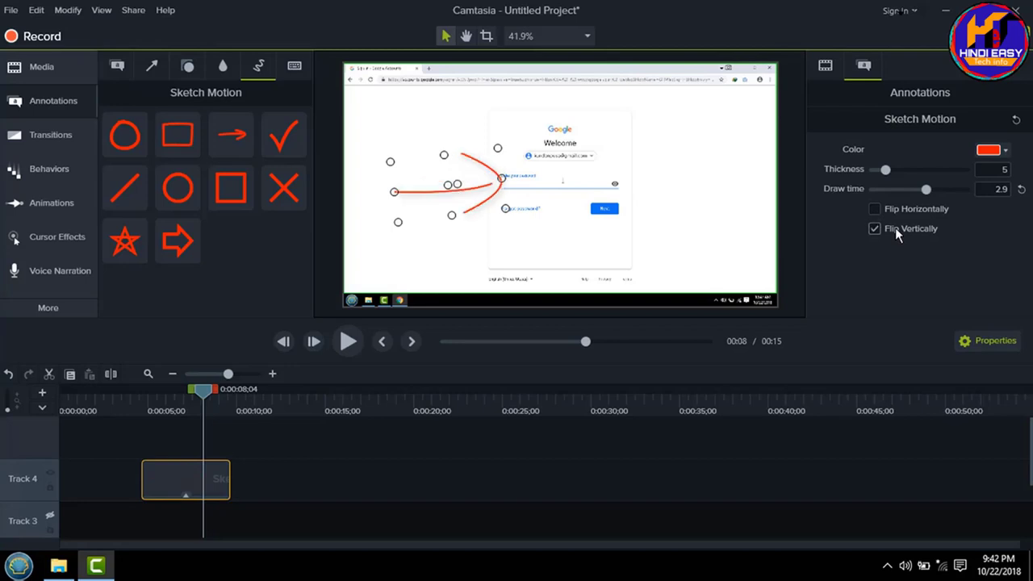
click(904, 211)
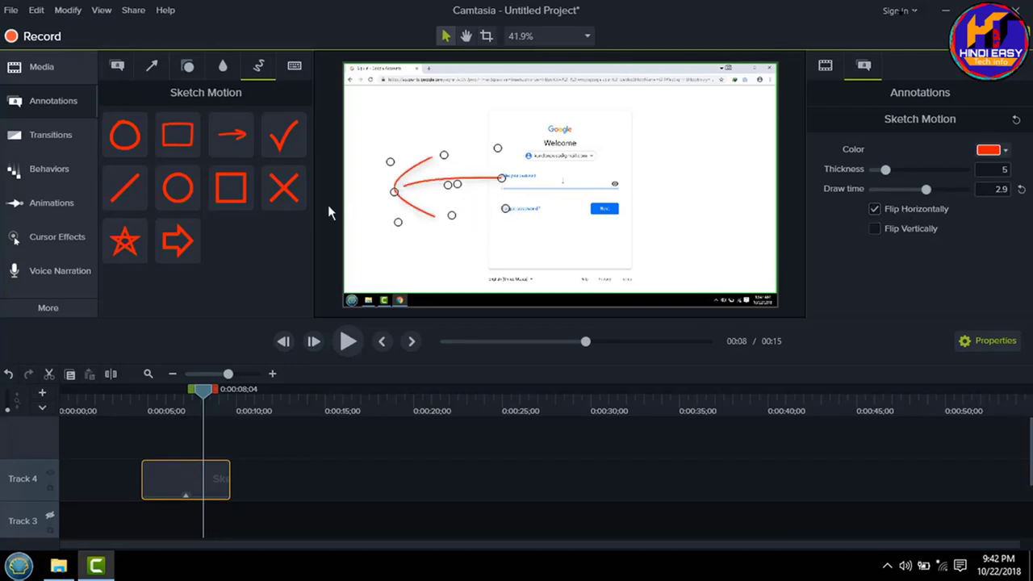
click(918, 208)
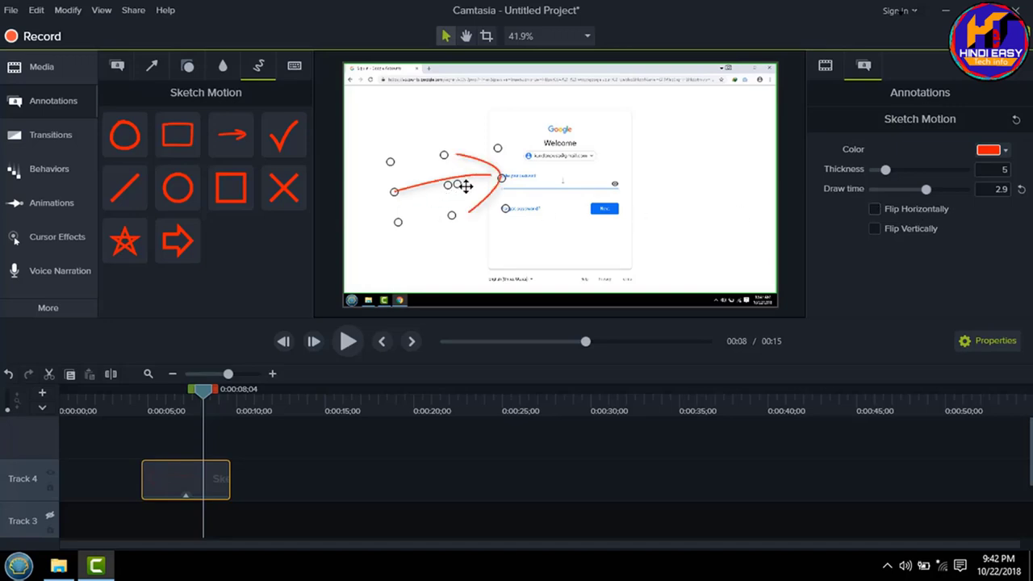
Set the sketch arrow's thickness to 17 and its color to blue.
drag(885, 174, 958, 173)
click(993, 151)
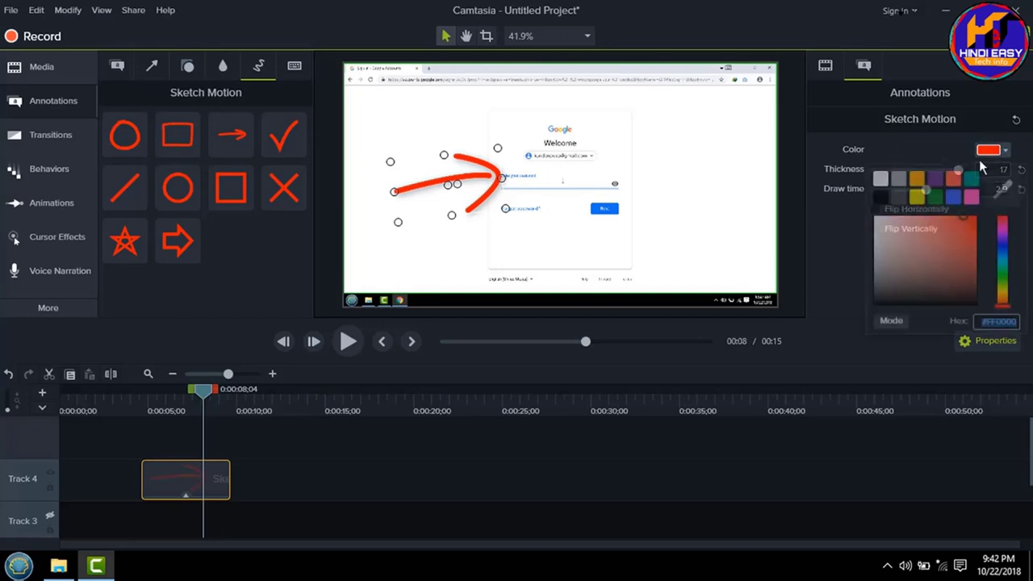
click(953, 199)
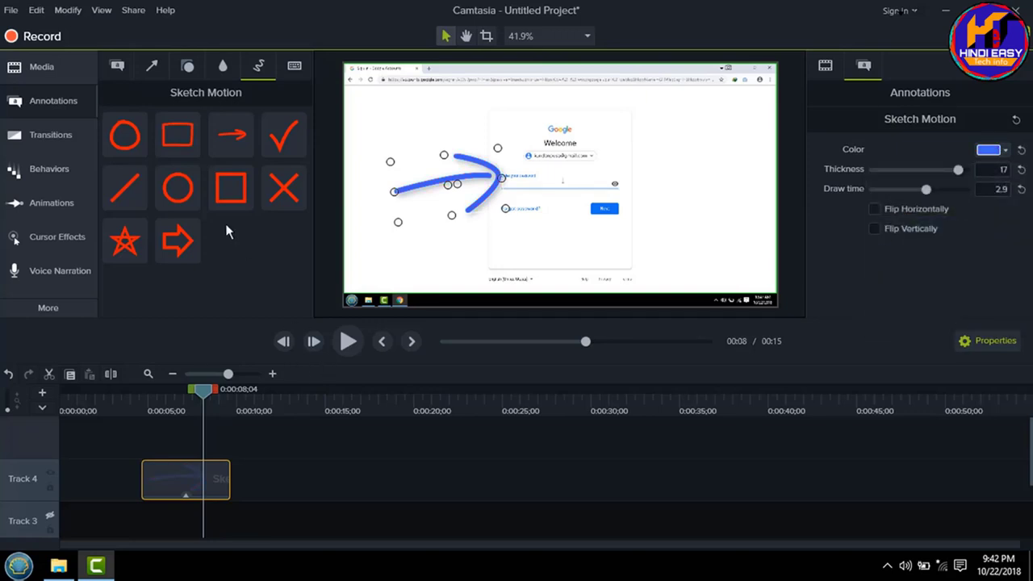
Add a Sketch Motion rectangle over the sign-in form, shift its clip to start at about 6 seconds, and preview the animation.
drag(230, 188, 618, 186)
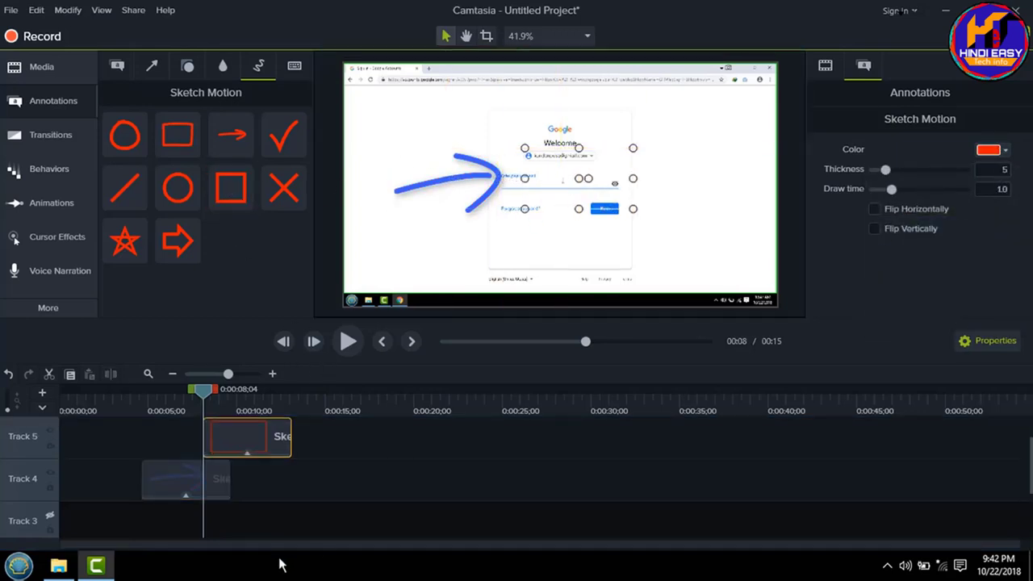
scroll(322, 528, up, 2)
drag(259, 487, 221, 487)
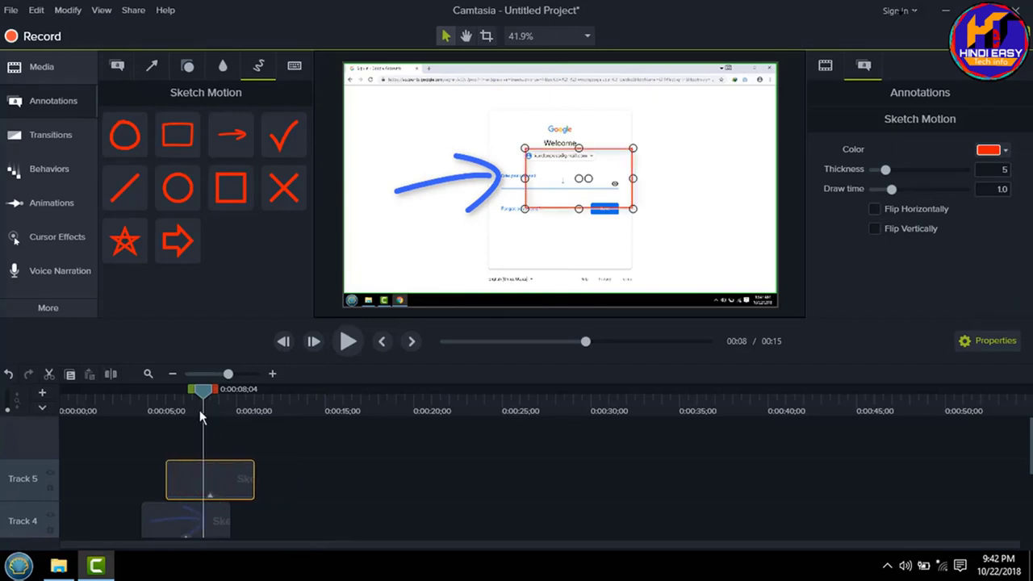
drag(200, 401, 150, 410)
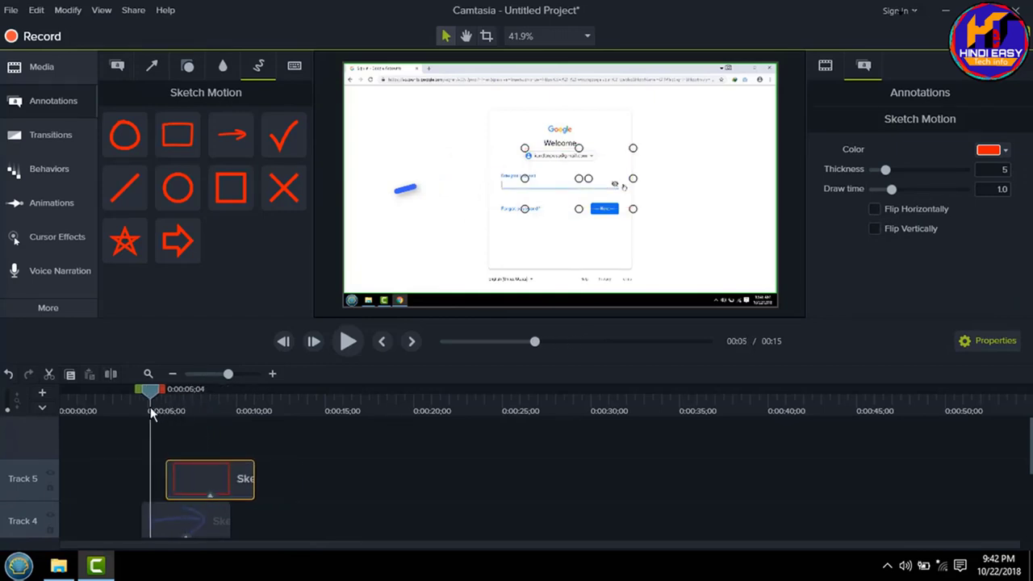
click(348, 342)
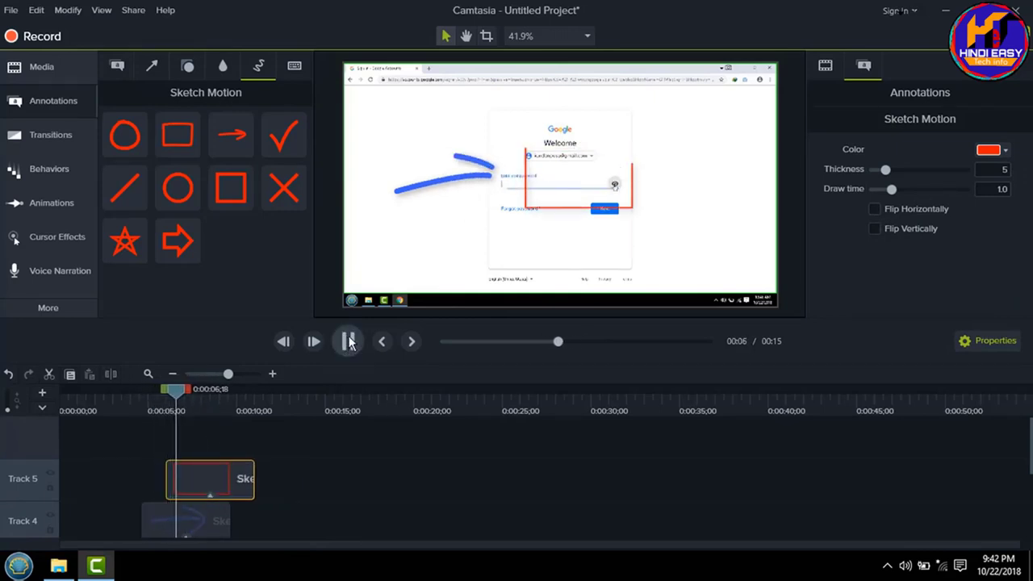
Move the sketch rectangle left to the arrowhead and style it with thickness 12, draw time 3.0 and blue color.
click(516, 181)
mouse_move(885, 170)
mouse_down()
mouse_move(927, 170)
mouse_move(928, 189)
mouse_up()
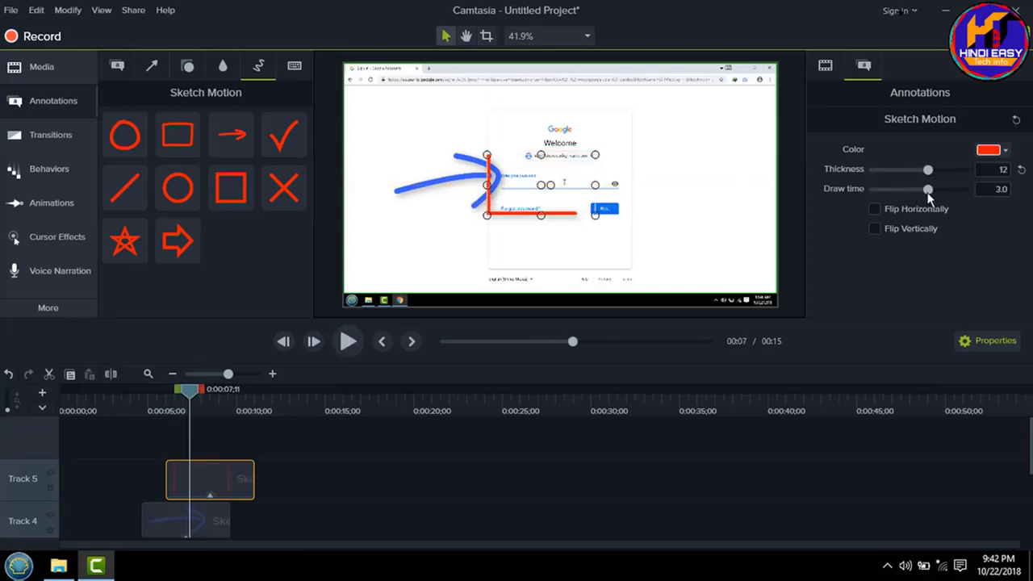
click(877, 229)
click(883, 229)
click(883, 229)
click(882, 229)
click(991, 148)
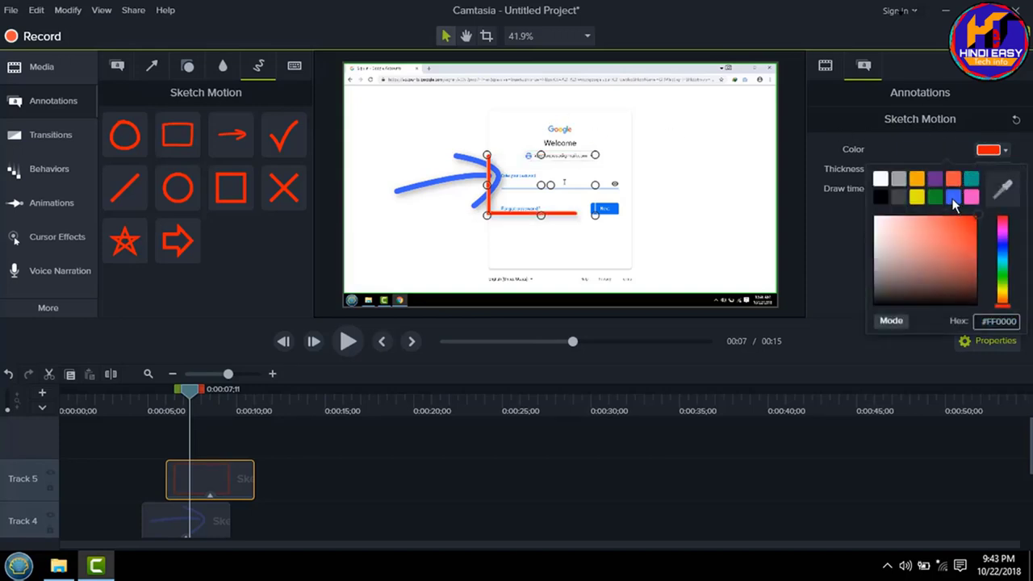
click(951, 198)
Move the sketch rectangle right across the password field, with its clip aligned to the arrow clip, and color its drop shadow orange-red.
click(823, 68)
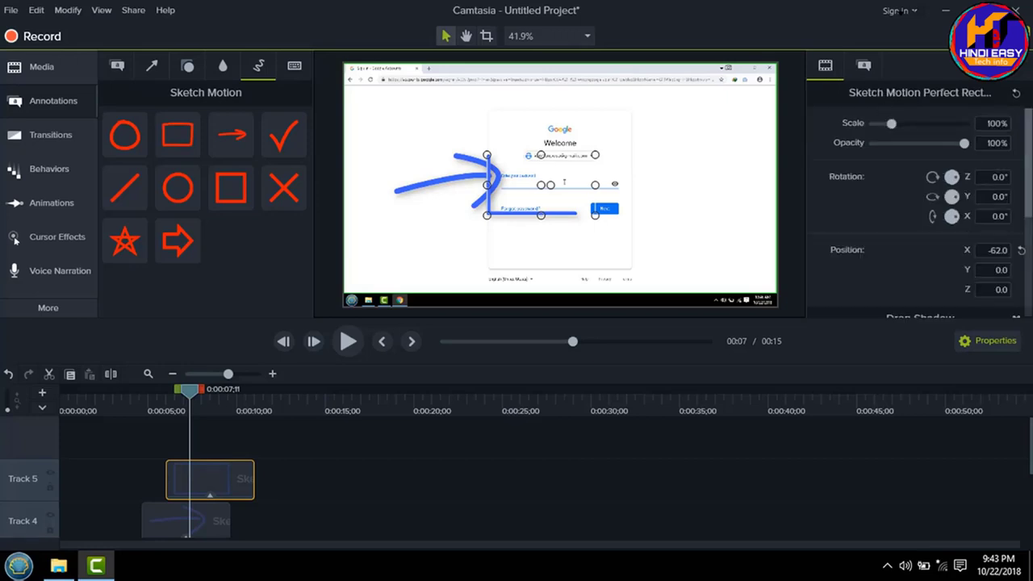
scroll(815, 259, down, 3)
drag(554, 175, 587, 175)
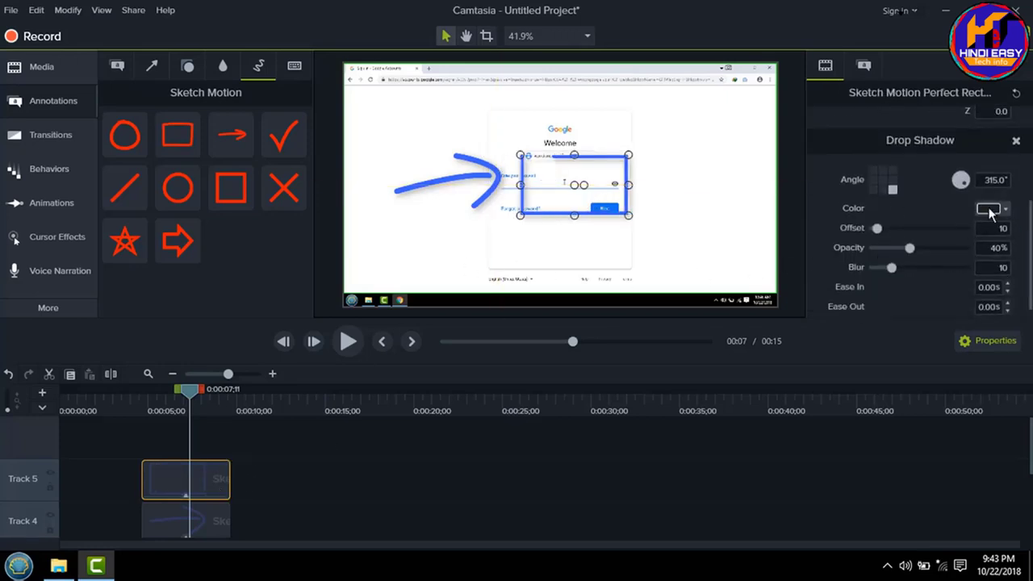
click(990, 210)
click(954, 240)
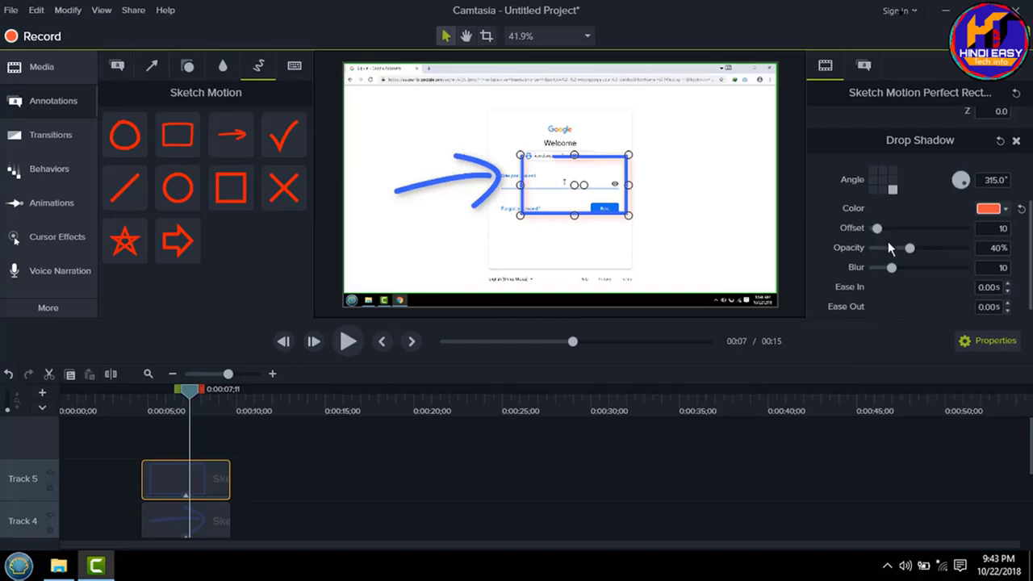
Set the sketch rectangle's drop shadow opacity to 100%, increase its blur, and select both sketch clips on Tracks 4 and 5.
drag(910, 248, 976, 254)
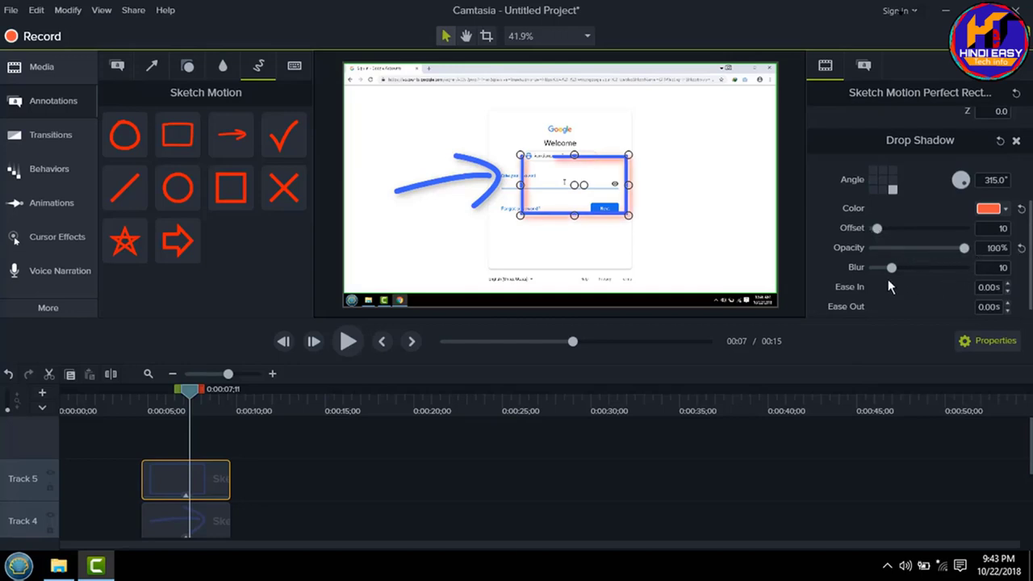
drag(899, 272, 962, 270)
click(311, 458)
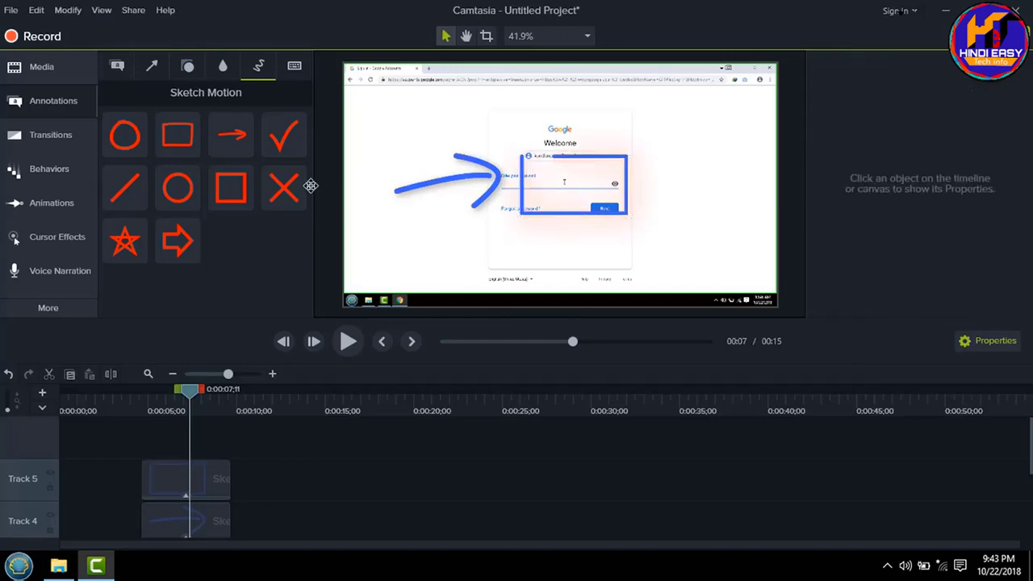
click(195, 529)
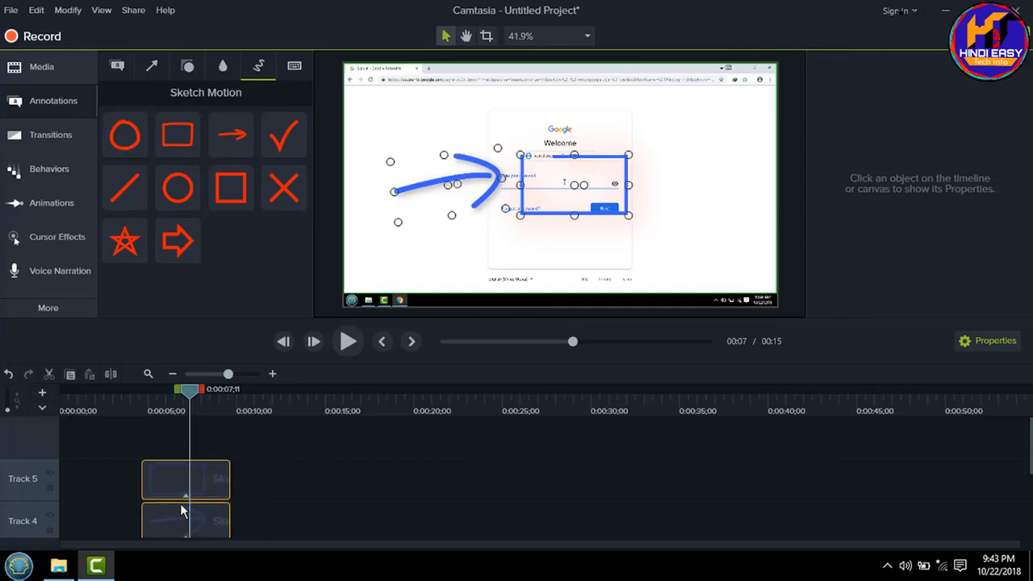
right_click(191, 483)
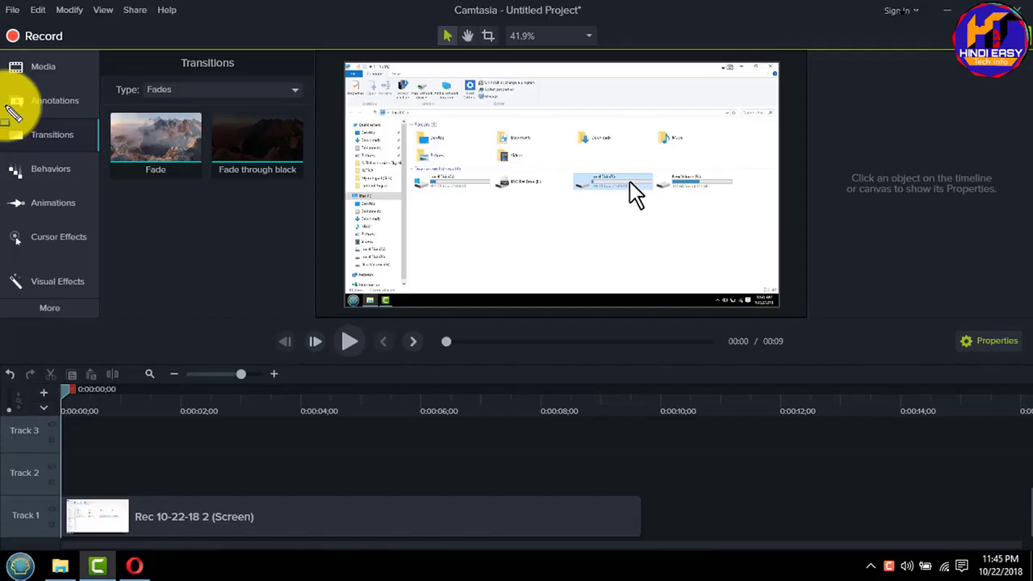
mouse_move(6, 107)
mouse_down()
mouse_move(24, 146)
mouse_move(85, 166)
mouse_up()
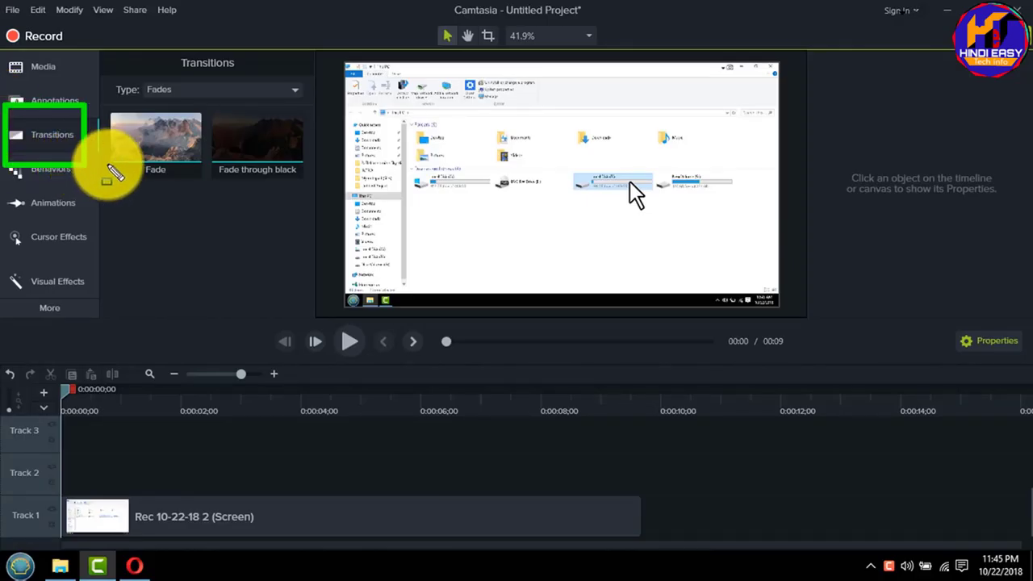
key(Escape)
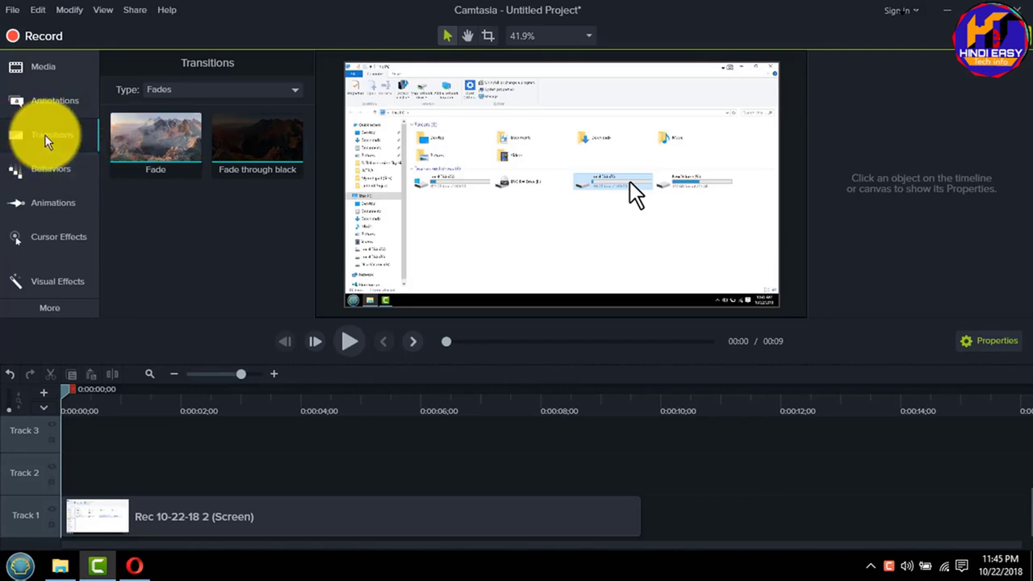
List all transition types and preview the Circle stretch, Flip, Fold and Page roll thumbnails.
click(222, 90)
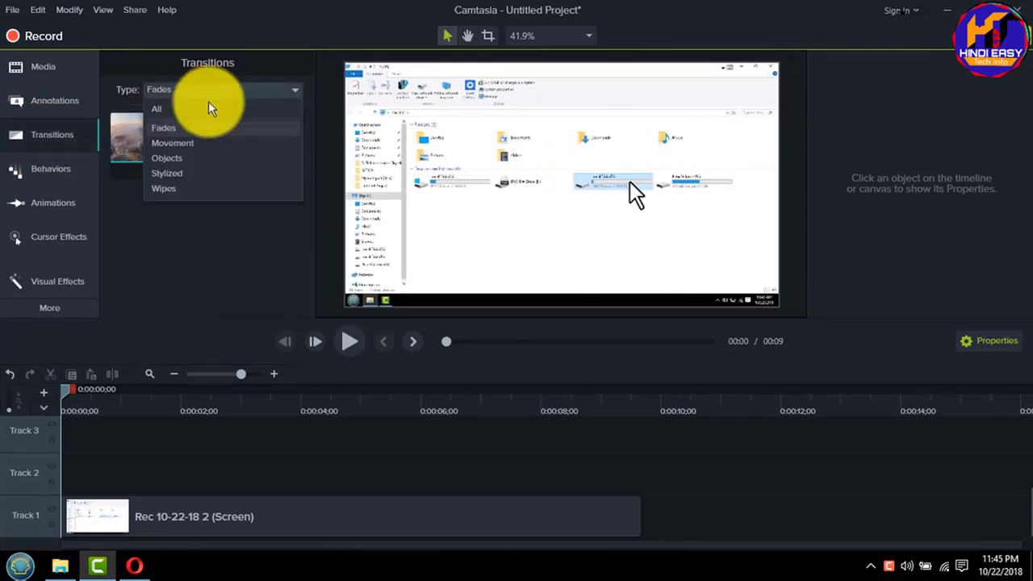
click(200, 107)
mouse_move(312, 127)
mouse_down()
mouse_move(311, 292)
mouse_move(313, 139)
mouse_up()
mouse_move(131, 161)
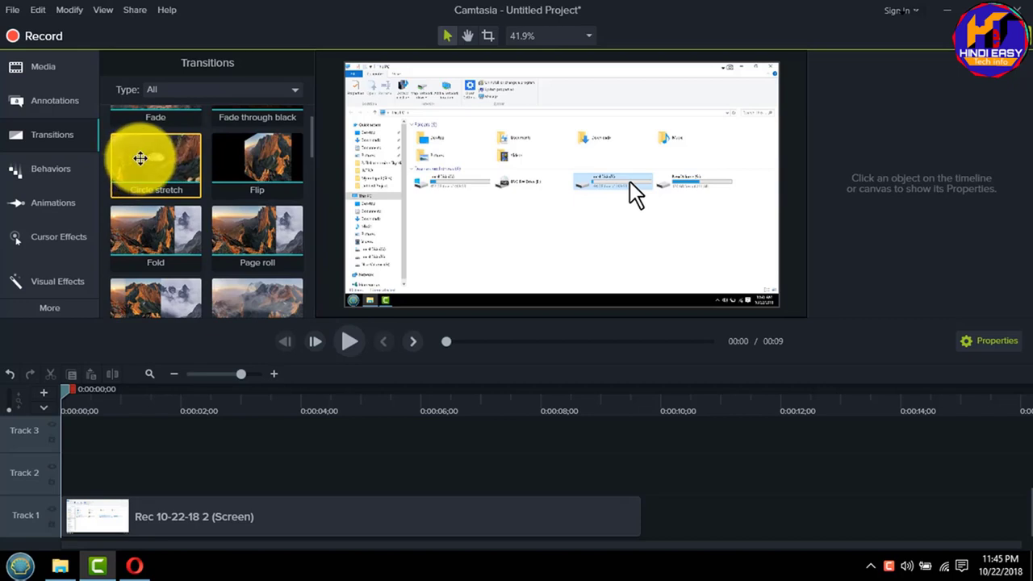
mouse_move(257, 162)
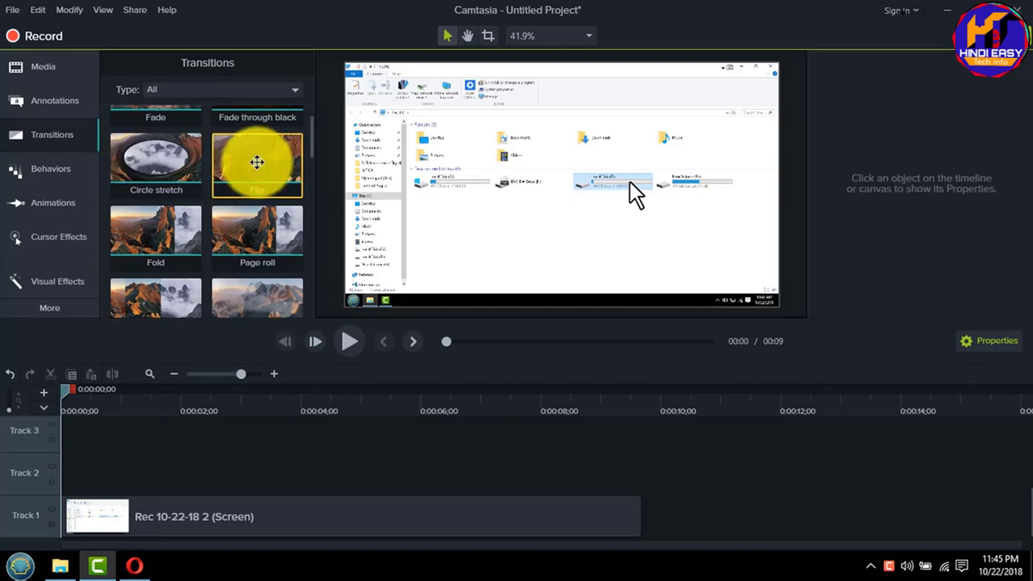
mouse_move(157, 220)
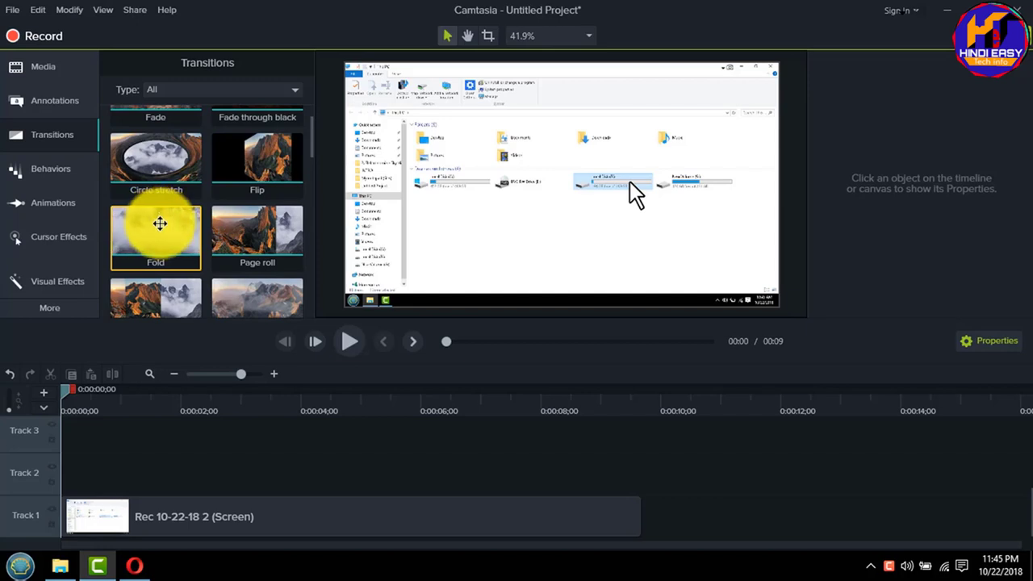
mouse_move(249, 231)
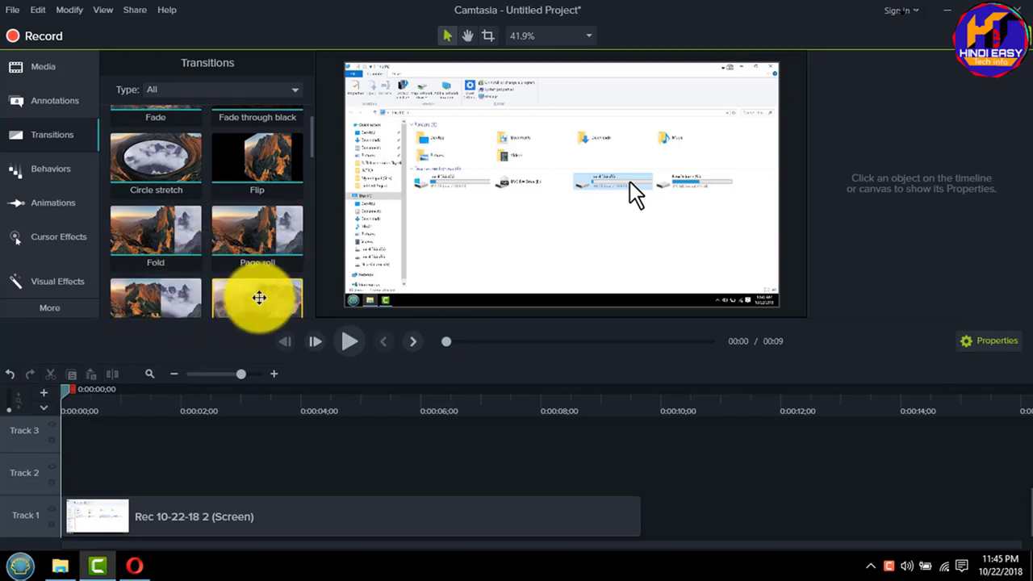
Apply the Circle stretch transition to the start of the Track 1 screen recording and play it from the beginning.
drag(114, 149, 113, 520)
drag(110, 513, 111, 515)
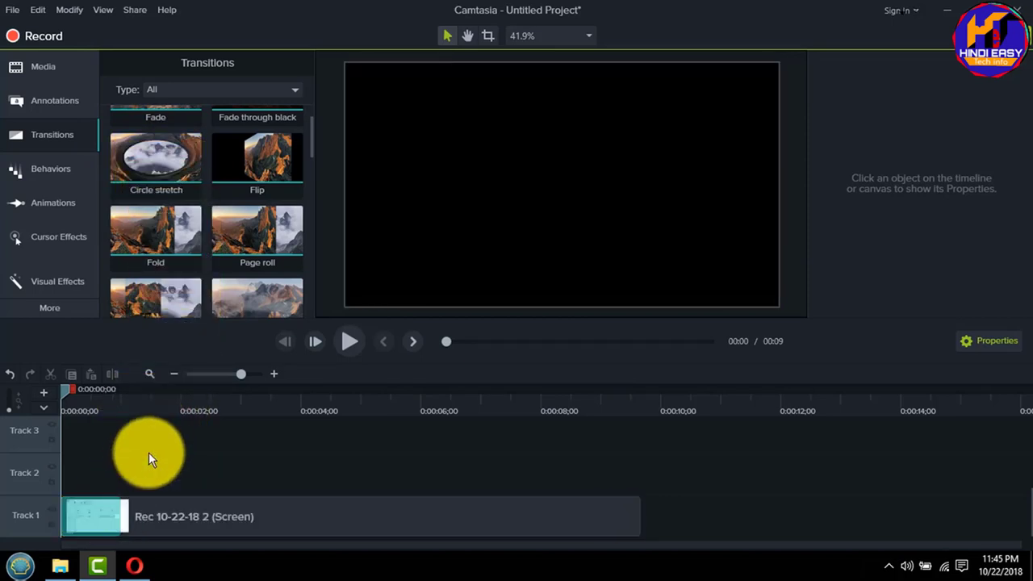
click(352, 343)
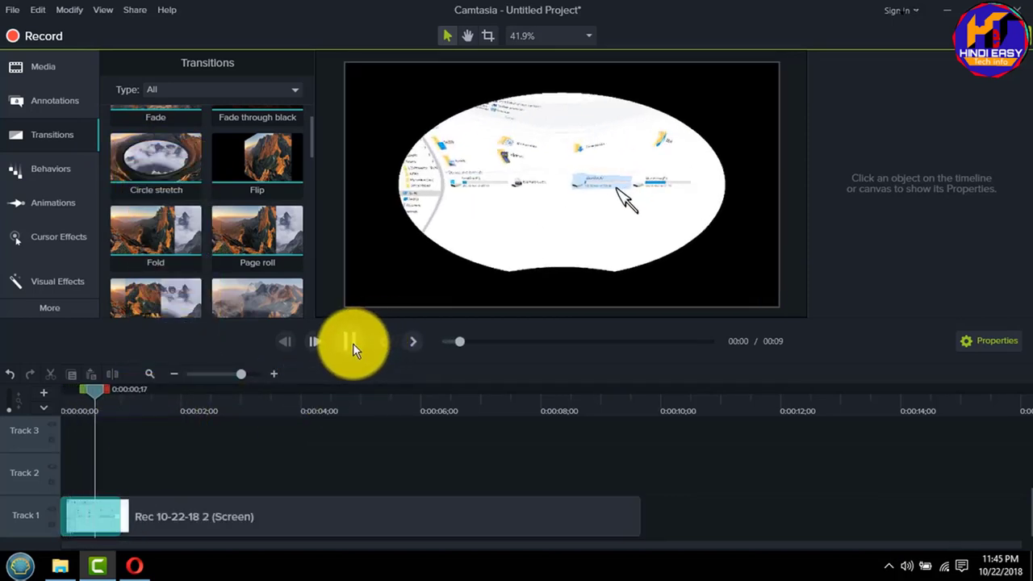
click(353, 343)
drag(133, 391, 65, 389)
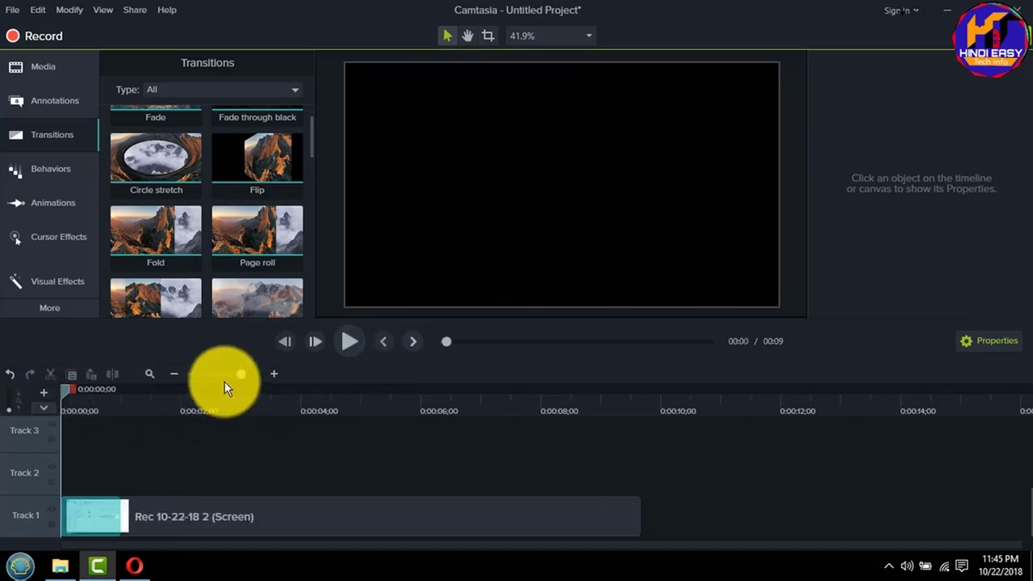
click(347, 343)
click(348, 345)
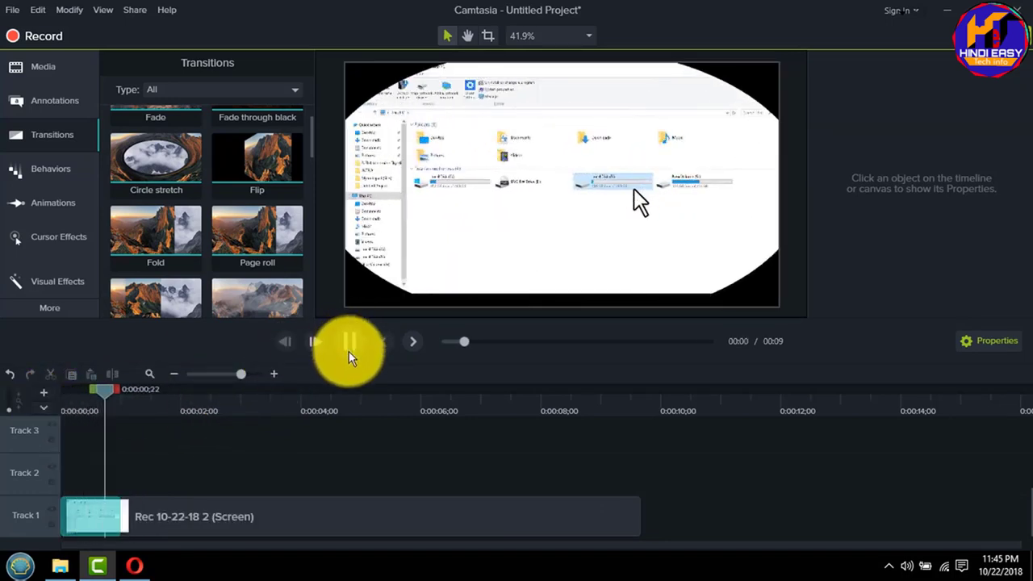
mouse_move(311, 129)
mouse_down()
mouse_move(315, 297)
mouse_move(315, 127)
mouse_up()
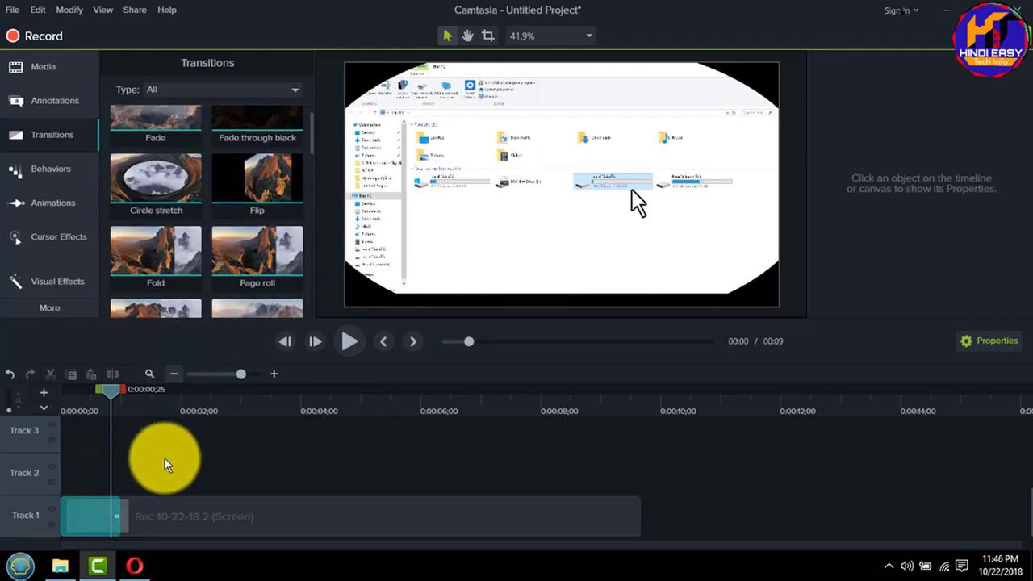
Select the Circle stretch transition on the Track 1 clip and examine the alternative types offered in its properties.
click(110, 521)
click(141, 482)
click(91, 517)
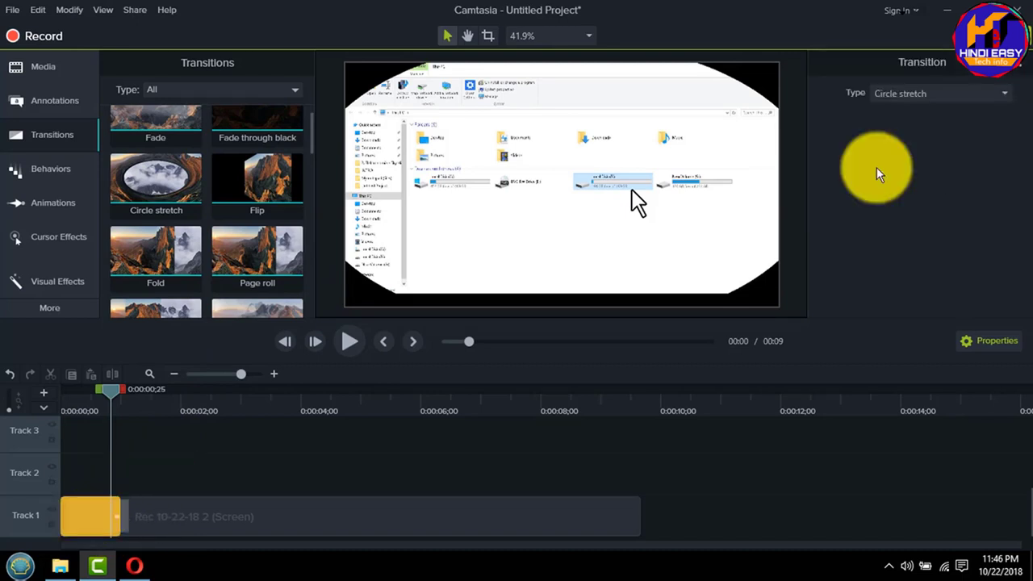
click(220, 496)
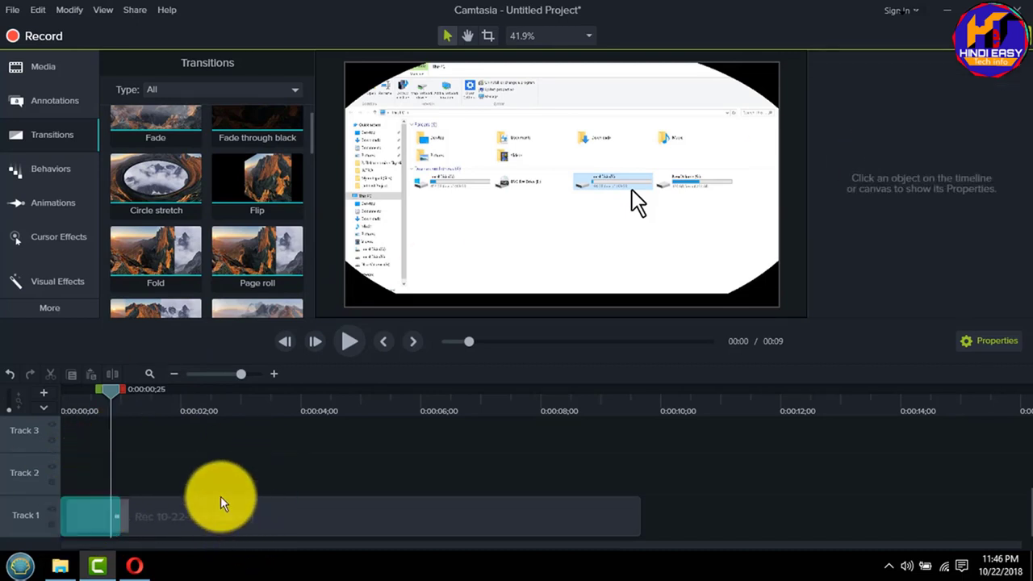
click(104, 507)
click(940, 92)
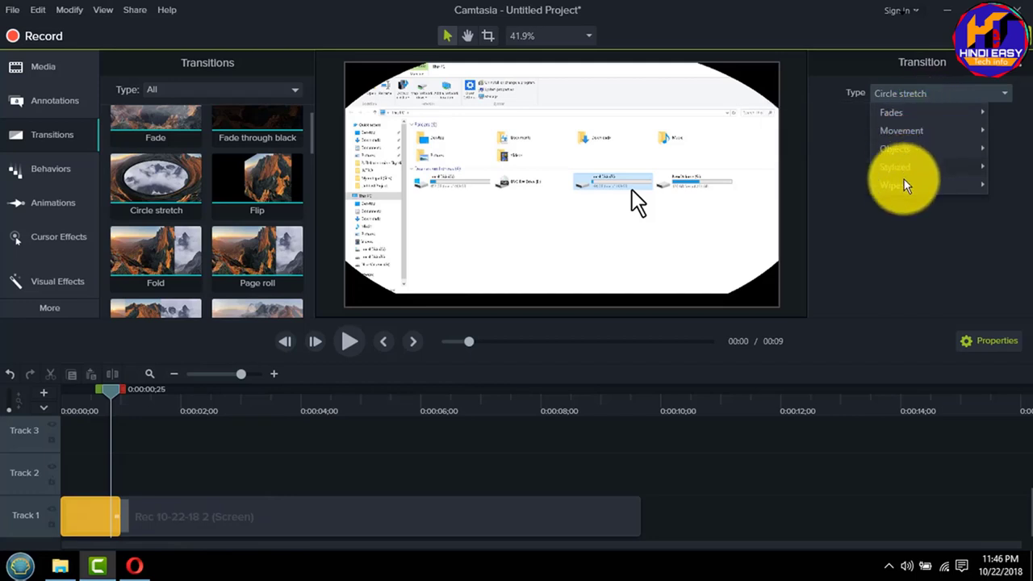
click(224, 88)
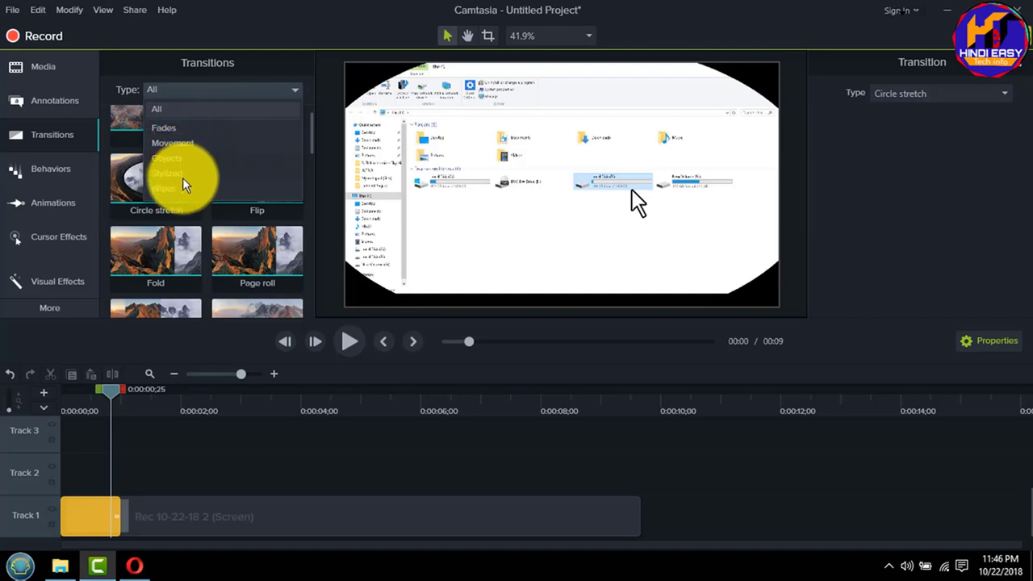
click(927, 94)
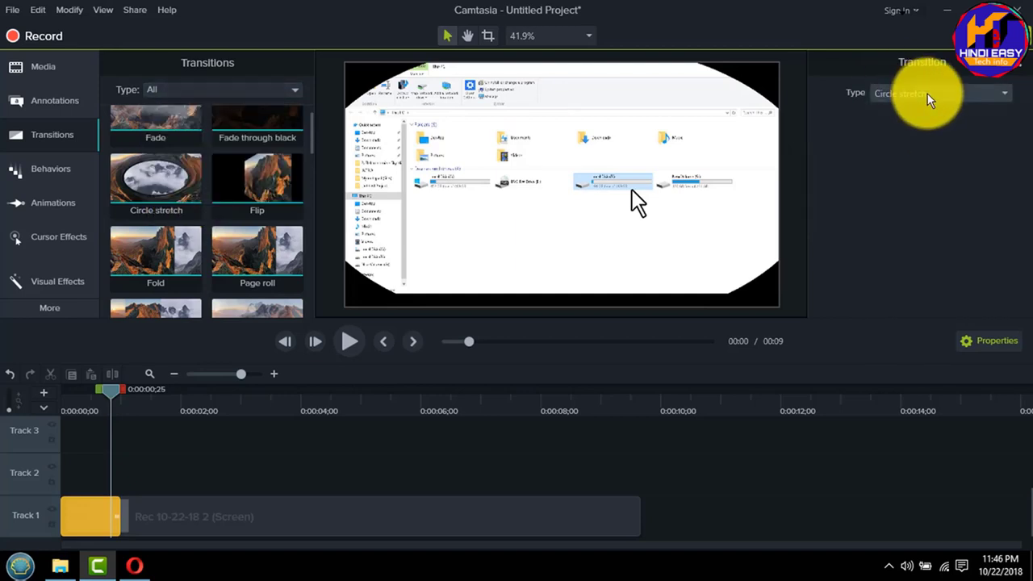
click(927, 94)
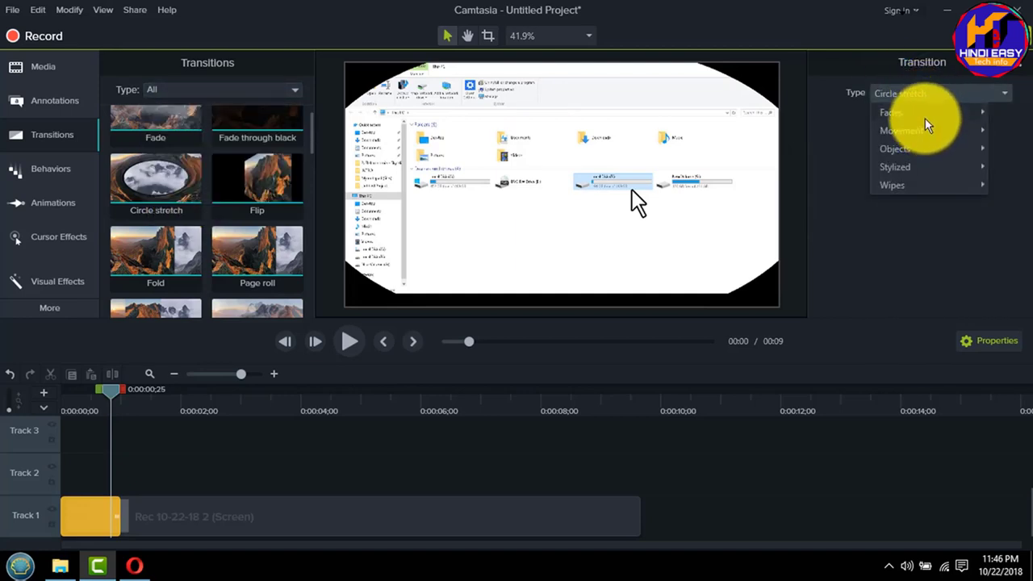
mouse_move(924, 118)
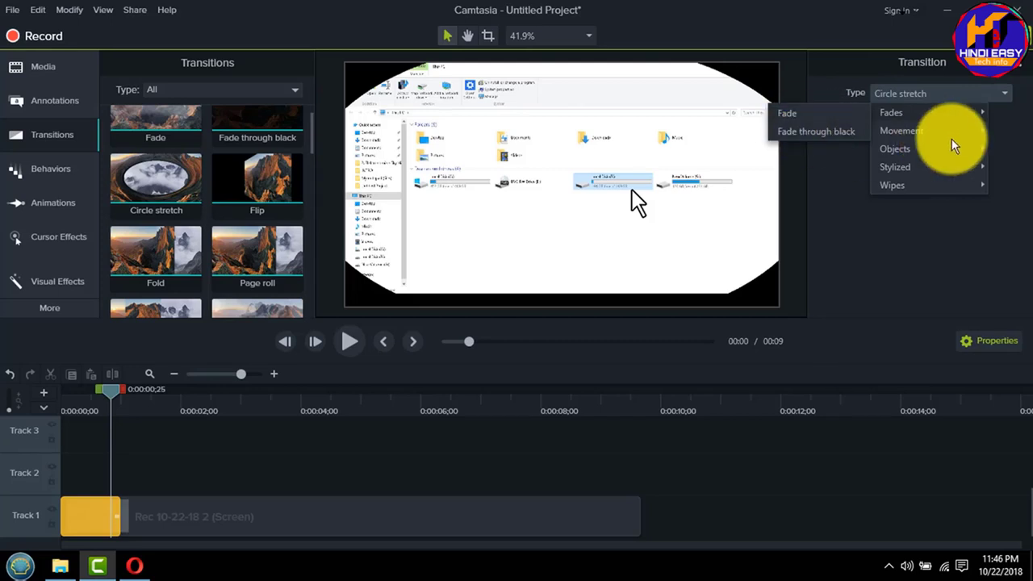
mouse_move(951, 133)
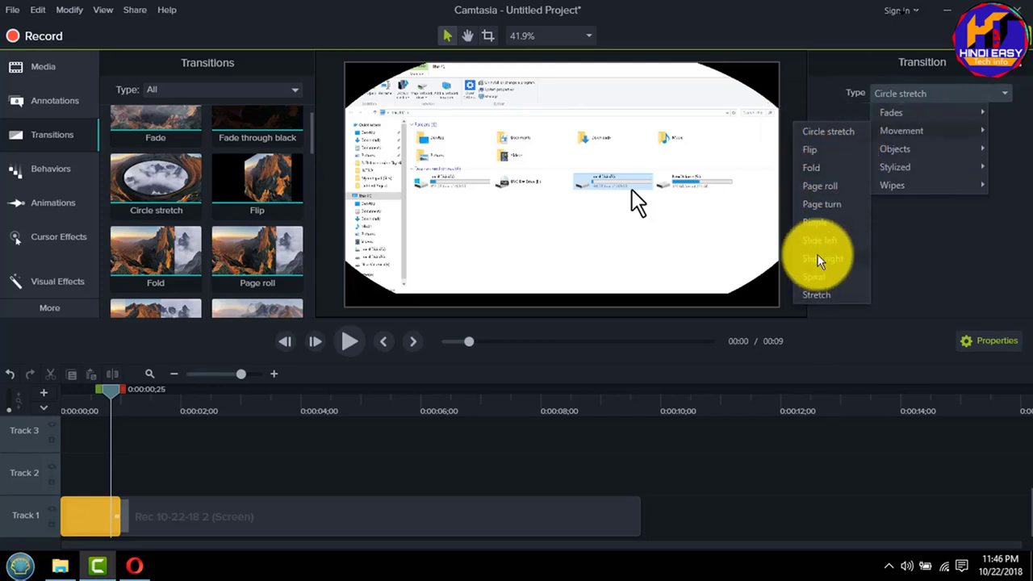
mouse_move(928, 146)
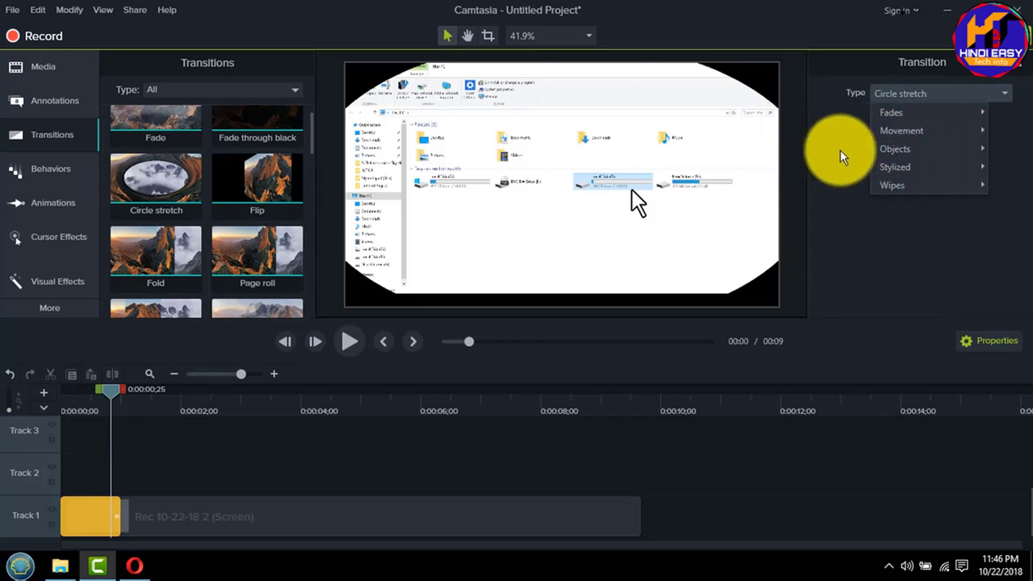
click(863, 257)
Browse the transition library by category, viewing the Fades and Stylized sets, and return to Fades.
click(214, 93)
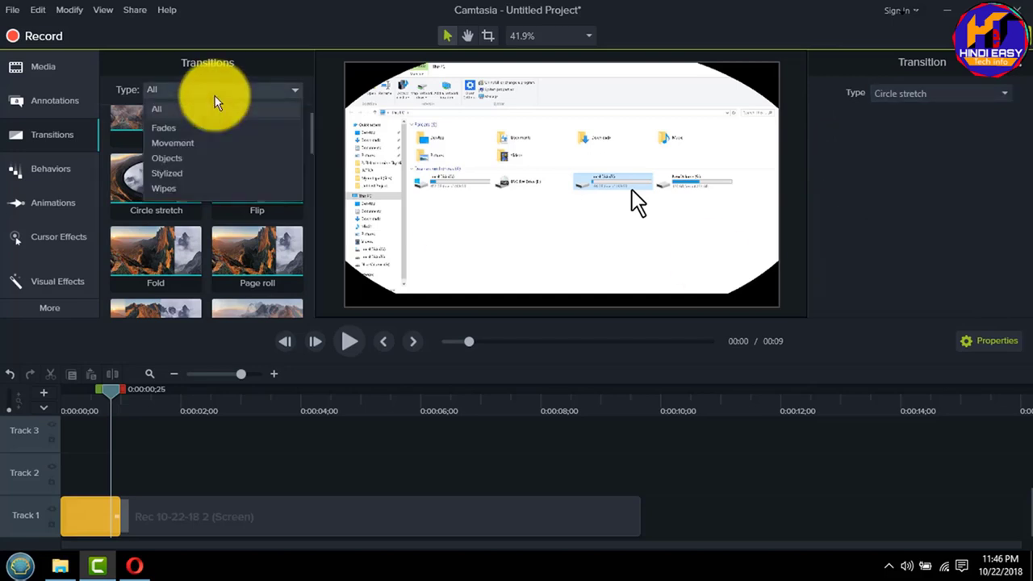
click(180, 131)
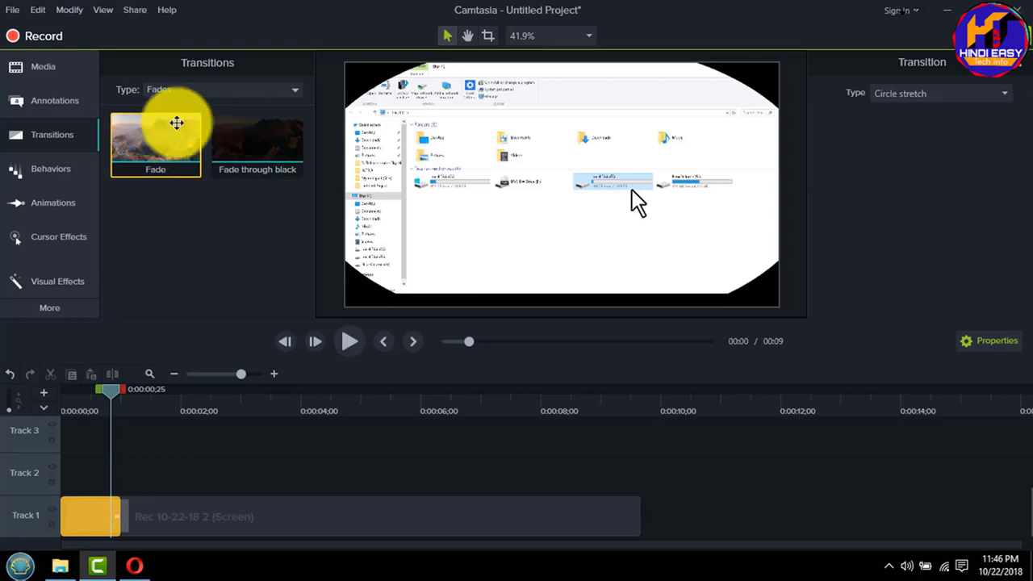
click(221, 87)
click(201, 179)
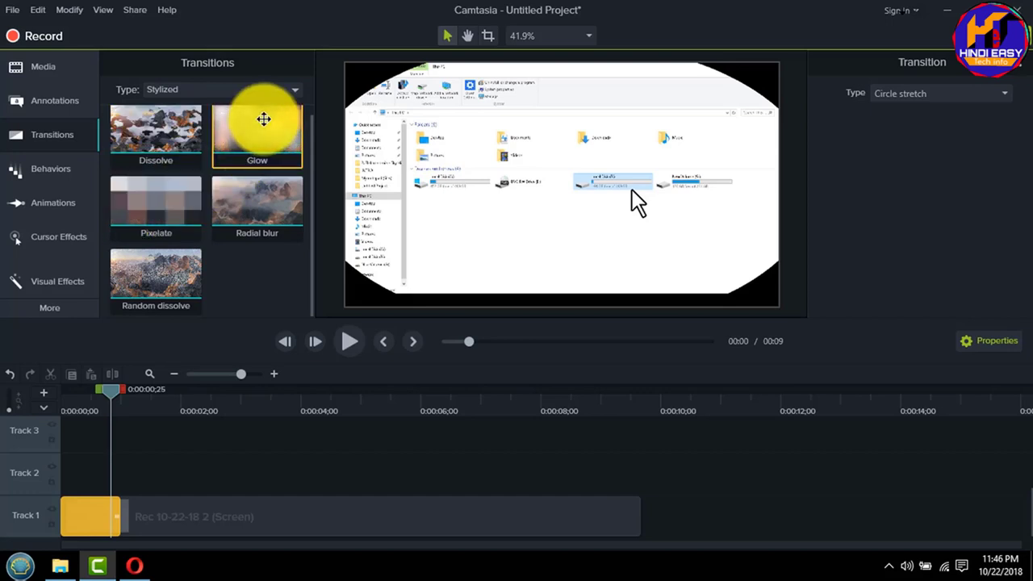
click(210, 87)
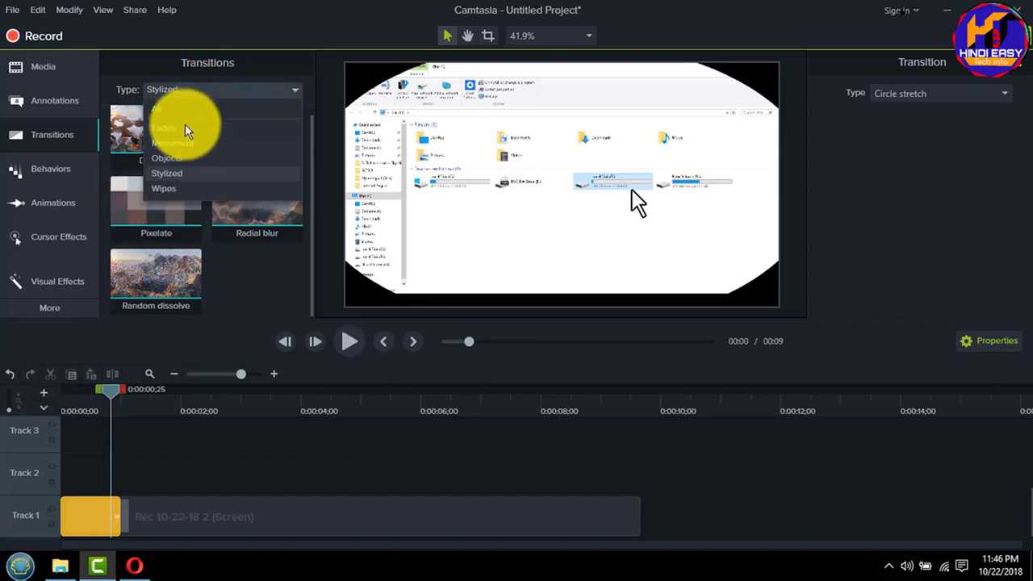
click(184, 124)
Replay the start of the Track 1 clip to review its Circle stretch transition.
click(155, 466)
click(100, 518)
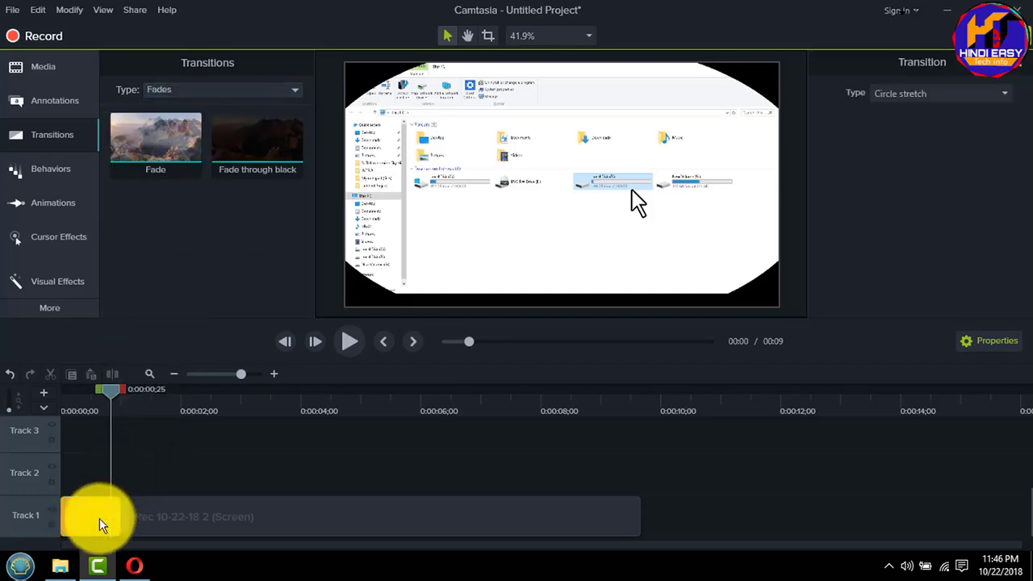
click(46, 410)
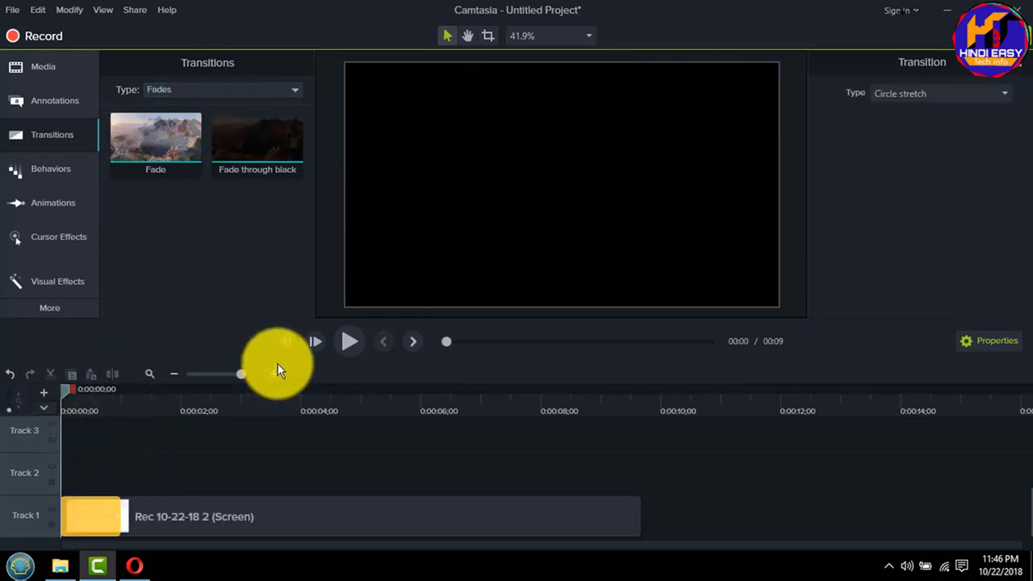
click(365, 342)
click(169, 397)
Lengthen the Circle stretch transition to about 3.7 seconds and play the clip from the beginning.
drag(168, 396, 277, 519)
click(116, 513)
click(119, 519)
drag(123, 388, 40, 411)
click(346, 345)
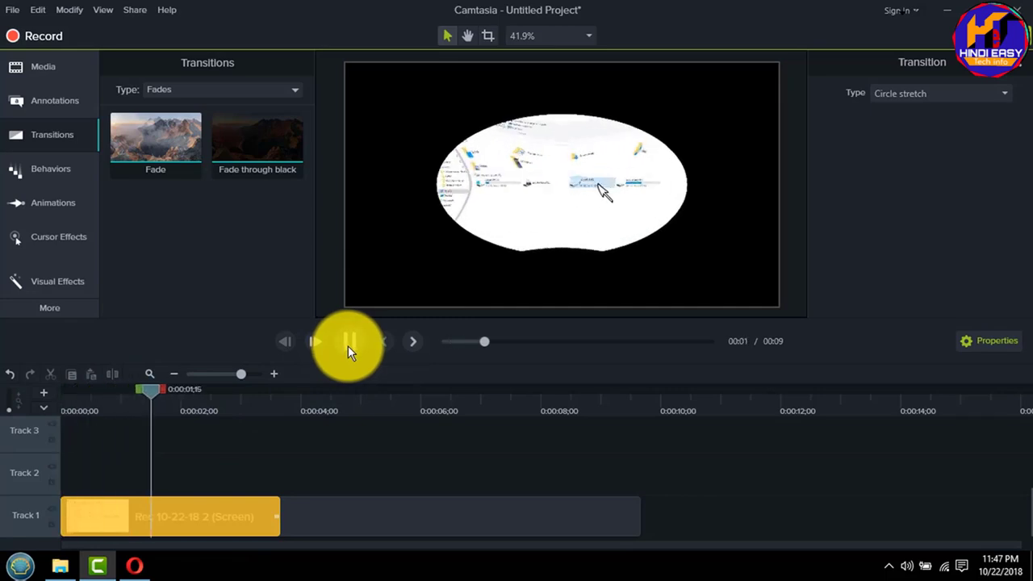
click(348, 346)
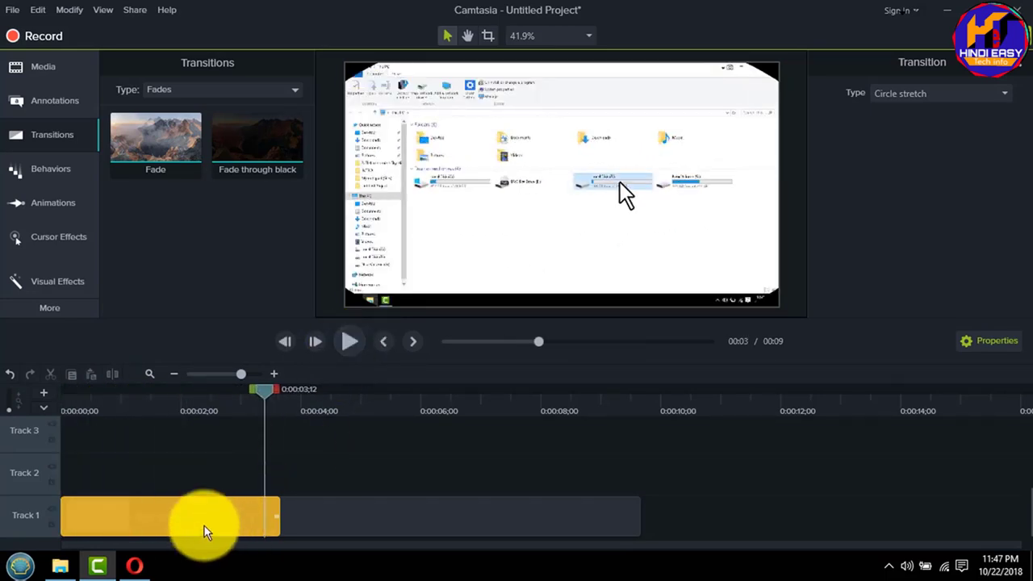
Remove the Circle stretch transition from the Track 1 clip and list all transition types.
drag(266, 393, 367, 419)
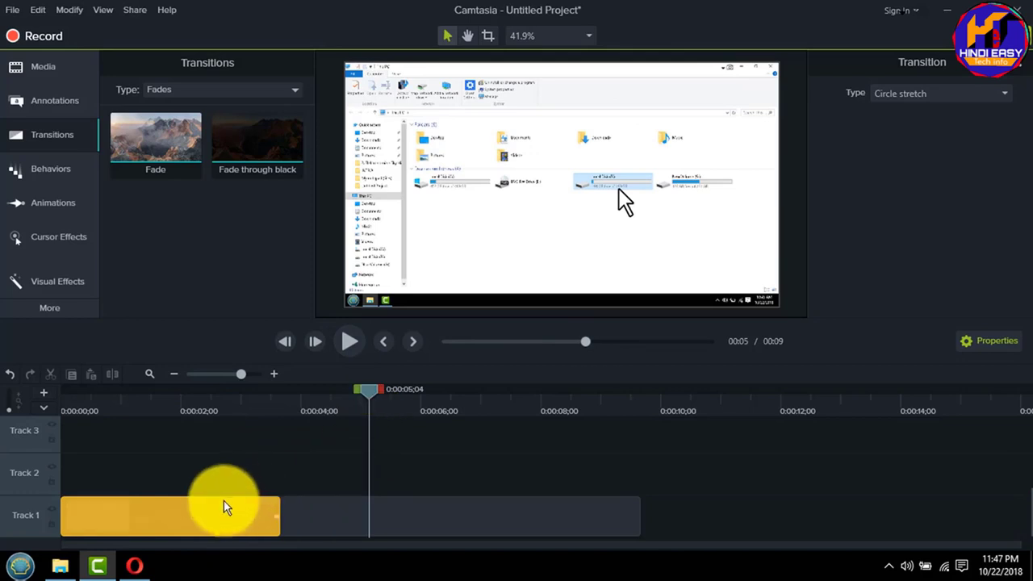
click(273, 494)
click(94, 121)
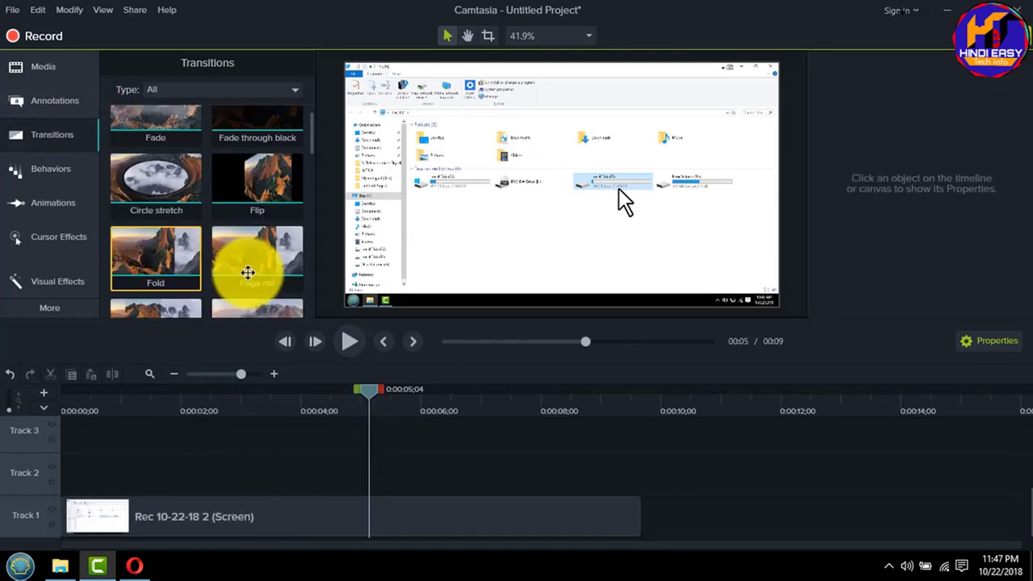
Apply the Circle stretch transition to the start of the Track 1 clip and preview it from the beginning.
drag(182, 222, 88, 516)
click(143, 452)
click(319, 517)
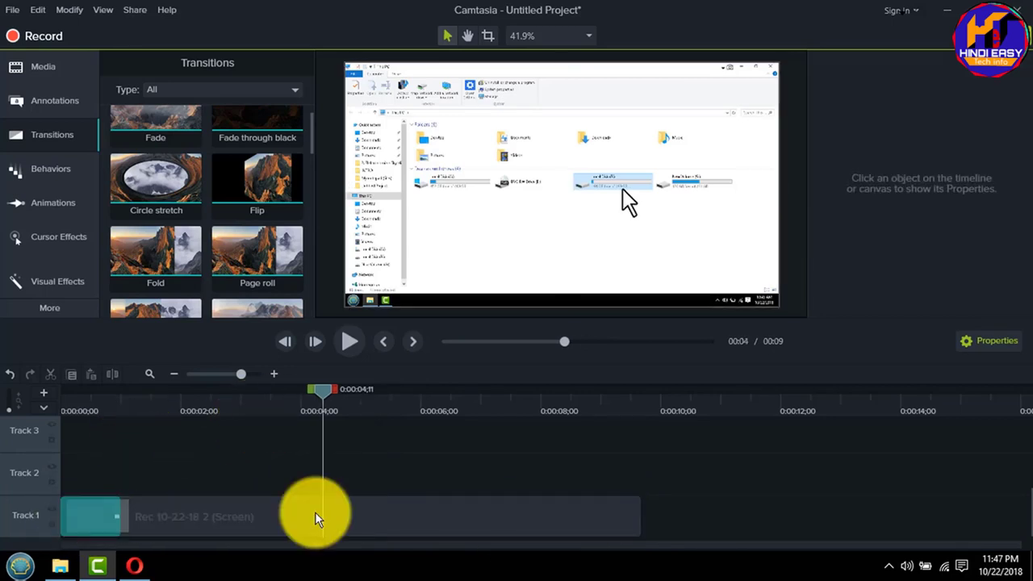
click(365, 517)
key(ctrl+Home)
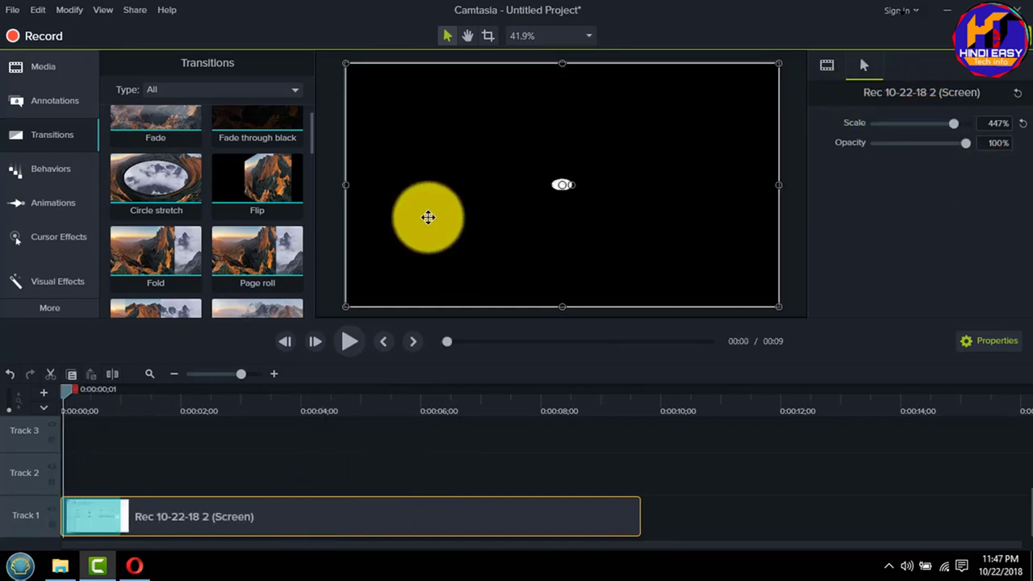
drag(67, 390, 292, 433)
Enlarge the Track 1 recording's cursor to 500% at 100% opacity and reduce the clip's own scale to 95.8%.
click(397, 516)
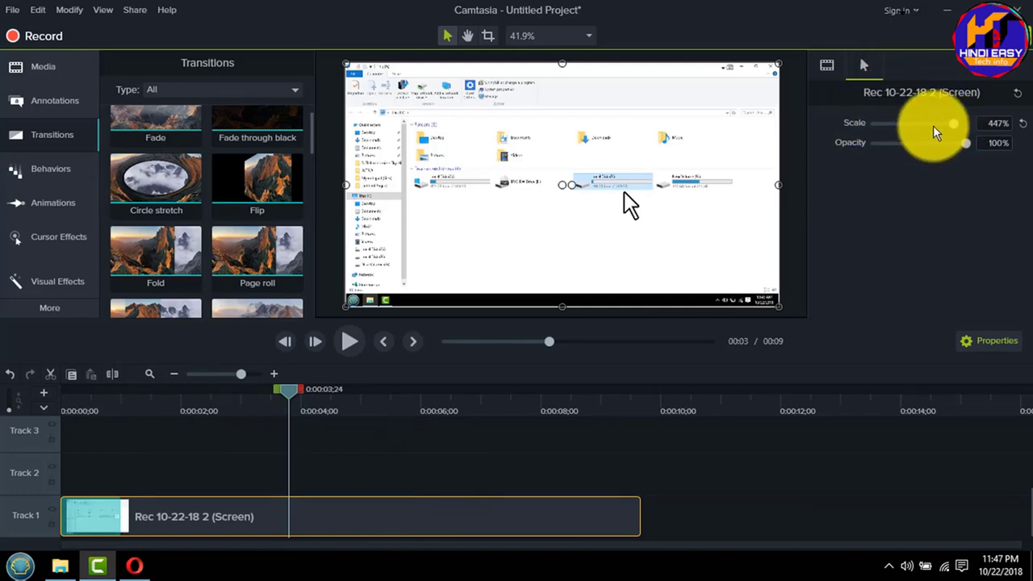
drag(884, 131, 978, 123)
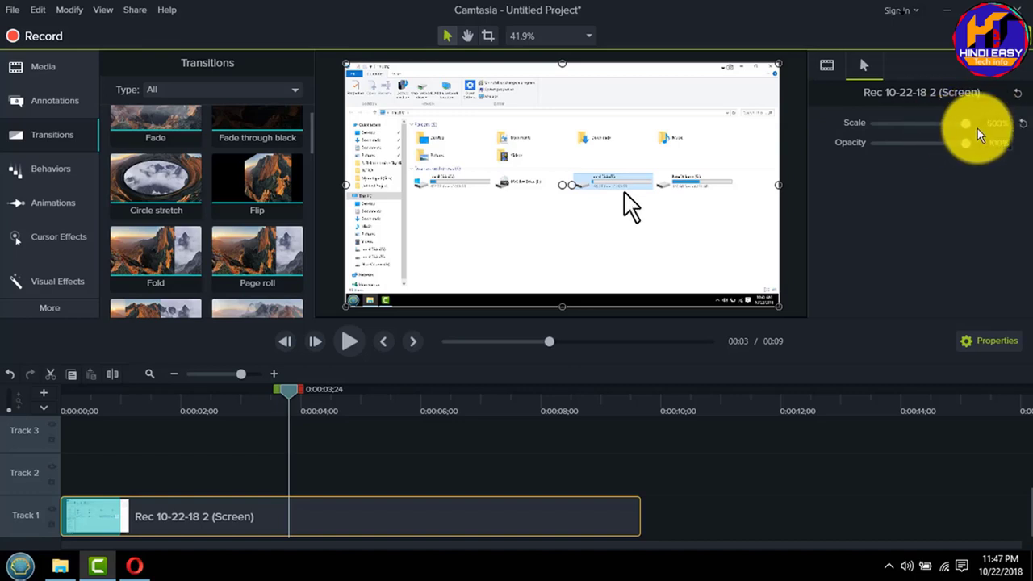
drag(965, 144, 887, 144)
mouse_move(963, 149)
mouse_down()
mouse_move(907, 148)
mouse_move(982, 143)
mouse_up()
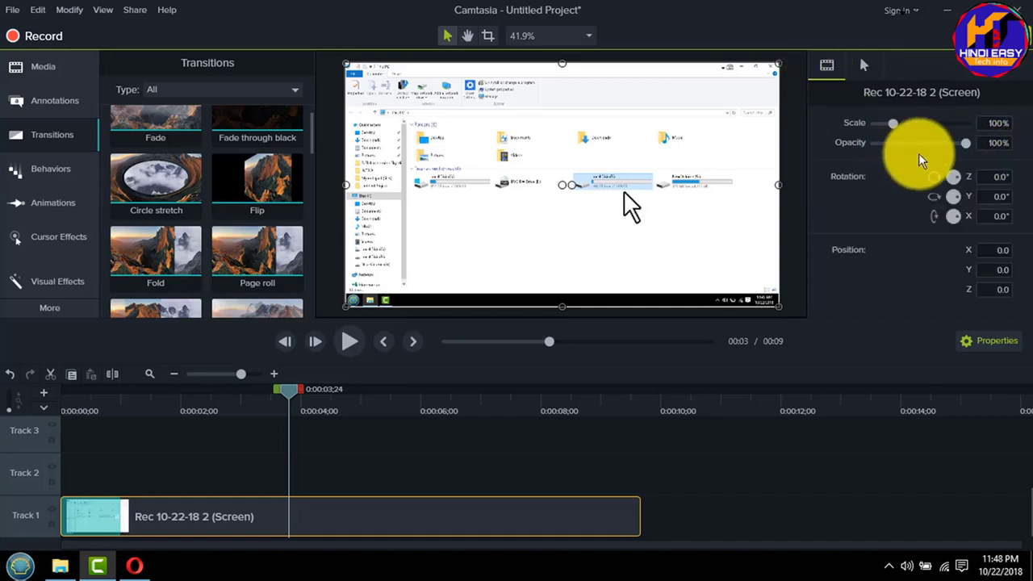
mouse_move(893, 123)
mouse_down()
mouse_move(915, 124)
mouse_move(893, 124)
mouse_up()
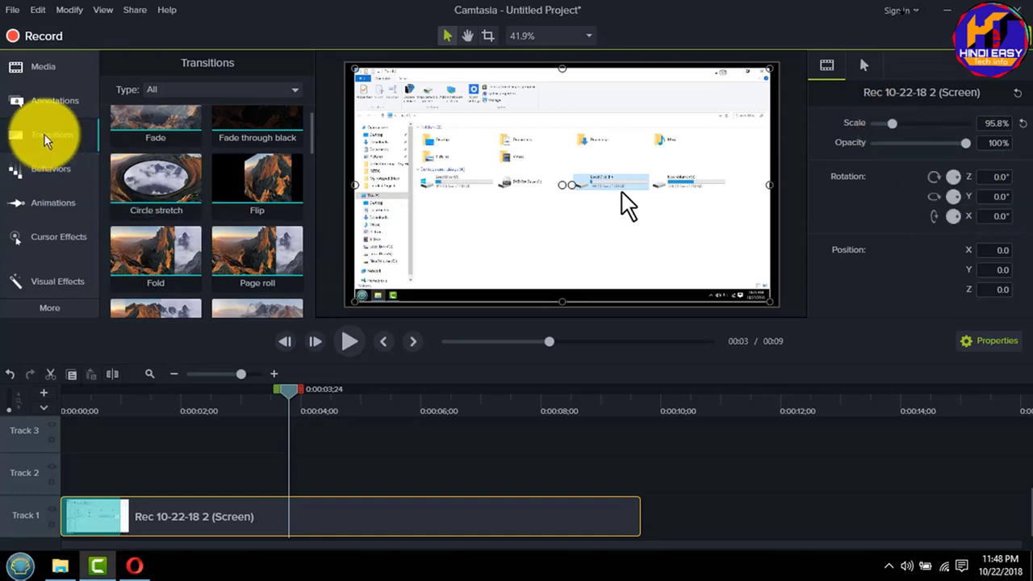
Remove the Circle stretch transition from the Track 1 clip and open the Behaviors library.
click(362, 454)
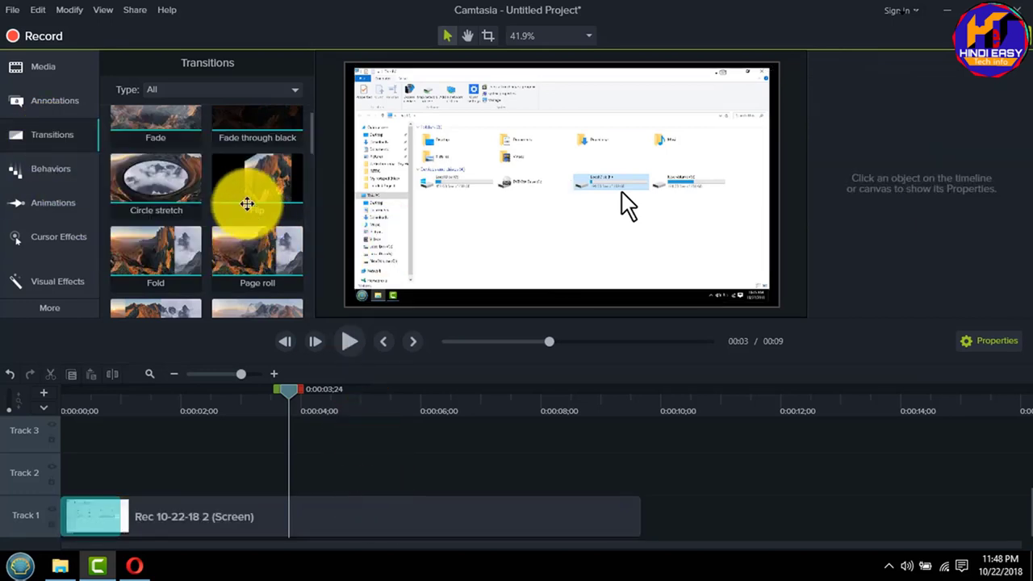
key(ctrl+Home)
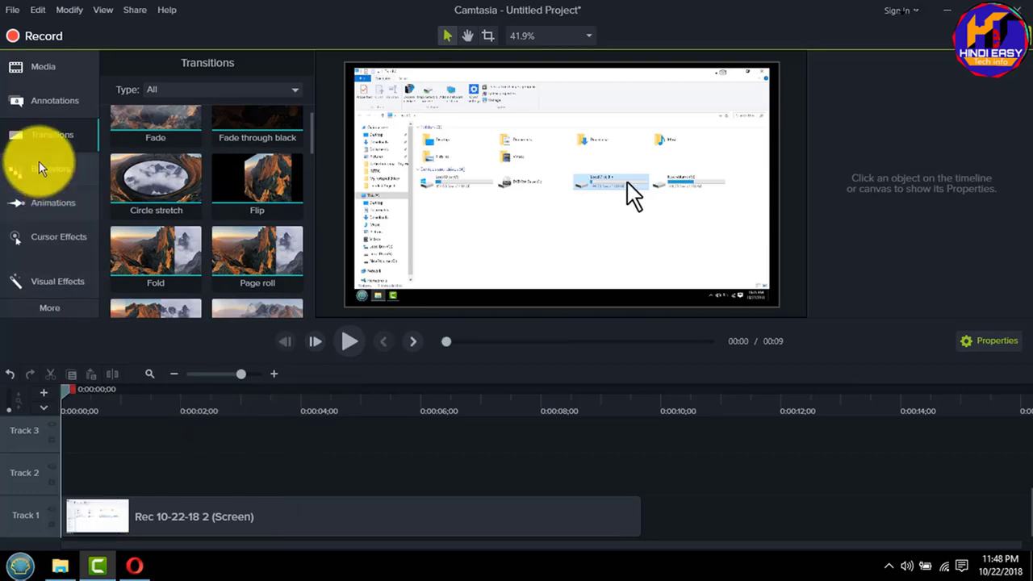
click(49, 169)
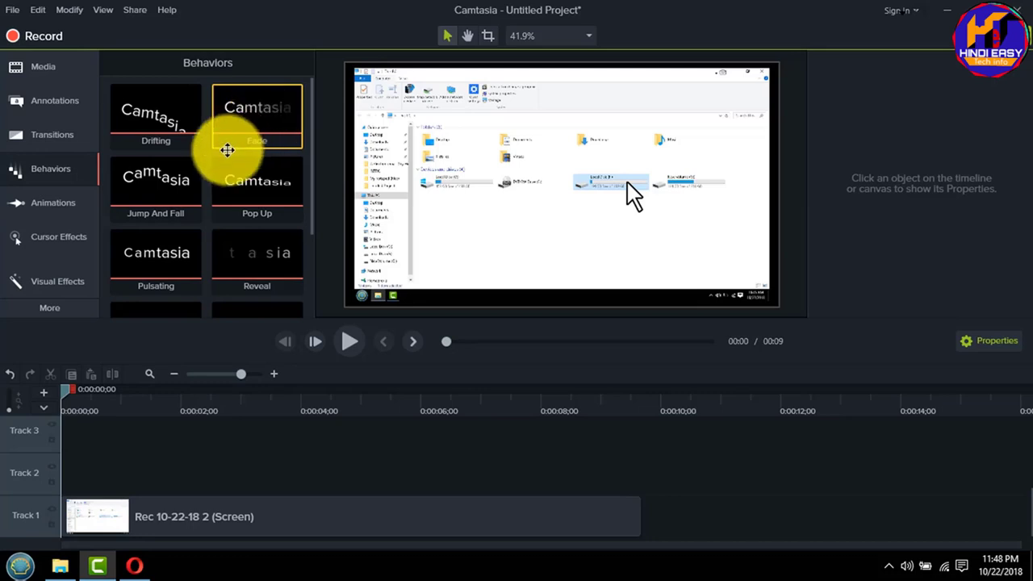
Add a plain ABC text callout without a background at the start of Track 2 and select it.
click(64, 102)
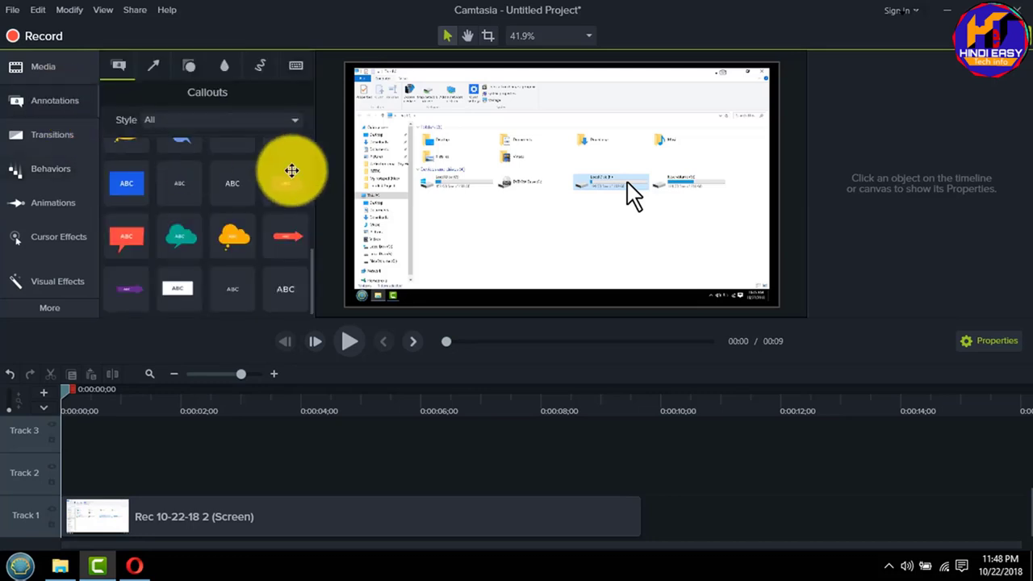
mouse_move(287, 288)
mouse_down()
mouse_move(119, 479)
mouse_move(67, 467)
mouse_move(46, 476)
mouse_move(58, 473)
mouse_up()
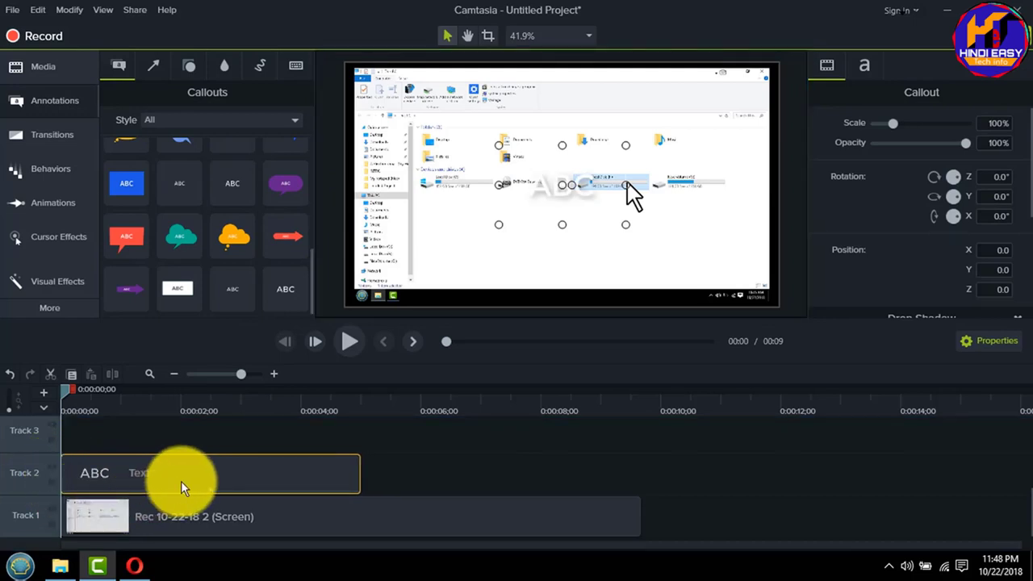
click(406, 468)
click(300, 465)
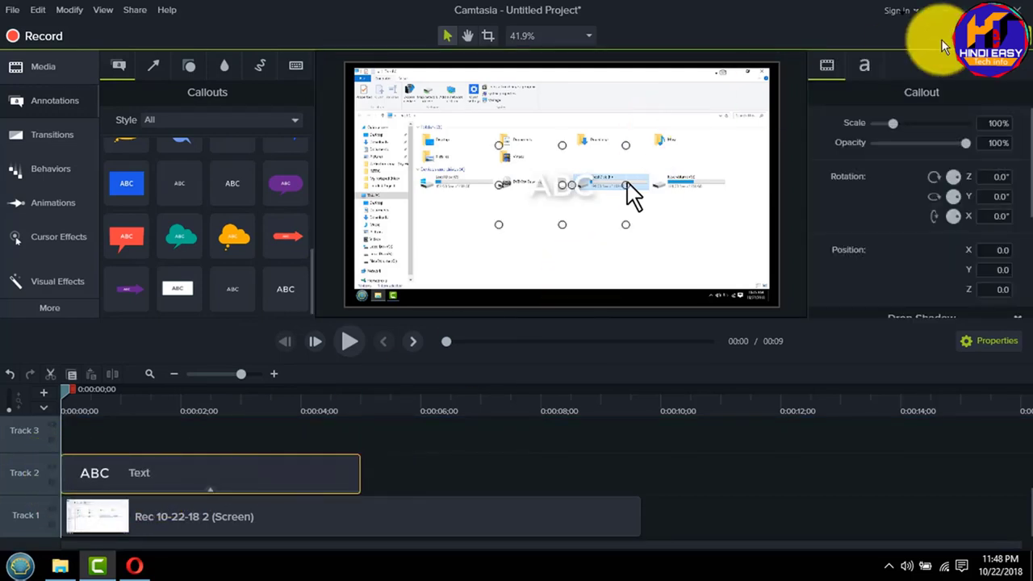
Change the font color of the Track 2 text callout to bright red.
click(860, 65)
click(991, 123)
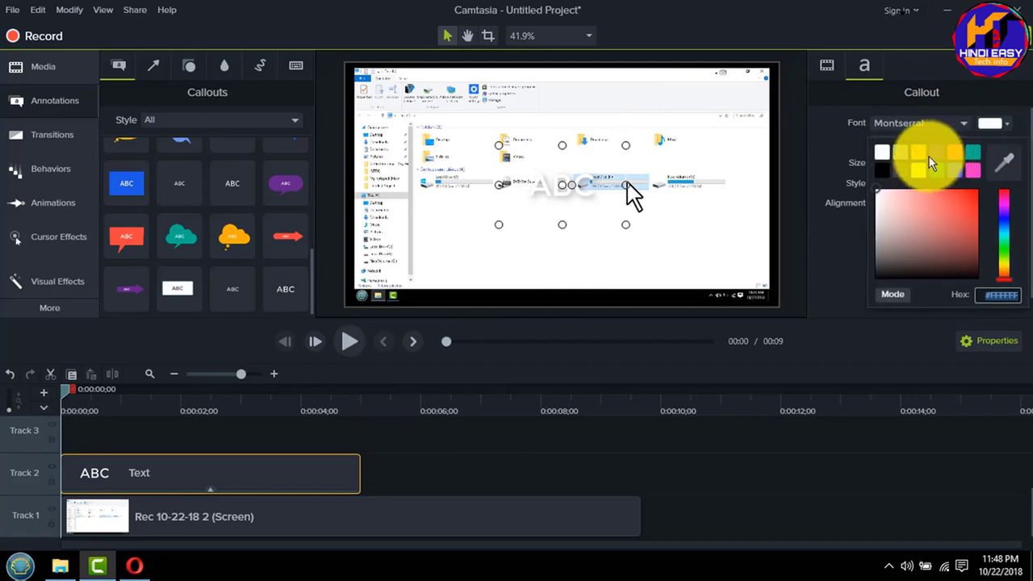
click(954, 153)
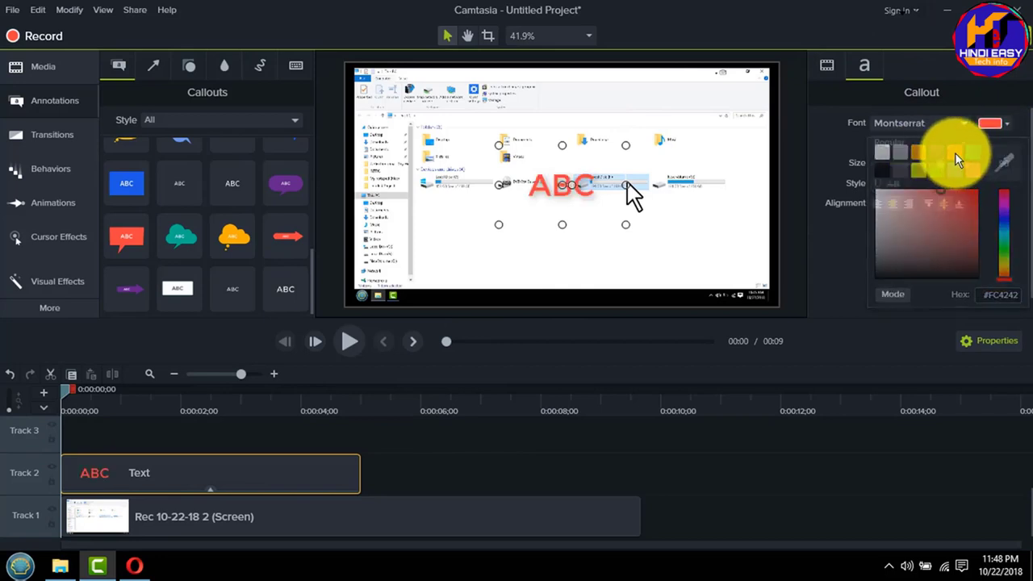
click(996, 124)
click(1000, 125)
drag(837, 94, 995, 208)
Set the text callout's font size to 500.
mouse_move(944, 166)
mouse_down()
mouse_move(985, 176)
mouse_move(957, 161)
mouse_move(1007, 161)
mouse_move(999, 161)
mouse_up()
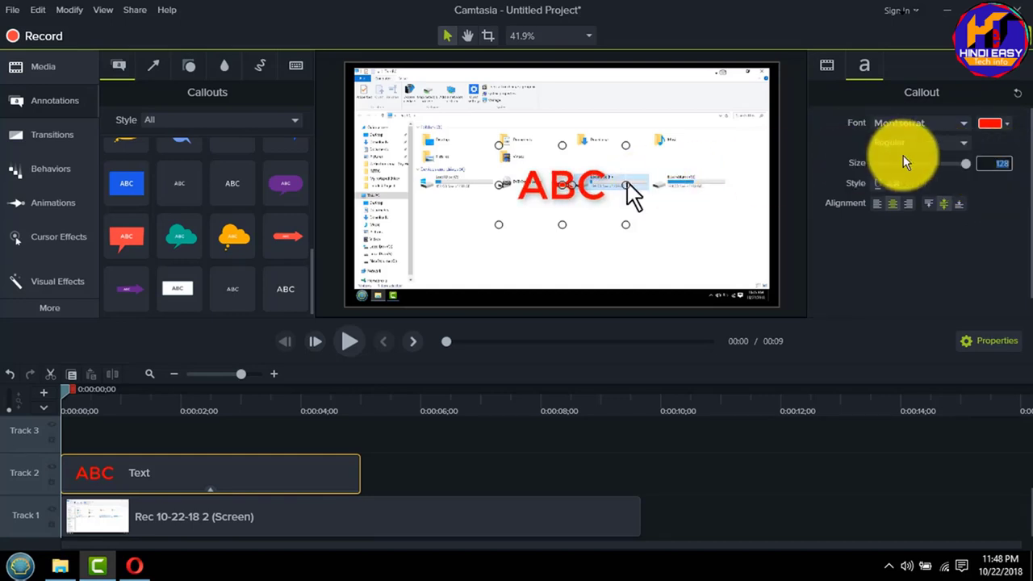
text(5)
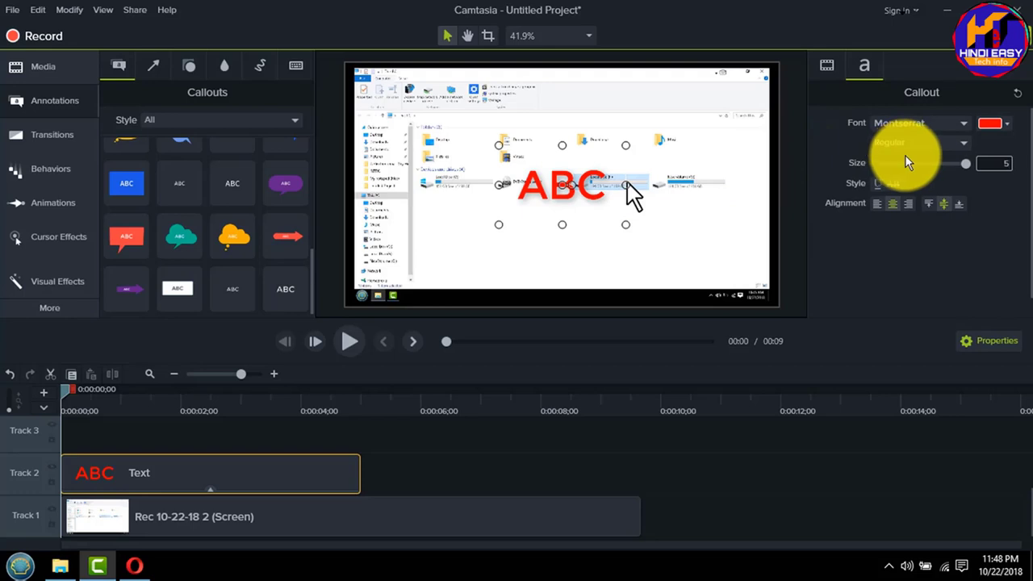
text(000)
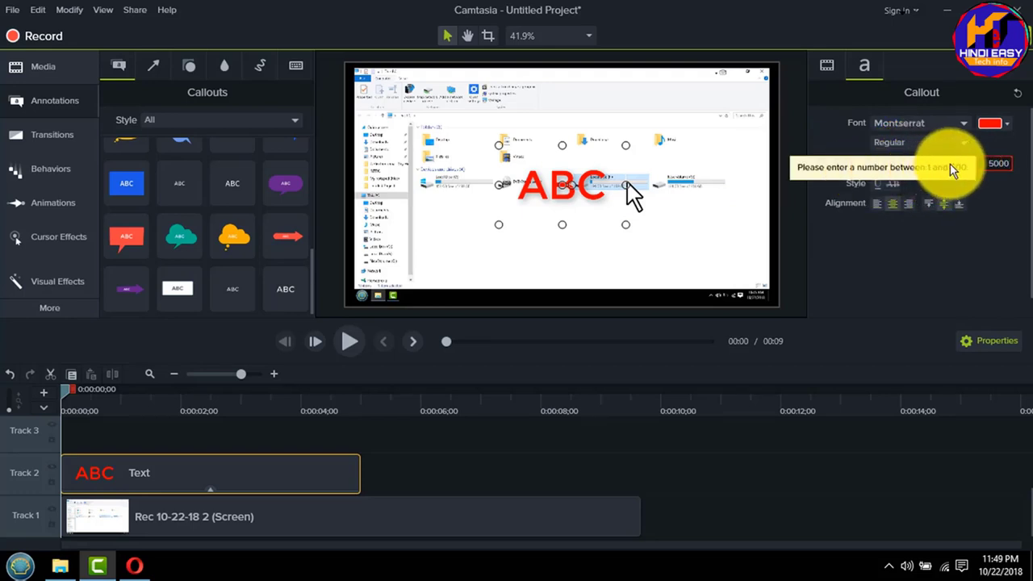
key(BackSpace)
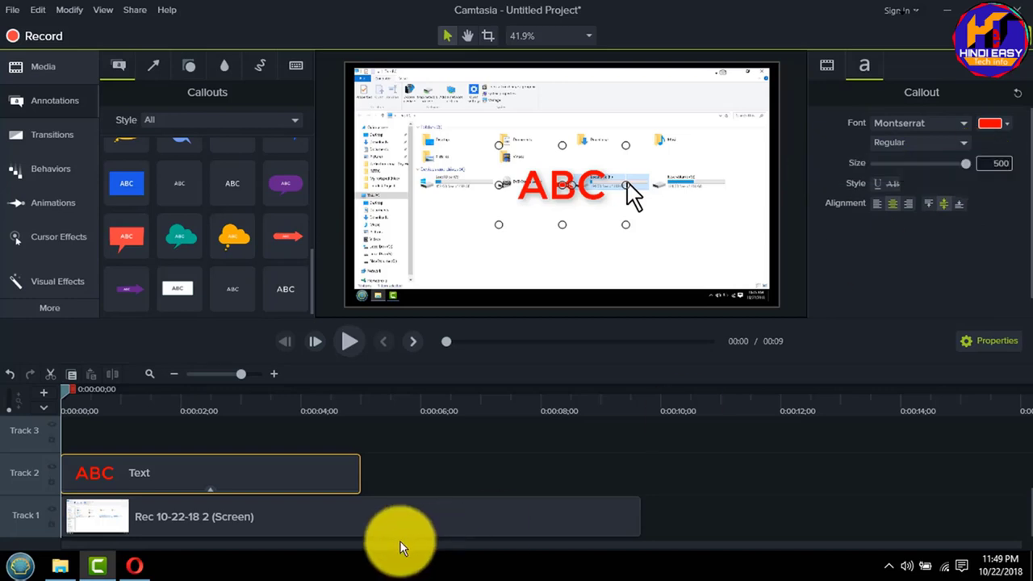
click(424, 479)
Set the text callout's font size to 140 and keep the callout selected.
click(300, 473)
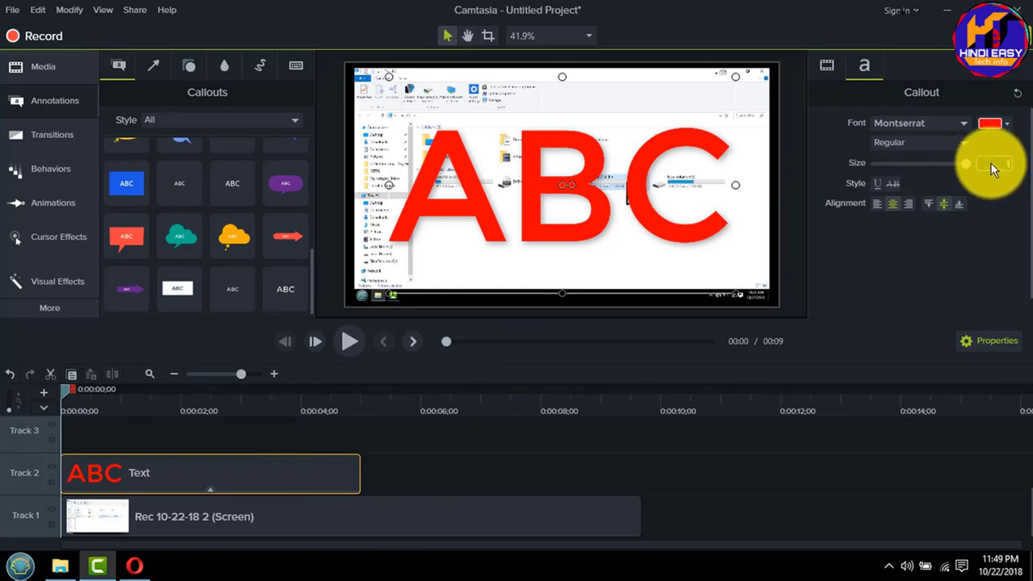
click(448, 461)
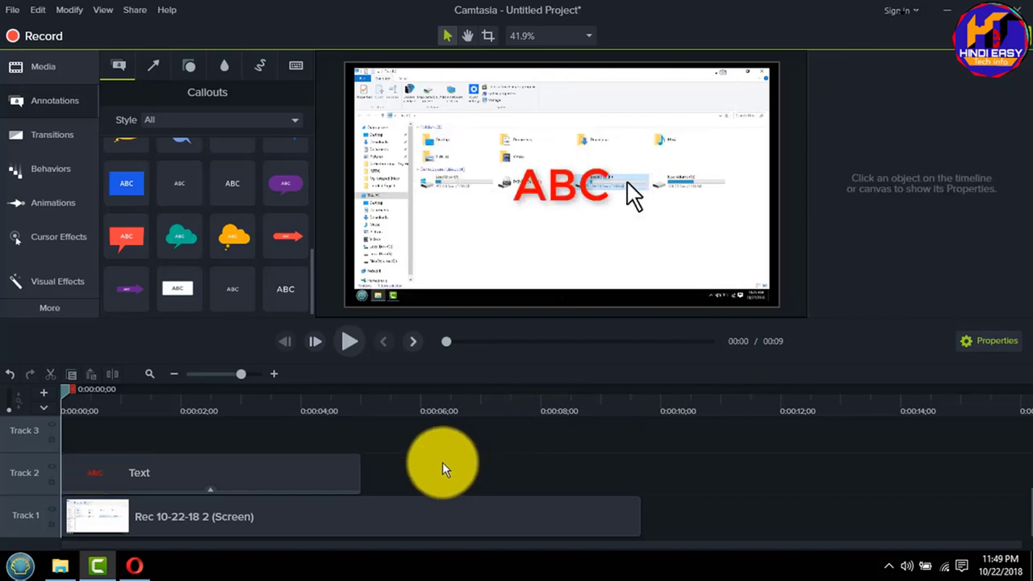
click(300, 468)
click(384, 468)
click(324, 468)
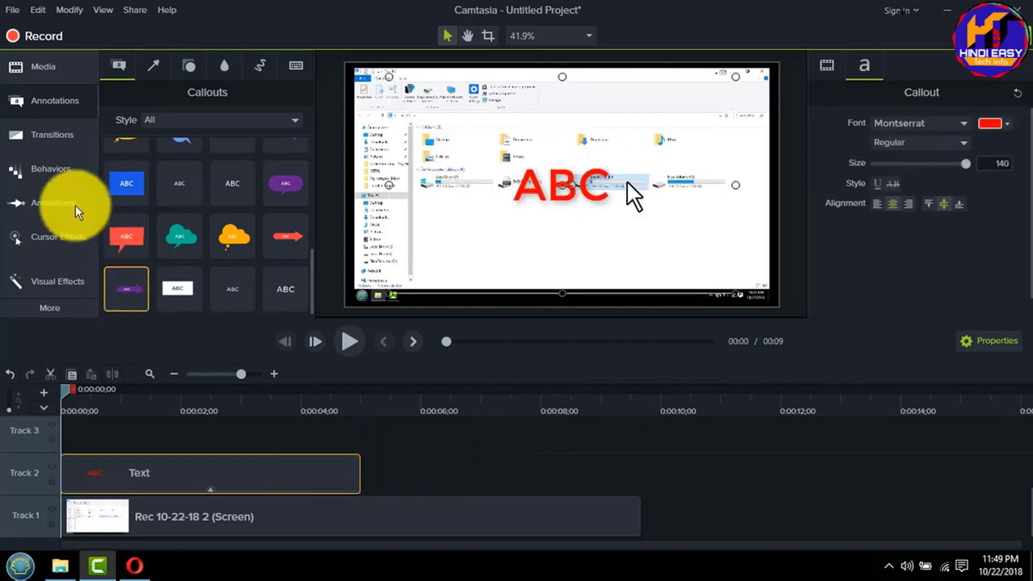
Apply the Drifting behavior to the Track 2 text callout and preview its animation.
click(43, 174)
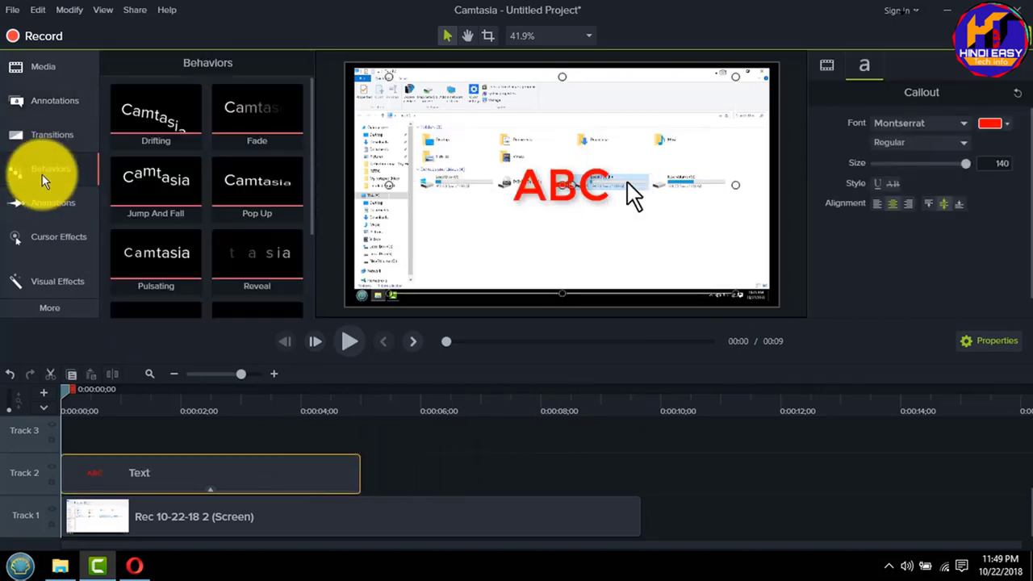
drag(157, 107, 96, 479)
drag(336, 475, 425, 473)
click(307, 477)
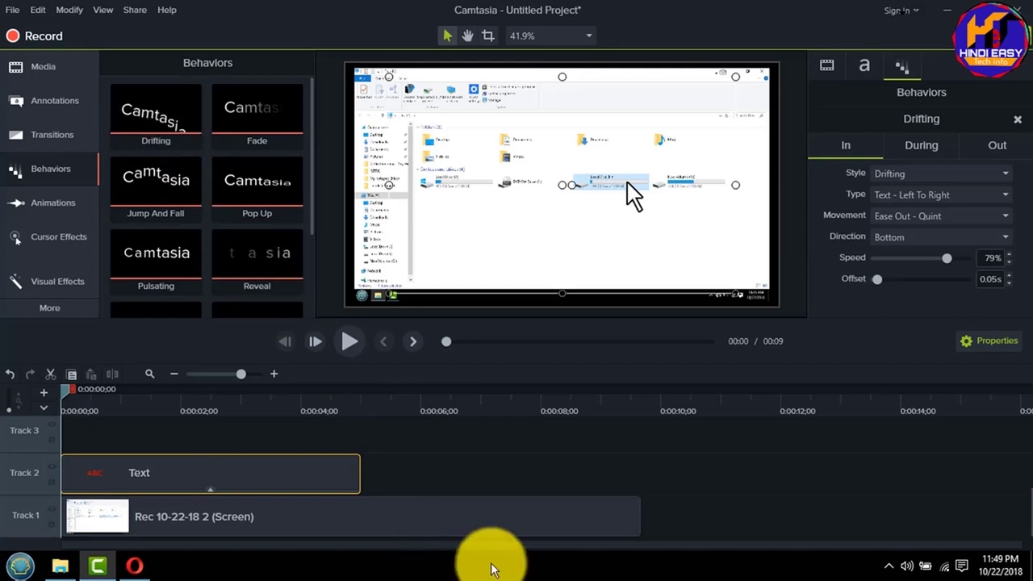
click(390, 473)
click(342, 349)
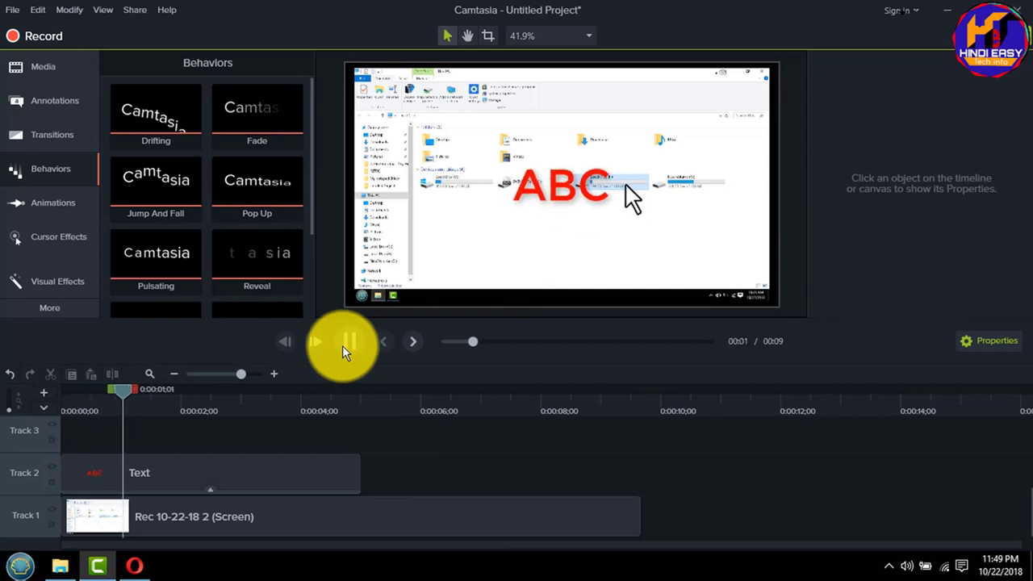
click(342, 345)
Add the Jump And Fall behavior to the text callout as well and play it from the beginning.
drag(138, 202, 146, 471)
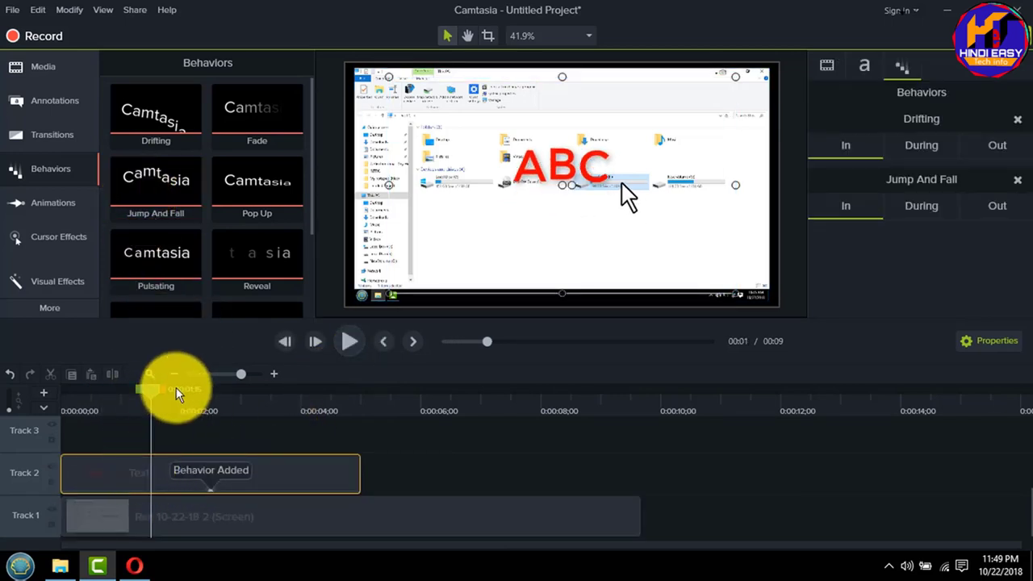
drag(145, 391, 66, 390)
click(349, 346)
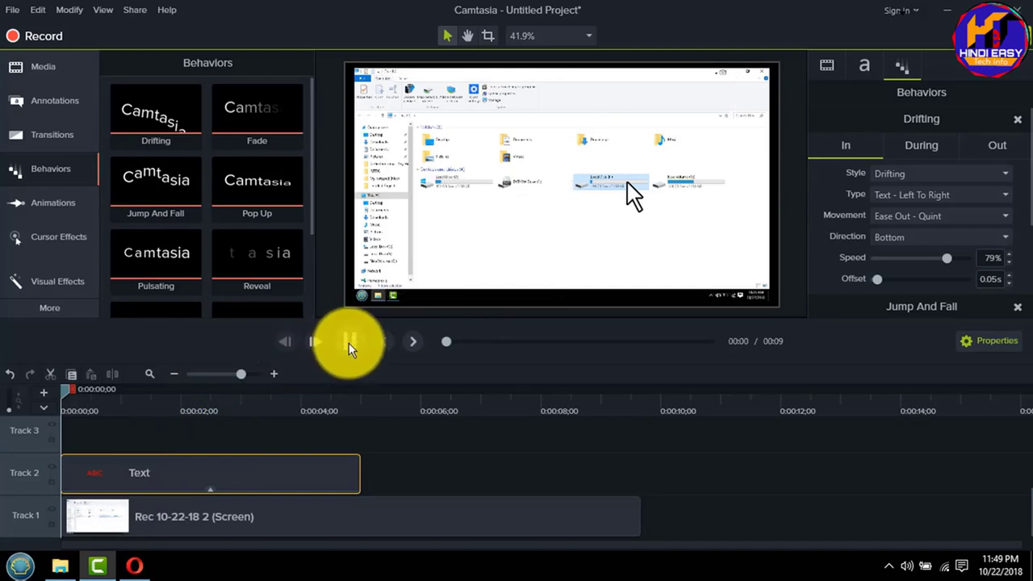
key(space)
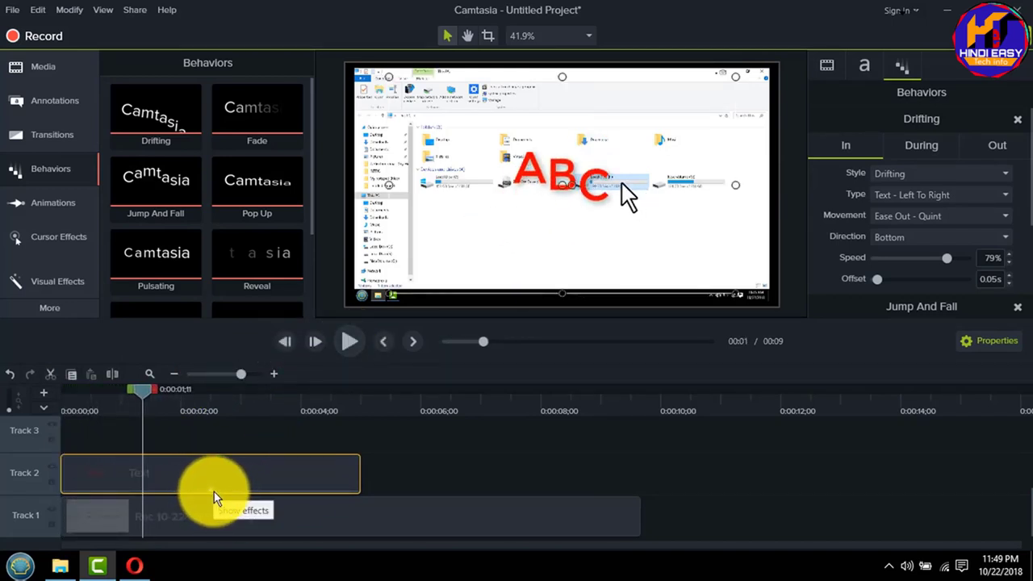
Expand the text callout's effects on the timeline and delete Drifting, Jump And Fall and Drop Shadow.
click(212, 491)
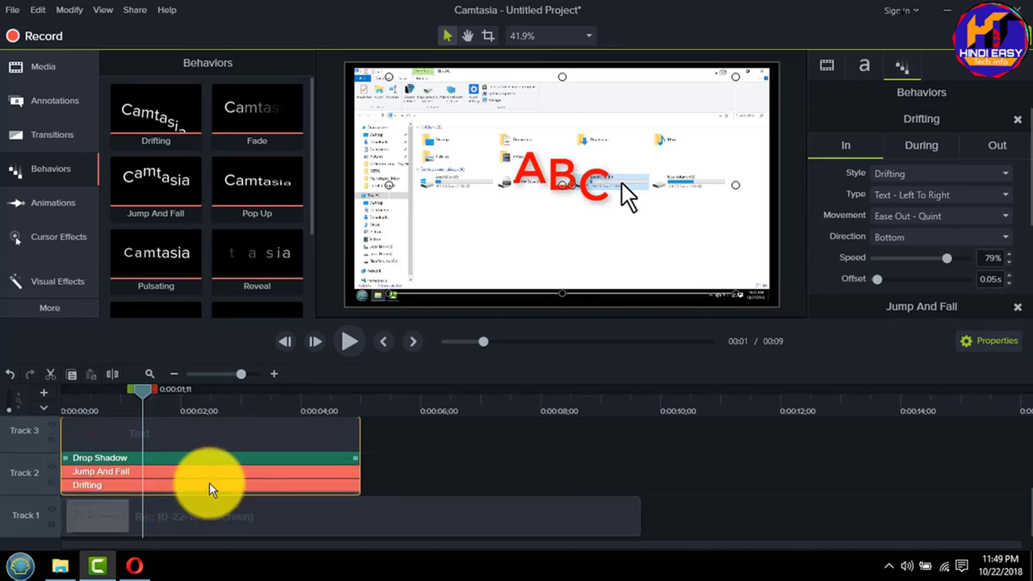
click(154, 486)
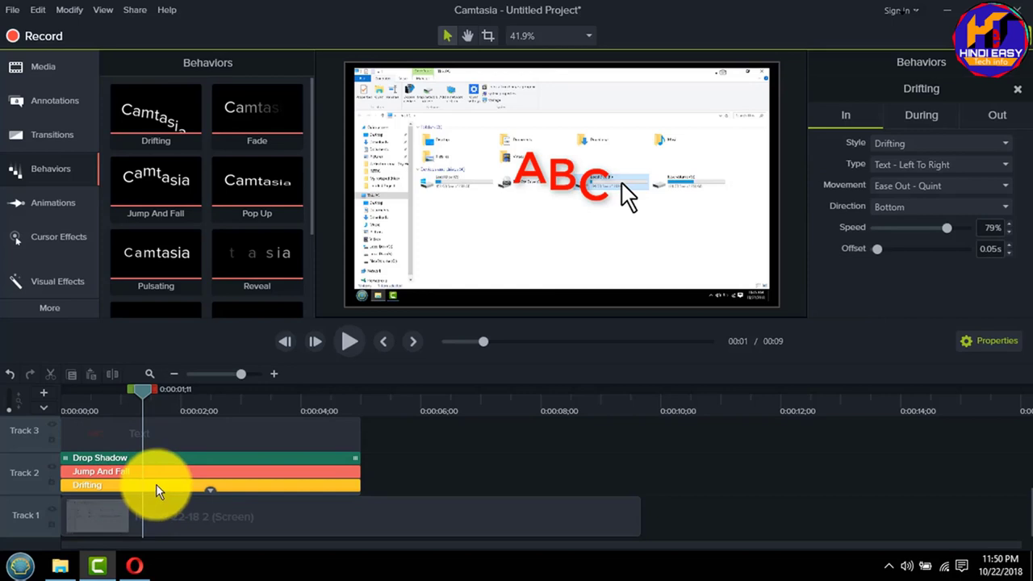
key(Delete)
click(156, 483)
key(Delete)
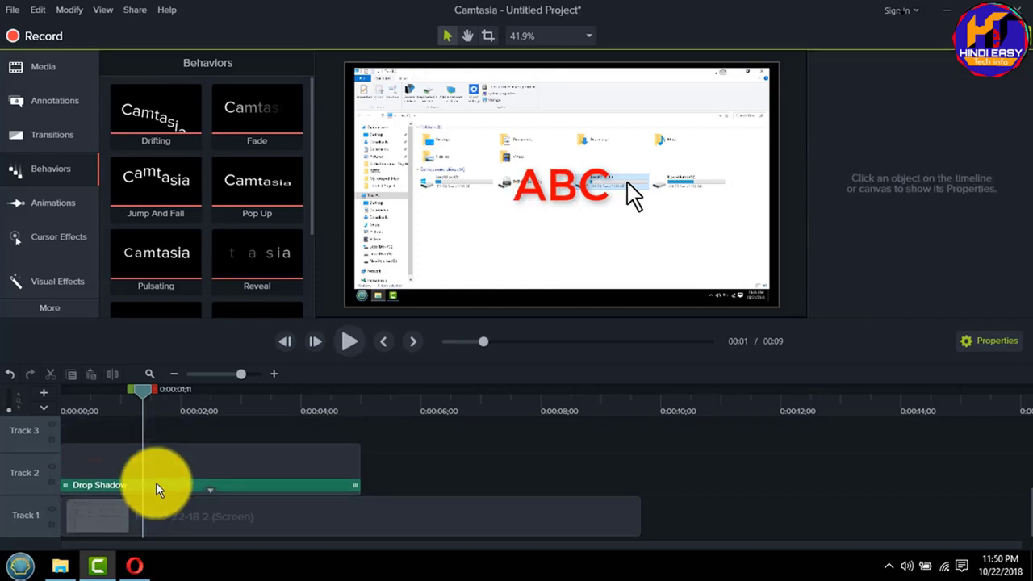
click(156, 483)
key(Delete)
Apply only the Jump And Fall behavior to the text callout and preview it from the start.
drag(167, 213, 131, 463)
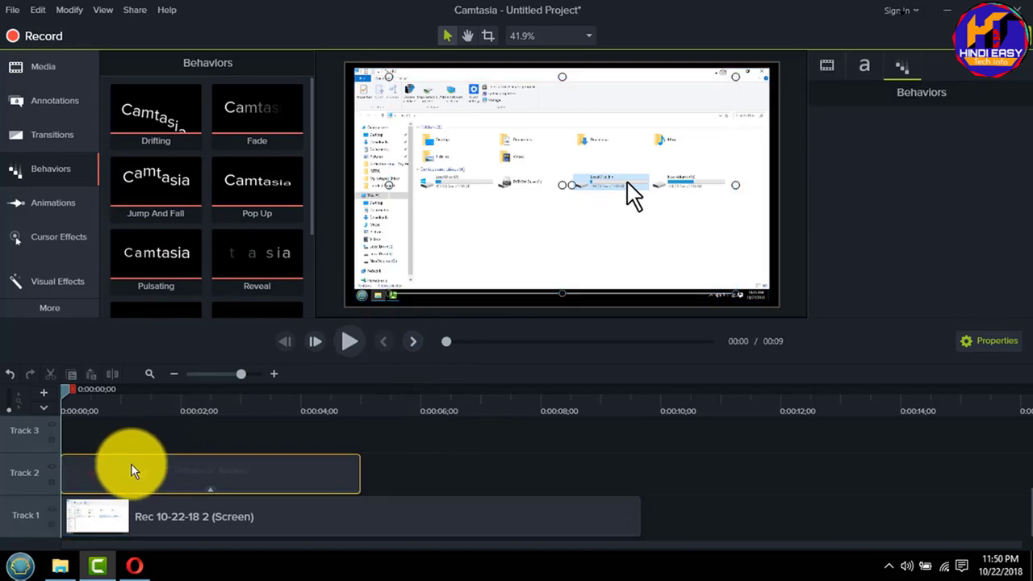
click(448, 459)
click(352, 348)
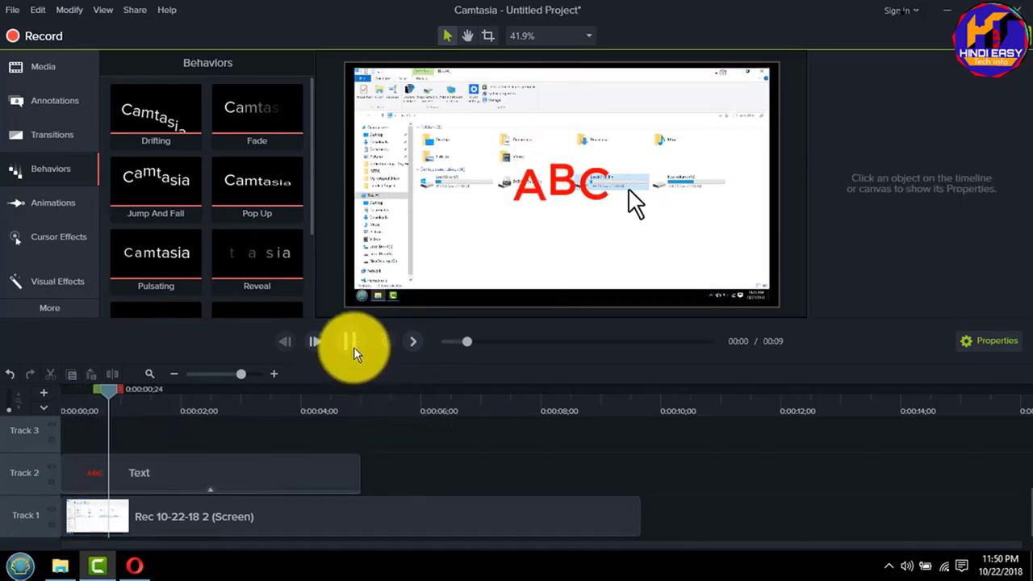
key(space)
Inspect the Jump And Fall behavior in the text callout's effects on the timeline and resume playback.
click(208, 491)
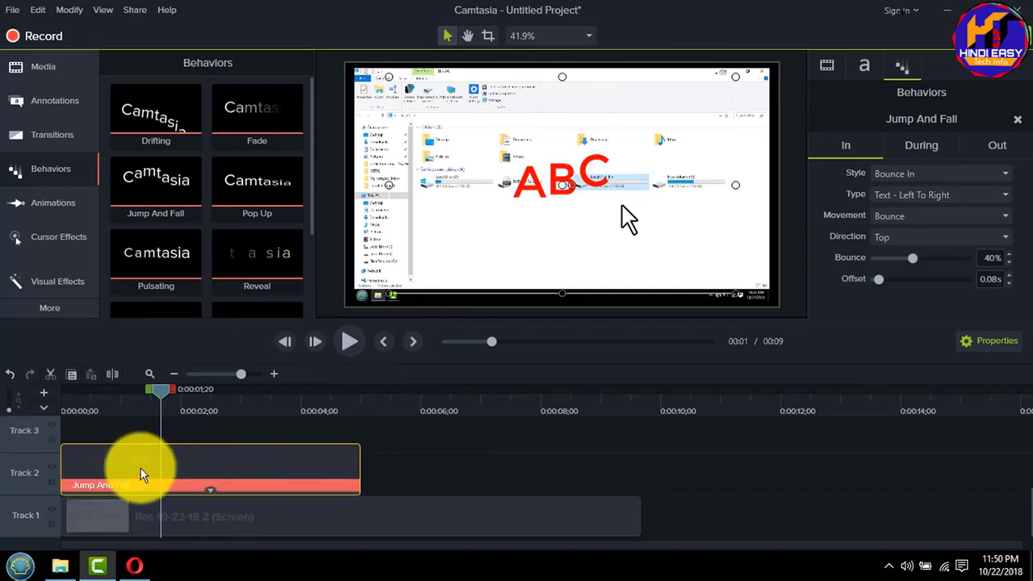
click(183, 486)
click(443, 479)
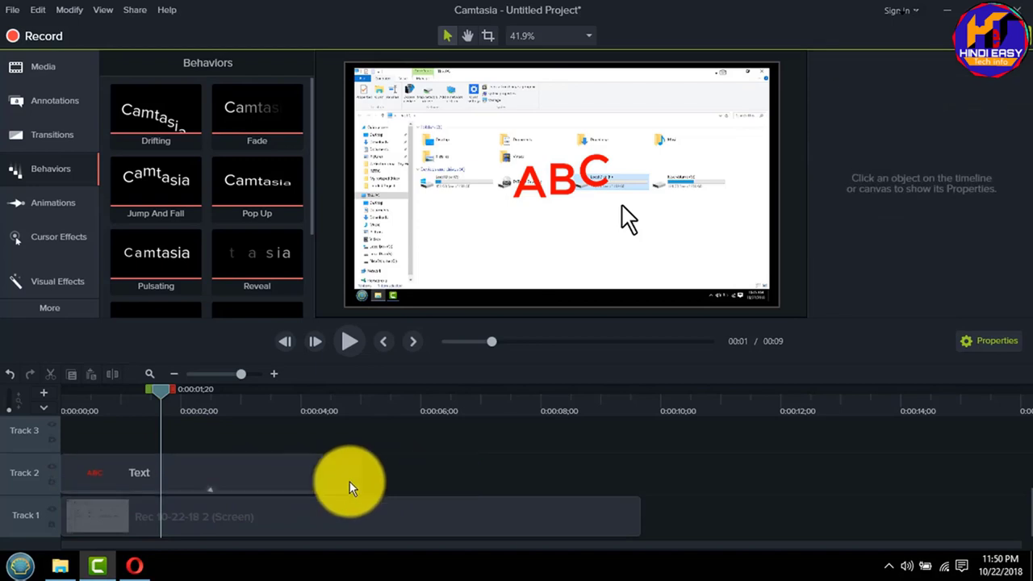
click(349, 341)
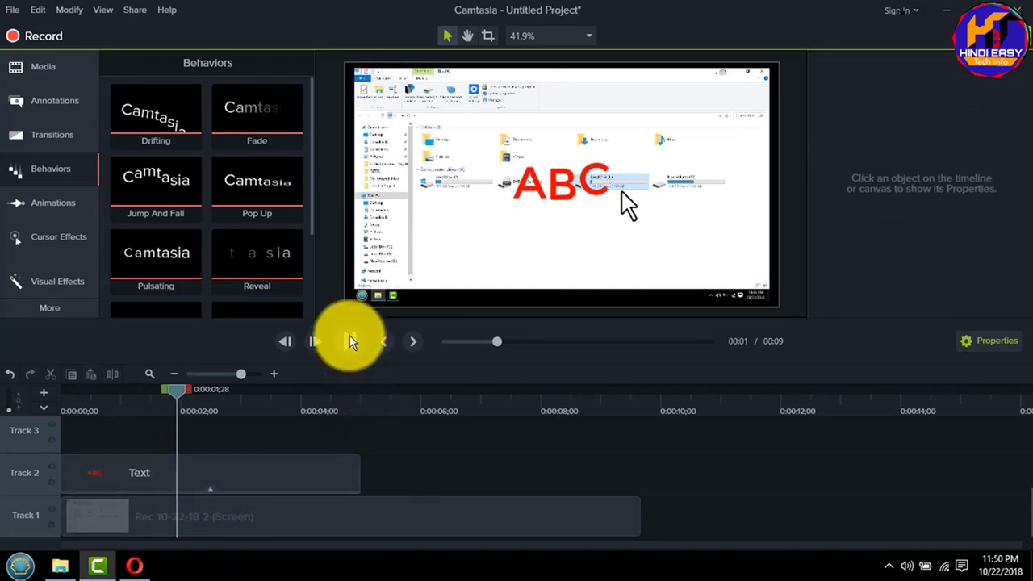
Scale the text callout on Track 2 to 224.8%, and try a Z rotation of it before resetting that rotation.
click(263, 482)
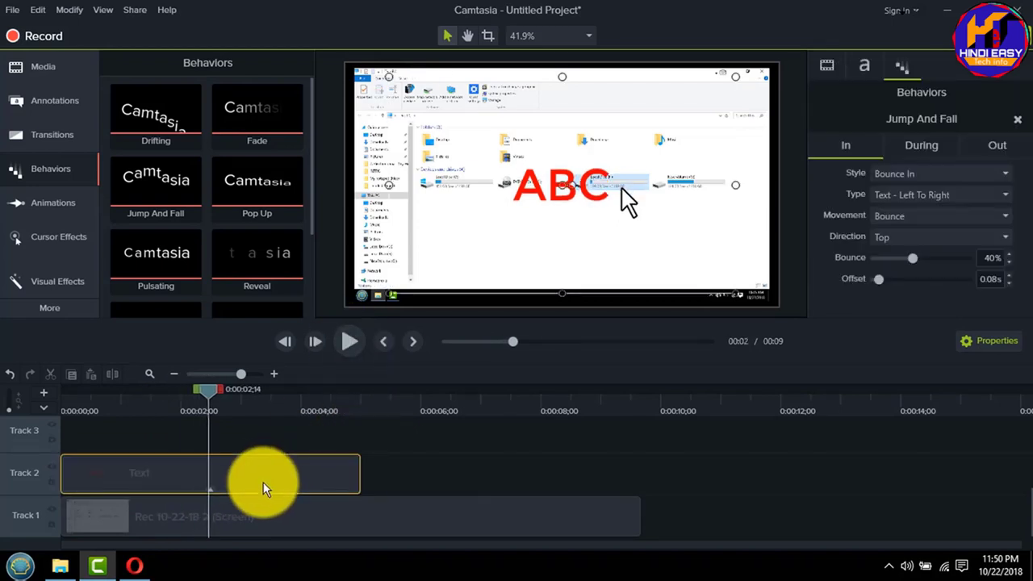
click(832, 66)
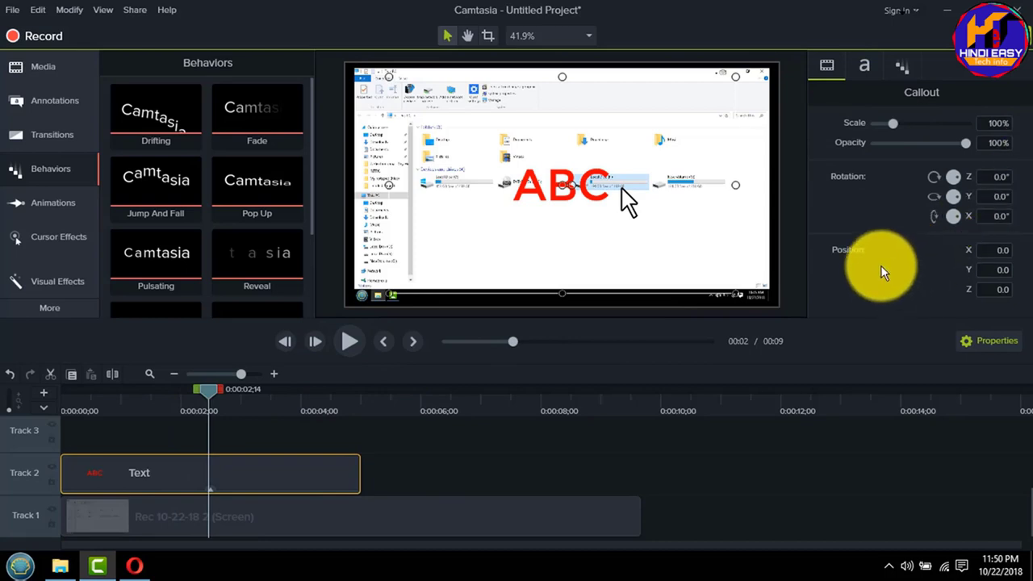
drag(892, 124, 956, 181)
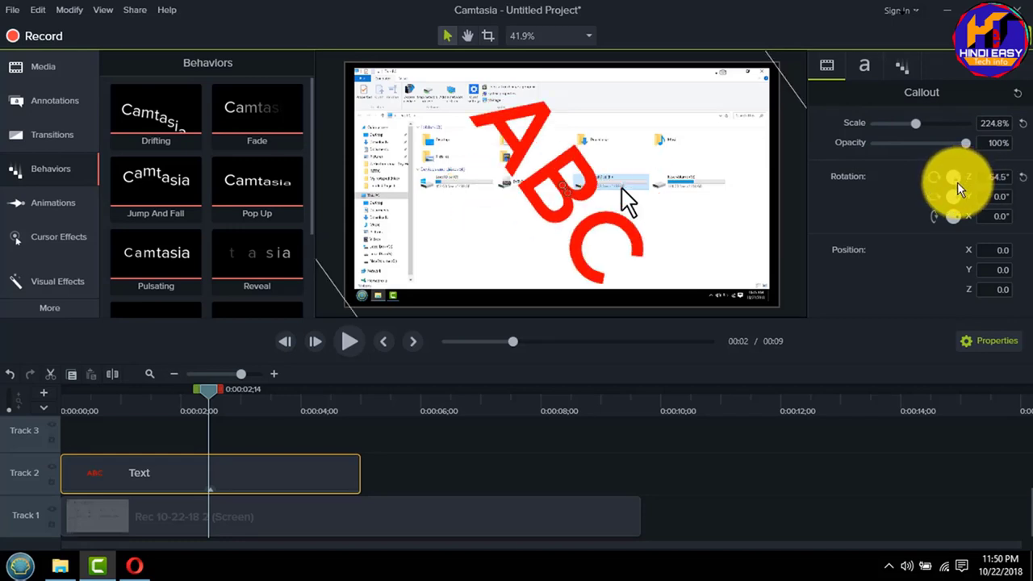
click(1021, 177)
click(975, 345)
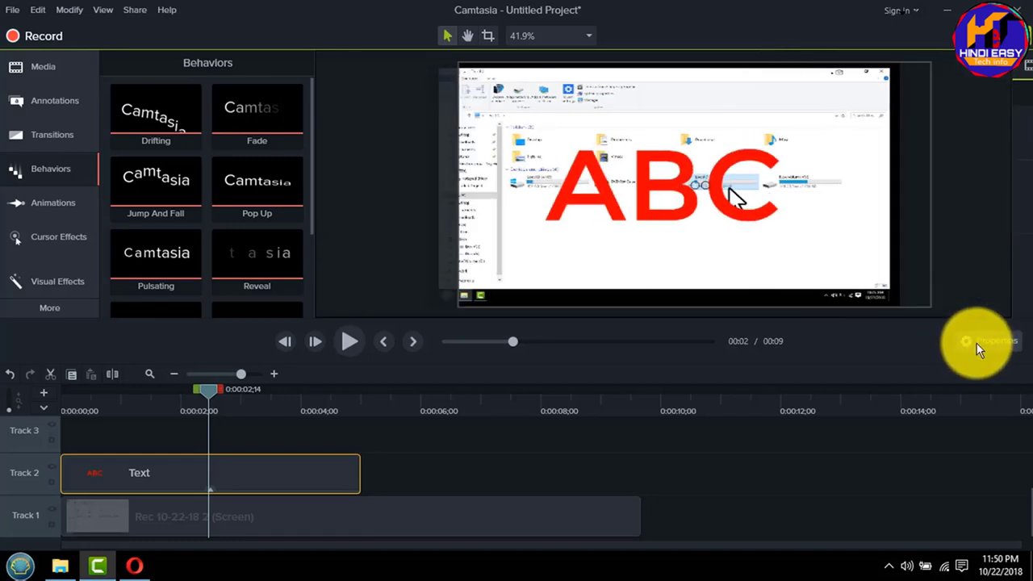
click(975, 345)
Show the text callout's Jump And Fall behavior settings and preview the enlarged callout from the start through its ending.
click(405, 455)
click(311, 476)
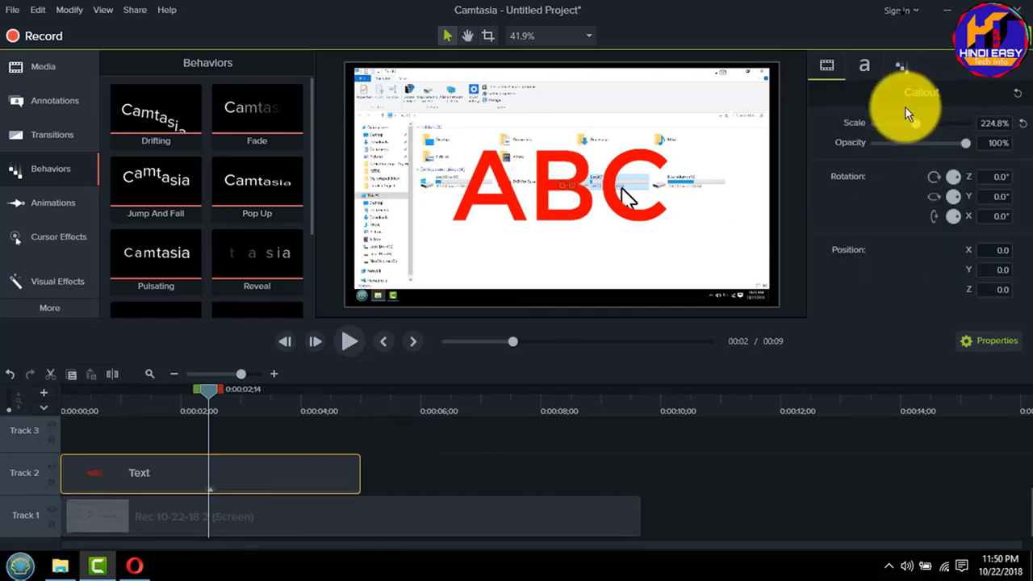
click(906, 68)
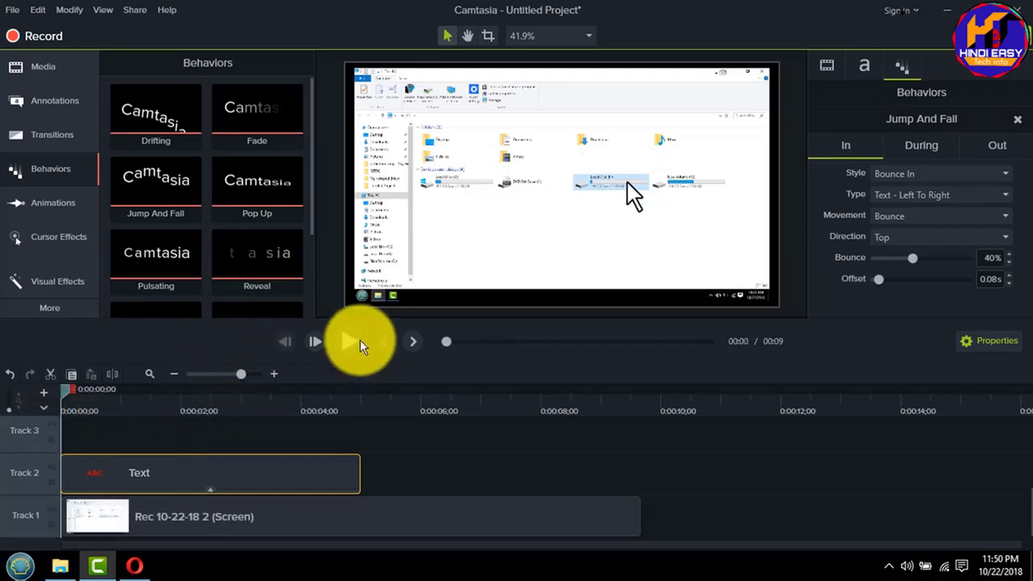
click(350, 341)
click(362, 400)
drag(362, 400, 322, 400)
click(411, 449)
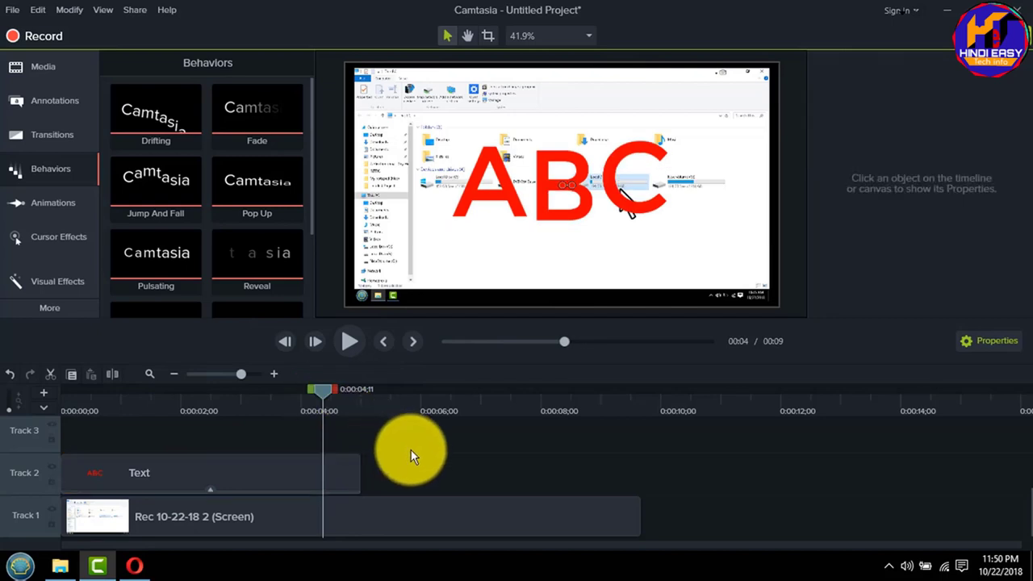
Set the Out style of the text callout's Jump And Fall behavior to None.
click(314, 468)
click(998, 146)
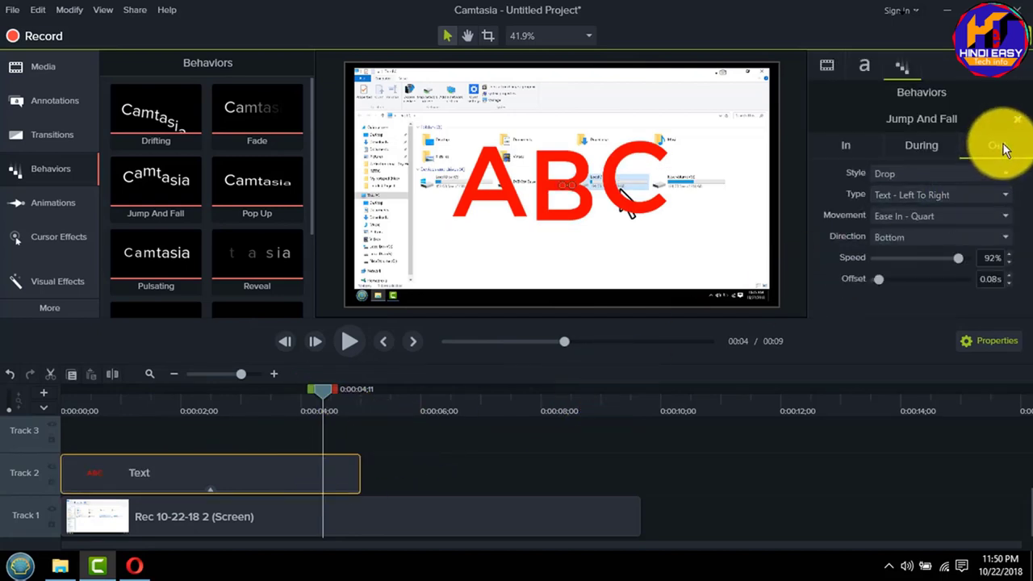
click(912, 173)
click(899, 261)
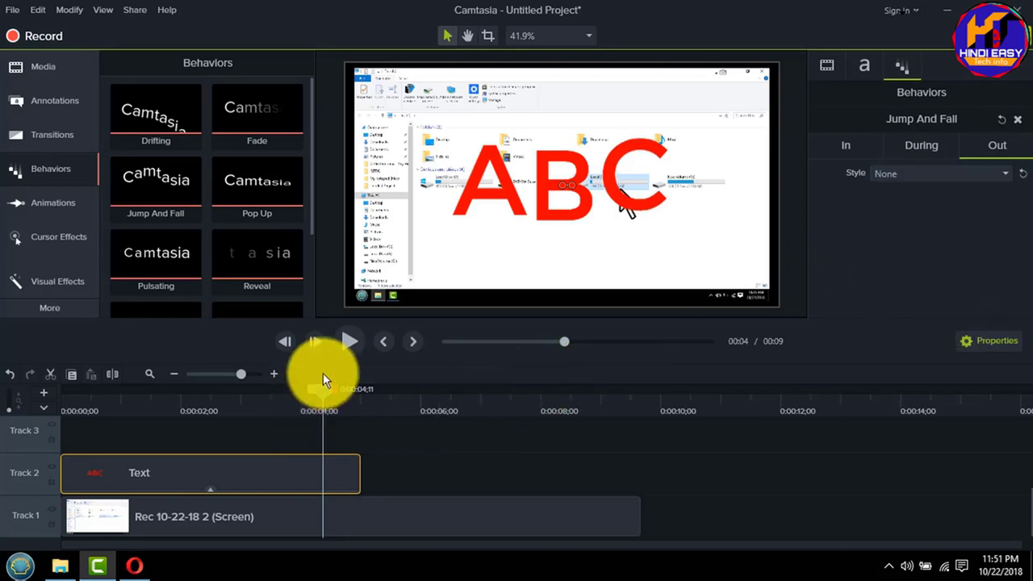
Replay the last part of the text callout to check its exit, and bring up the behavior's In settings.
click(342, 336)
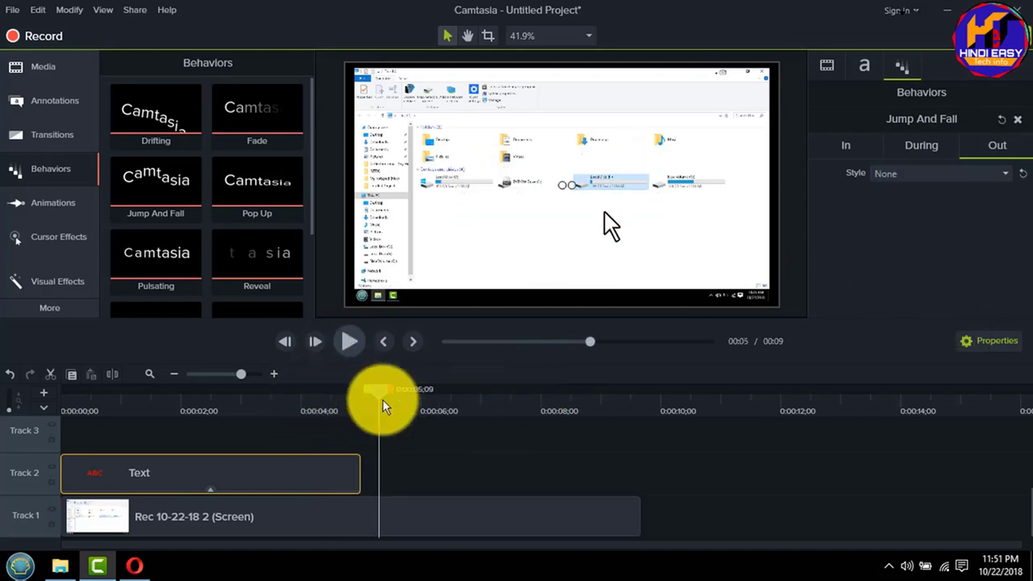
drag(379, 391, 328, 390)
click(347, 341)
click(347, 341)
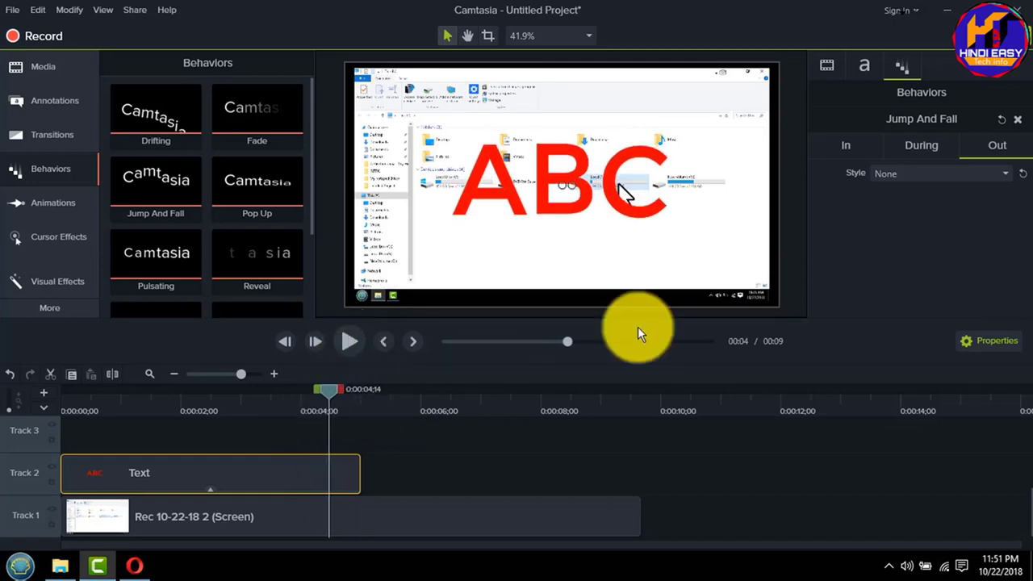
click(845, 148)
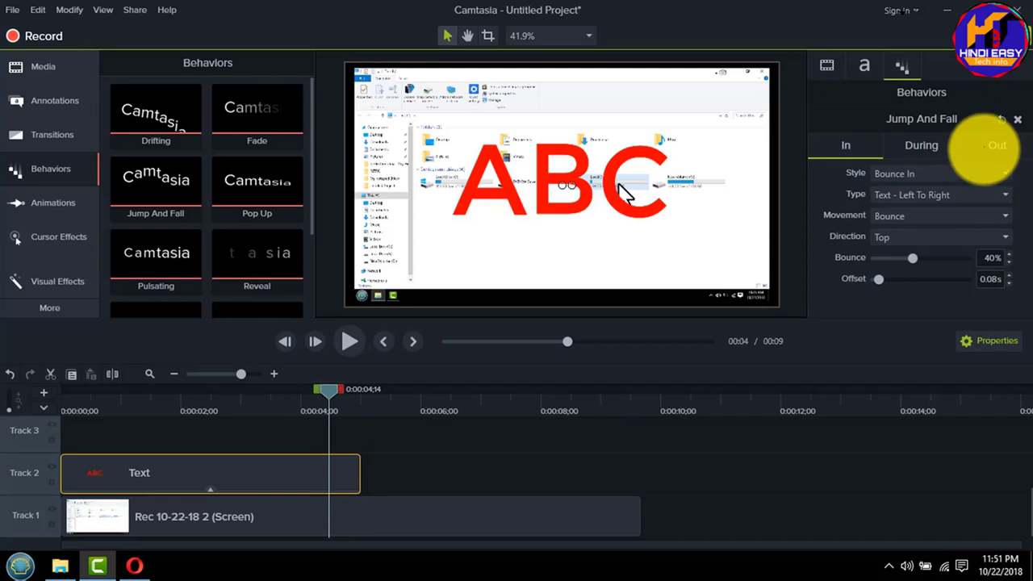
drag(973, 123, 1009, 167)
drag(886, 198, 815, 121)
drag(896, 121, 999, 200)
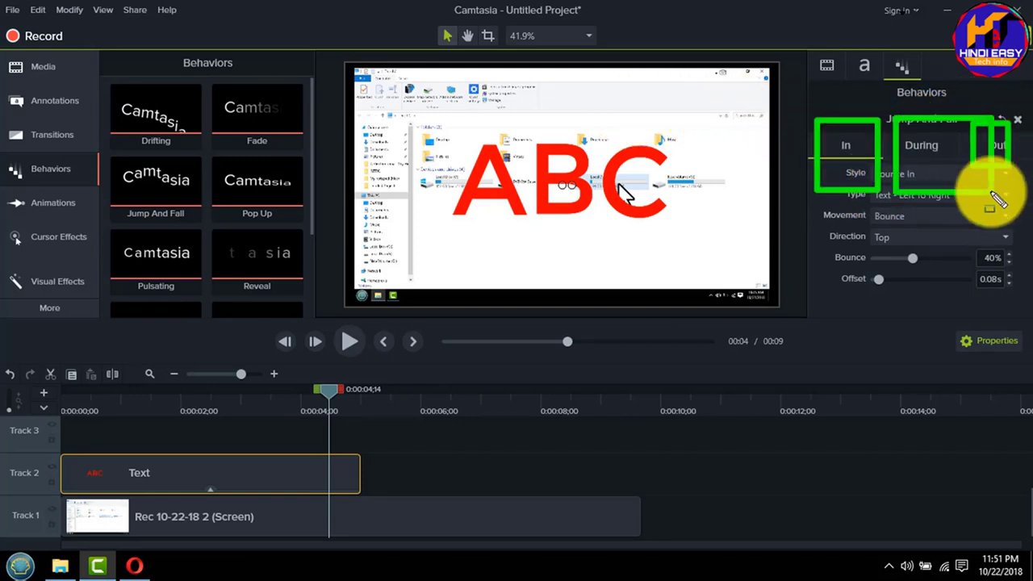
key(Escape)
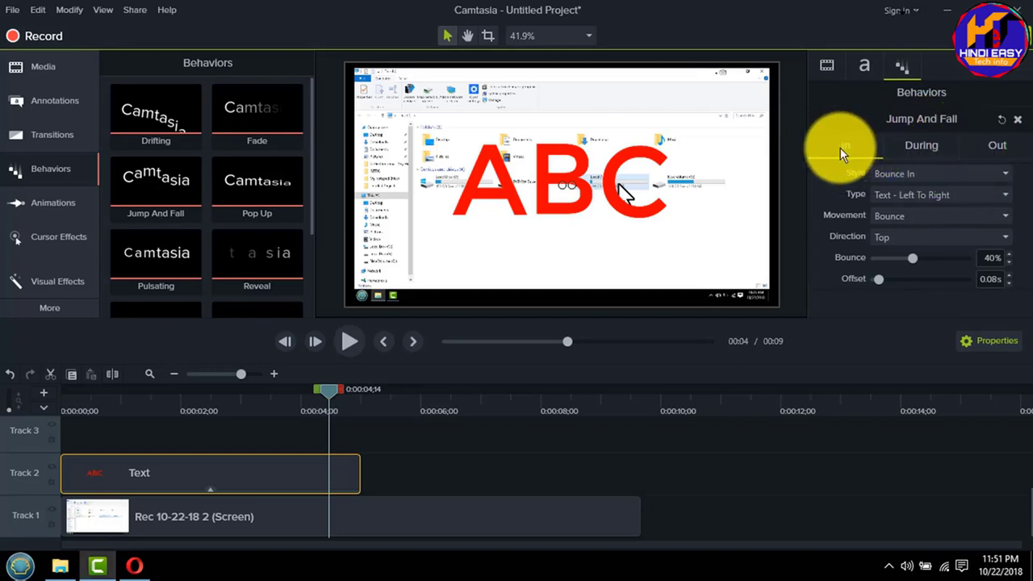
Set the In style of the text callout's behavior to Grow and preview it from the beginning.
click(927, 174)
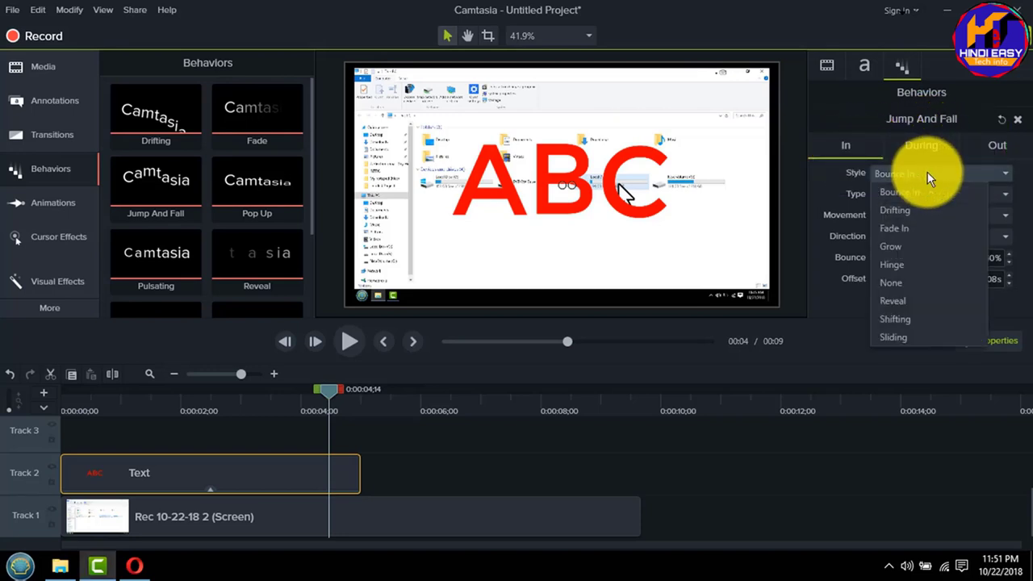
click(901, 246)
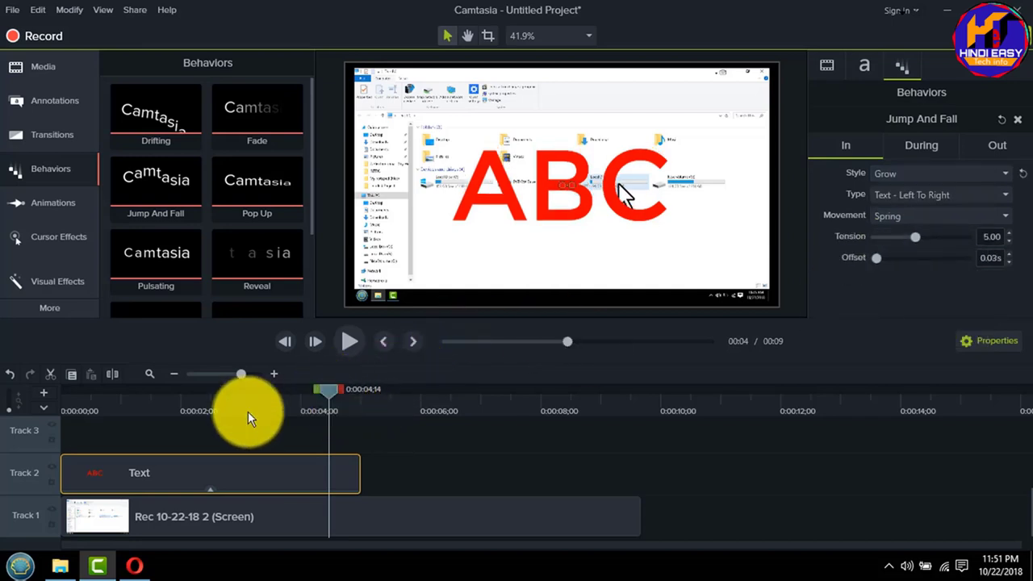
key(ctrl+Home)
click(346, 344)
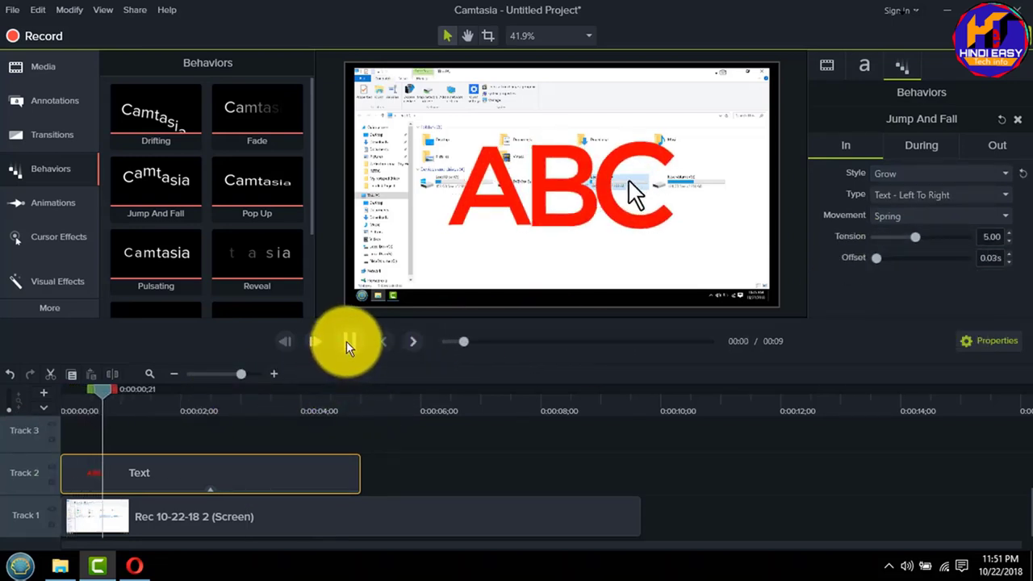
Set the type of the behavior's Grow entrance to Object, keeping the Grow style.
click(925, 168)
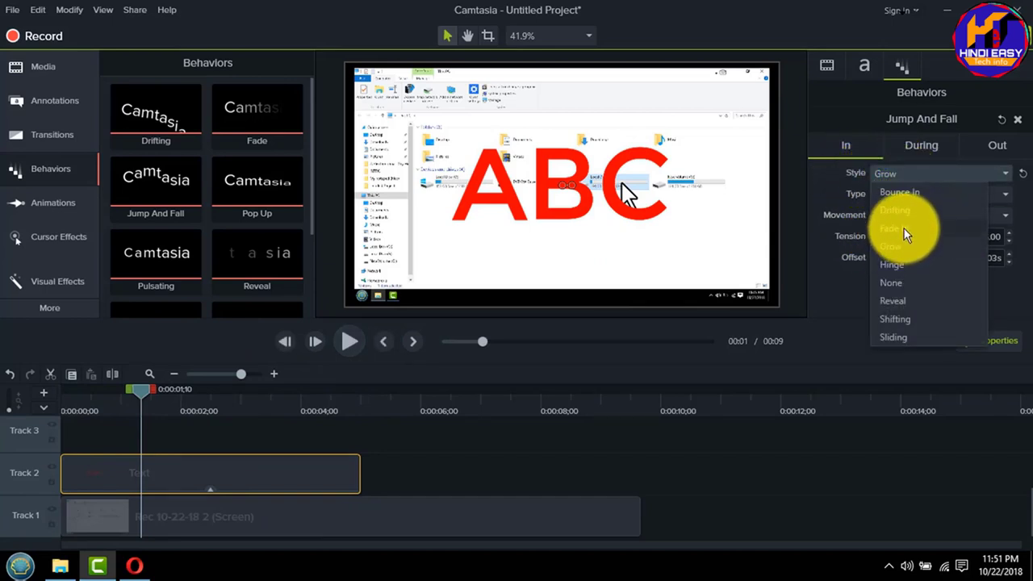
click(834, 187)
click(944, 195)
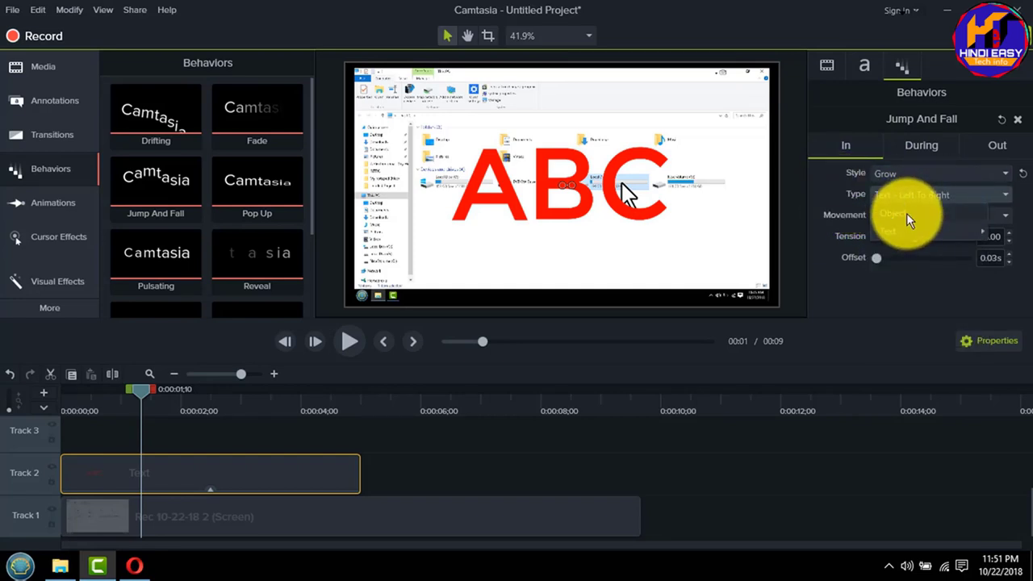
click(906, 213)
click(914, 194)
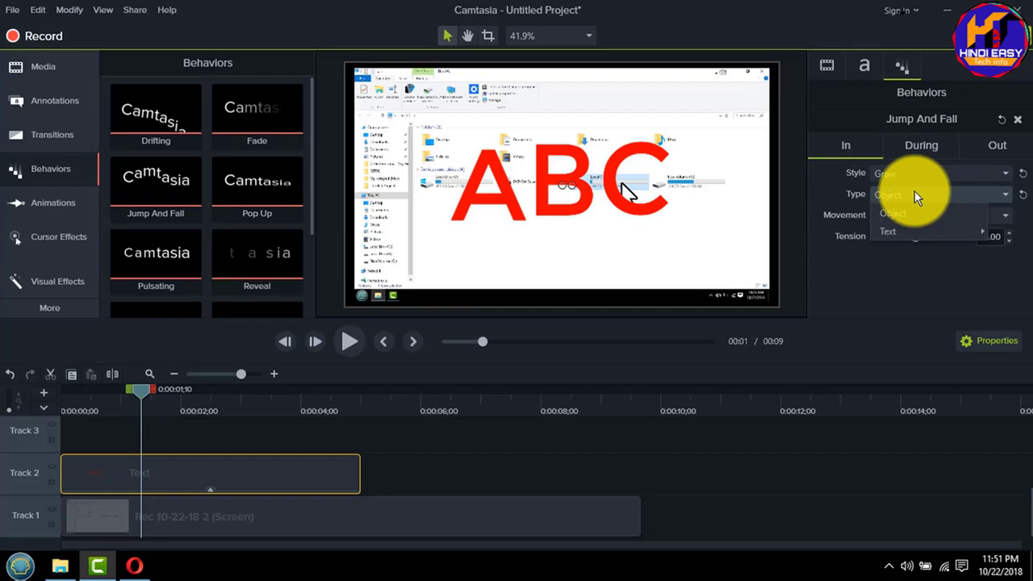
click(803, 200)
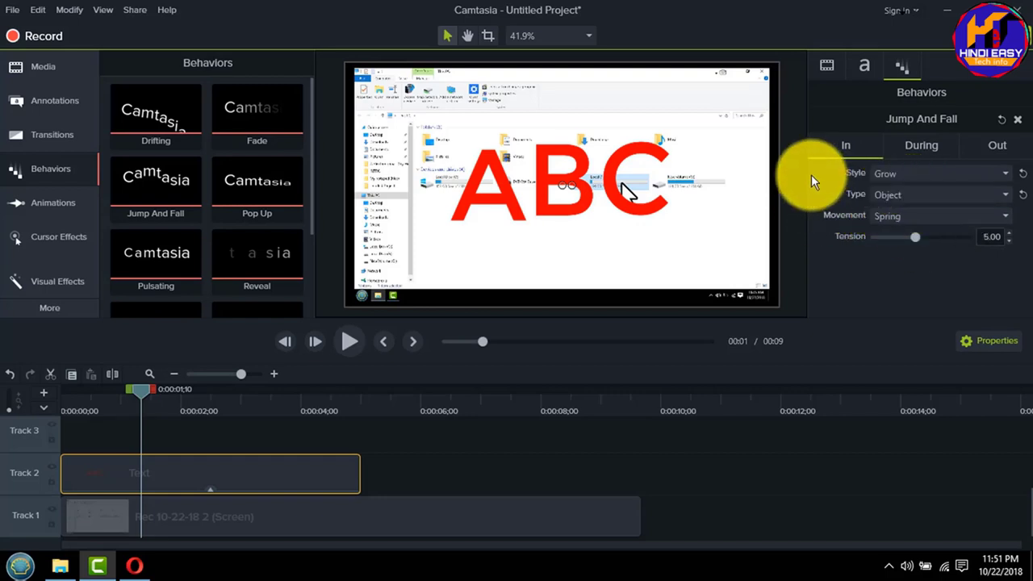
Deselect the text callout and play the timeline from the beginning to preview its entrance.
click(382, 461)
drag(151, 396, 7, 409)
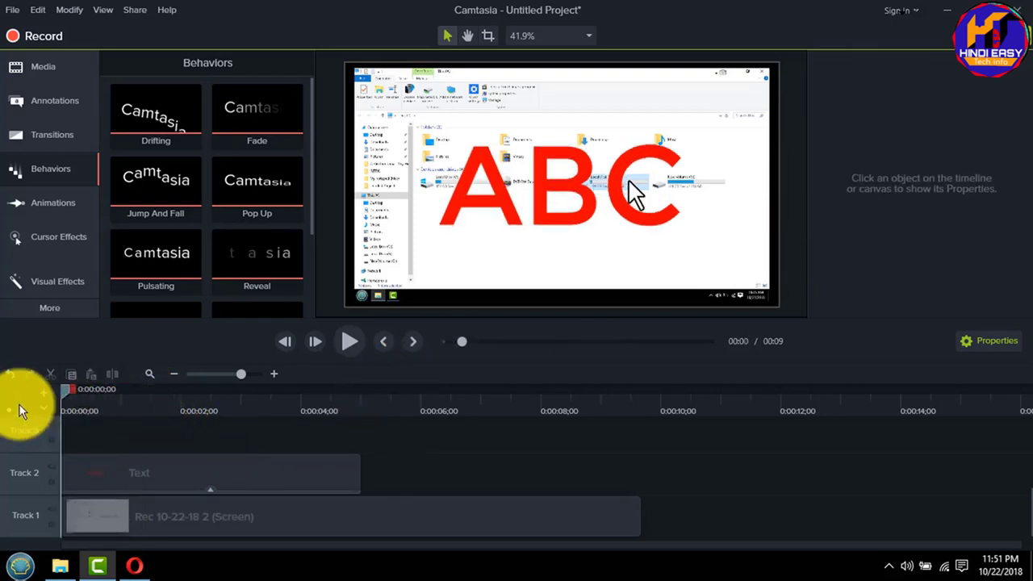
click(348, 342)
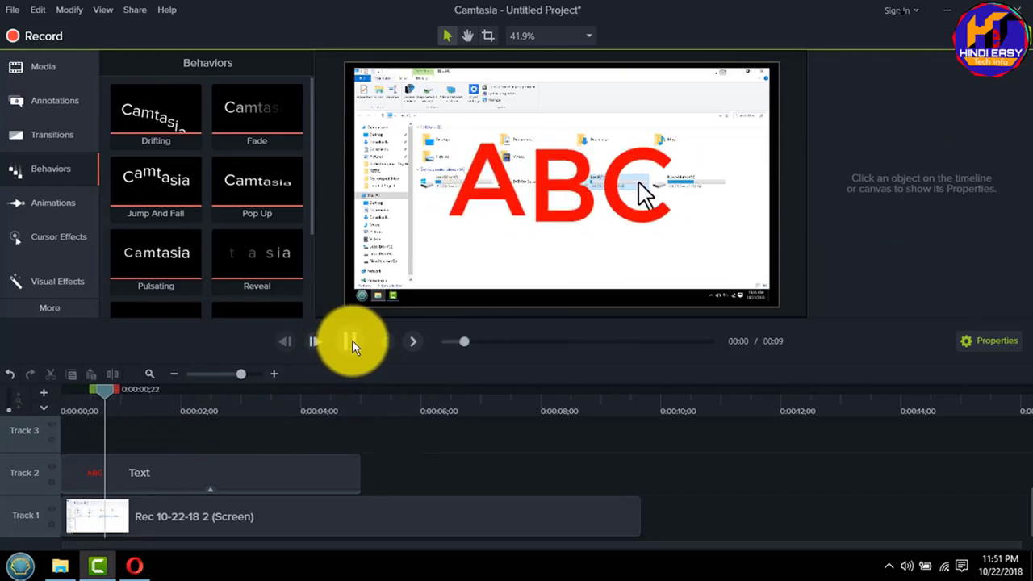
Set the Out style of the text callout's behavior to Shrink.
click(259, 464)
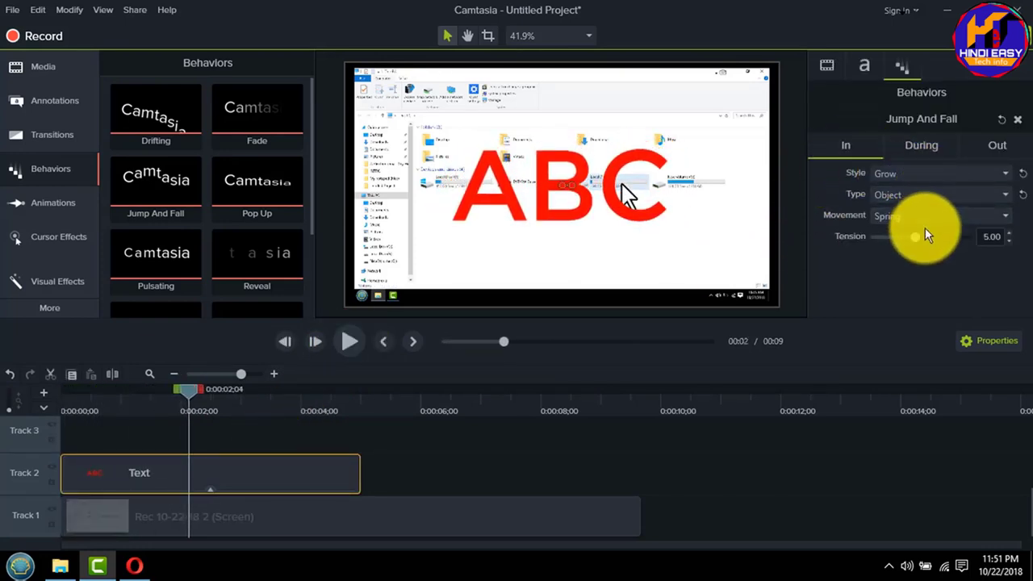
click(999, 145)
click(947, 179)
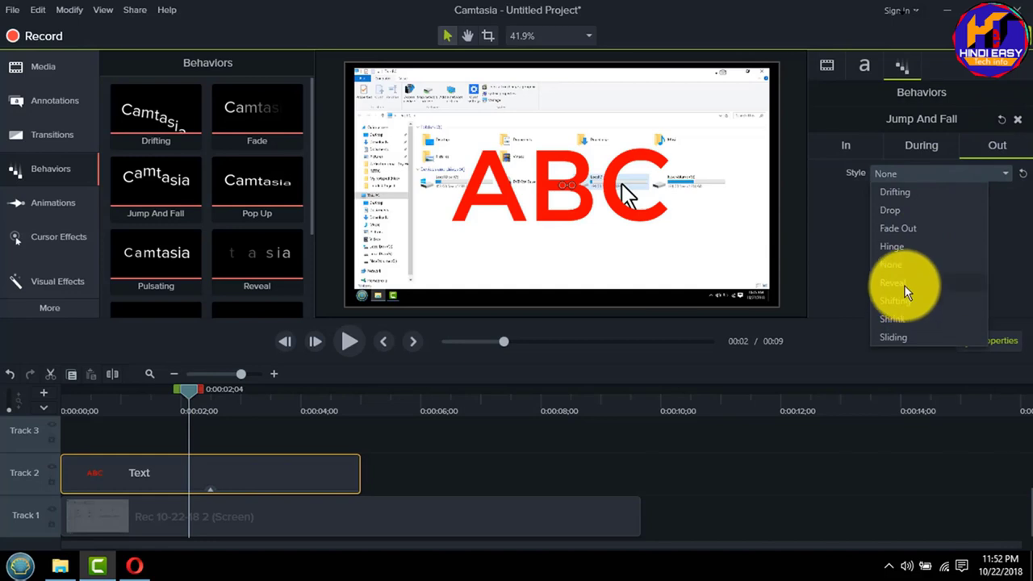
click(907, 320)
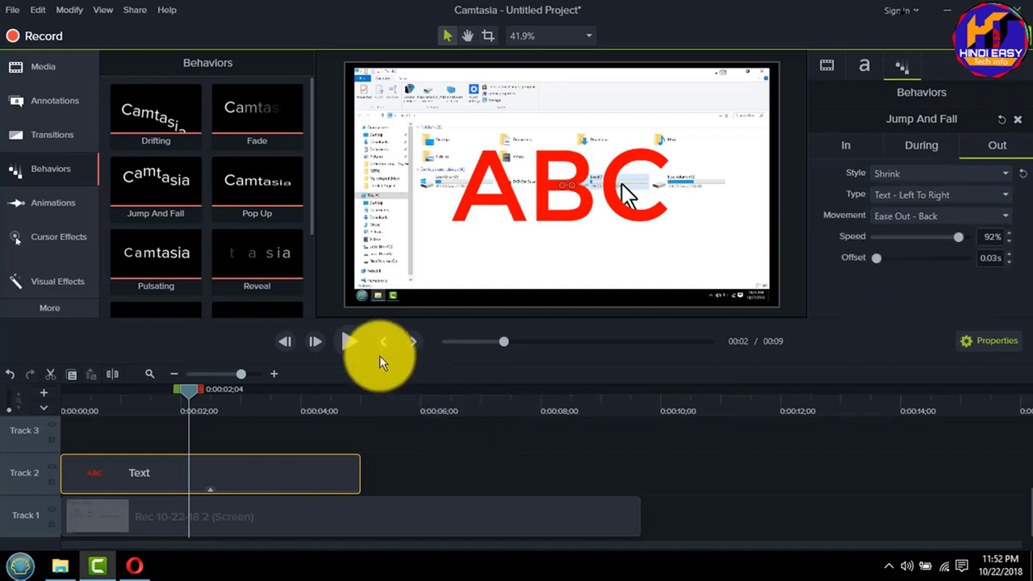
Play through the end of the text callout to check its exit, and return the playhead to just before 4 seconds.
click(344, 348)
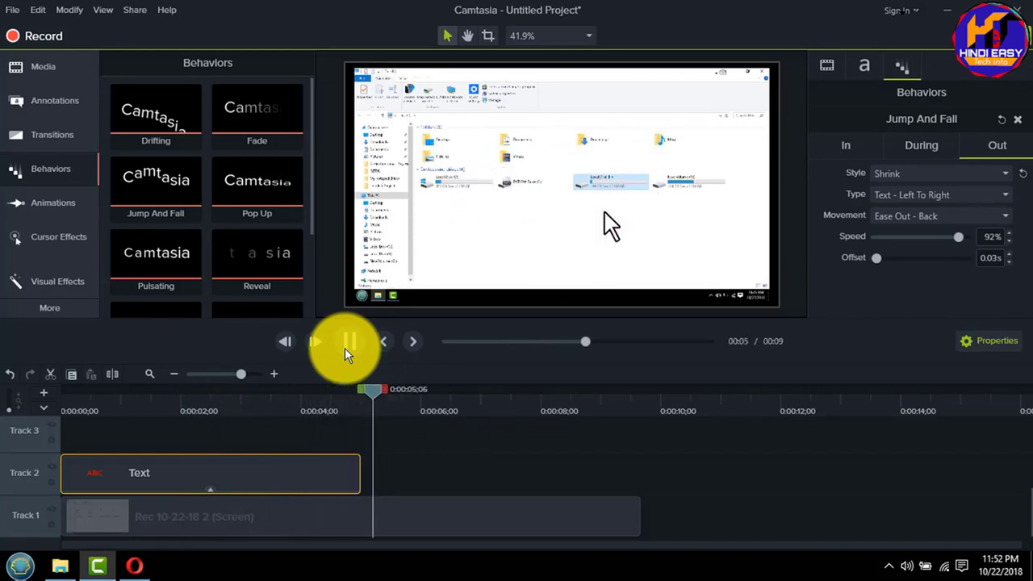
click(396, 395)
click(299, 396)
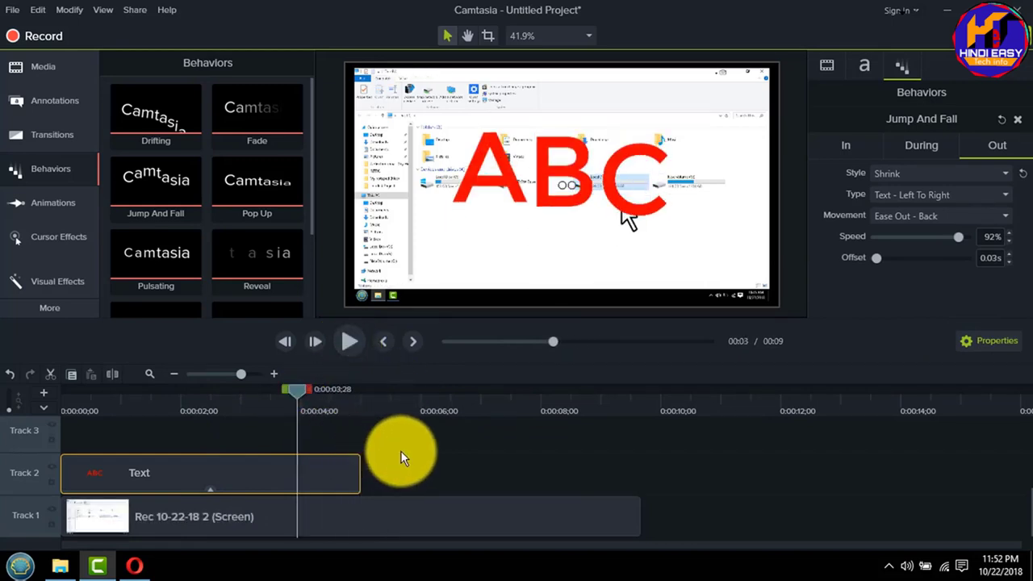
click(400, 452)
Set the delay in the During settings of the text callout's behavior to 3.83 s.
click(323, 476)
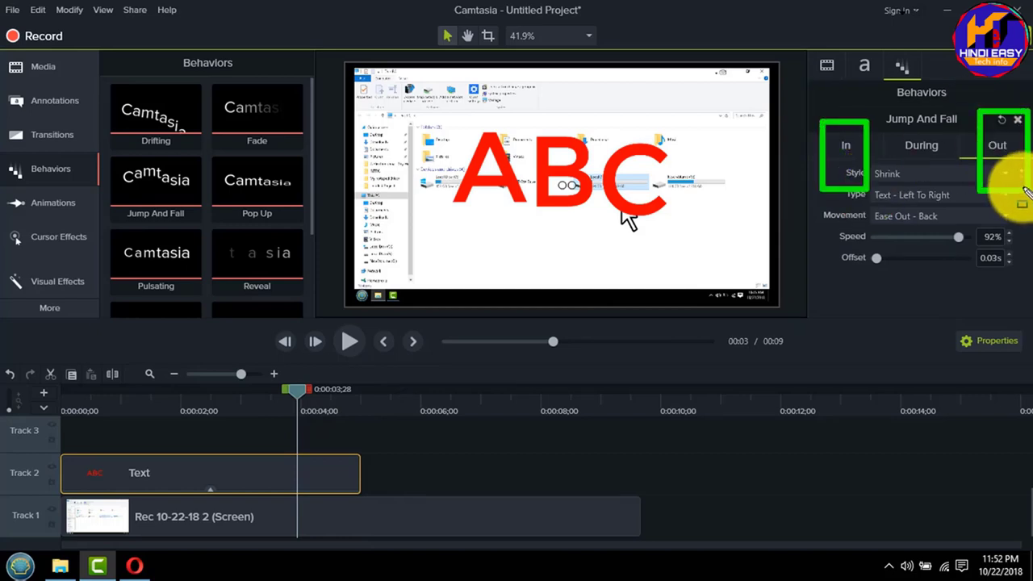
click(921, 144)
scroll(918, 274, down, 1)
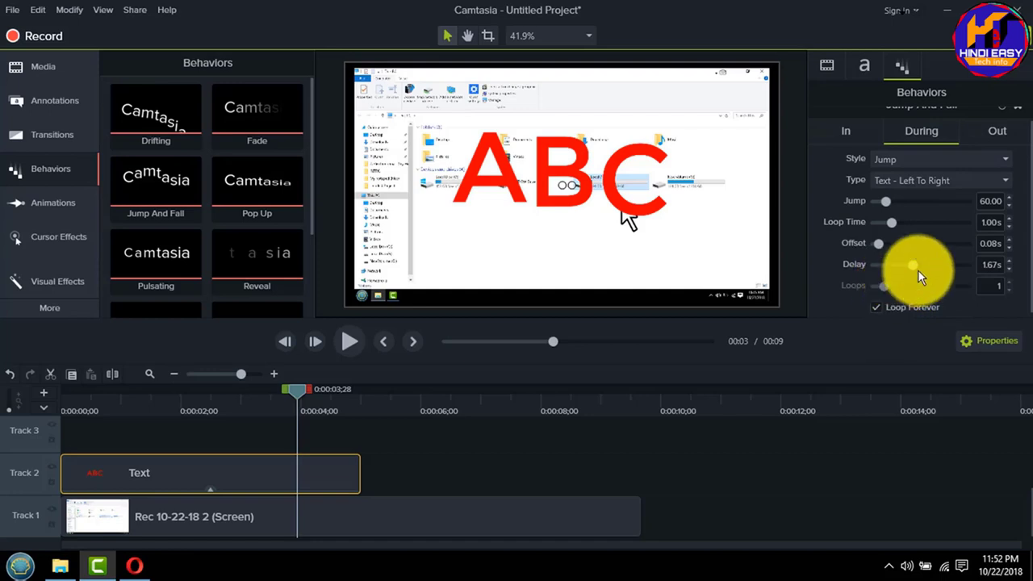
drag(917, 264, 961, 264)
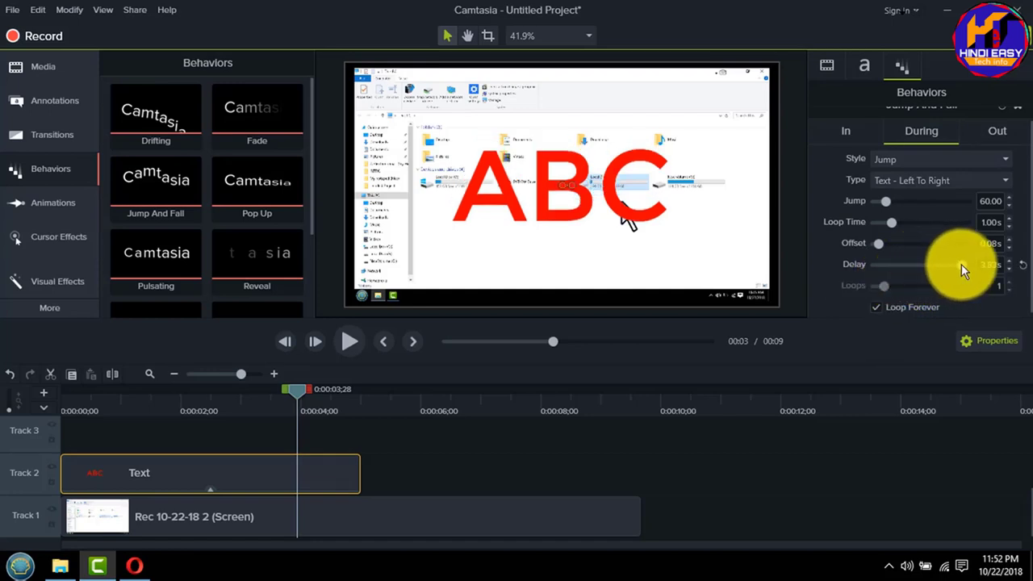
scroll(901, 186, up, 1)
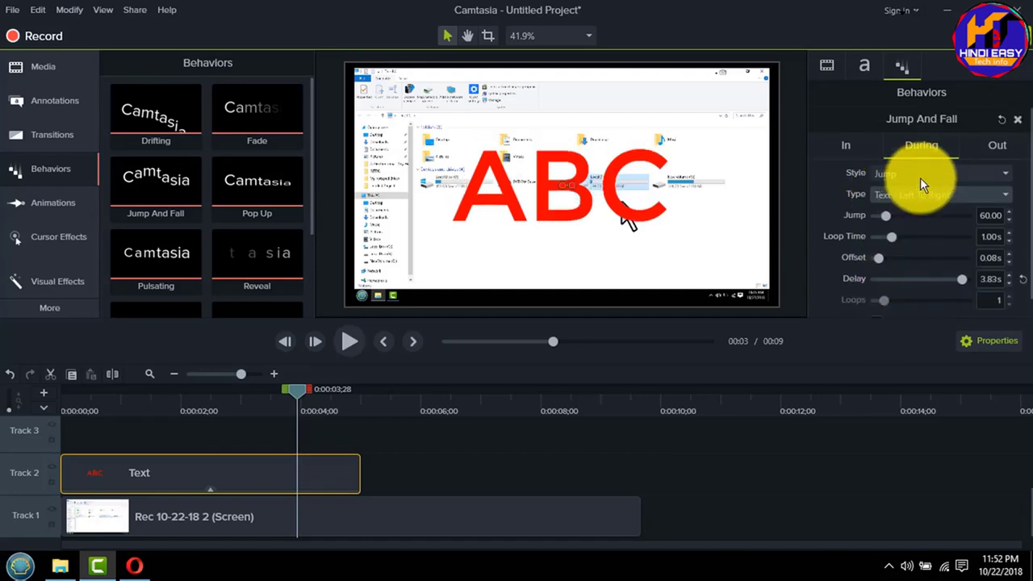
Set the During style of the text callout's behavior to Pop Up and preview it from the beginning.
click(920, 175)
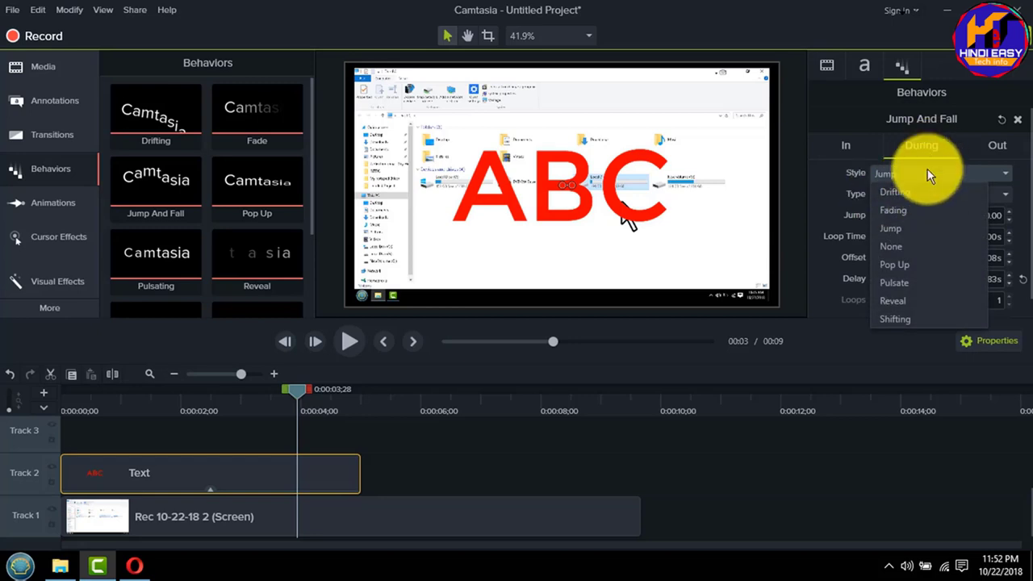
click(907, 263)
drag(302, 395, 11, 392)
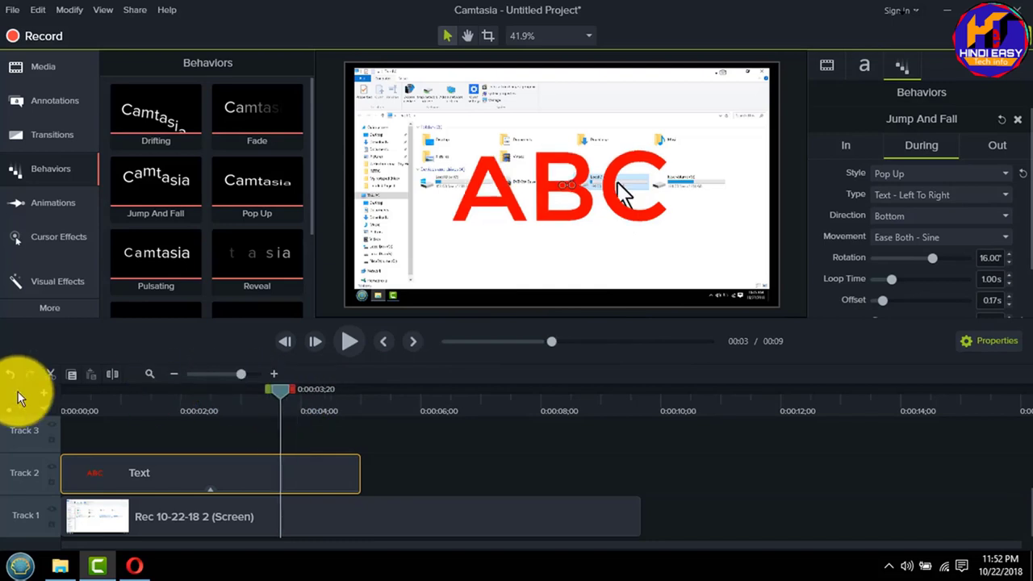
click(351, 340)
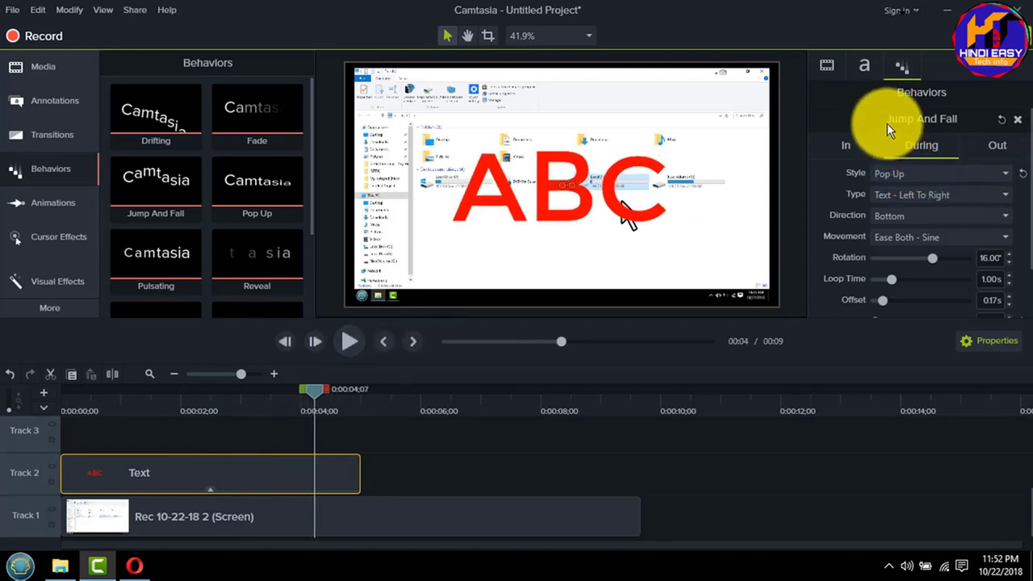
drag(801, 121, 862, 199)
drag(978, 117, 1032, 200)
drag(769, 93, 878, 236)
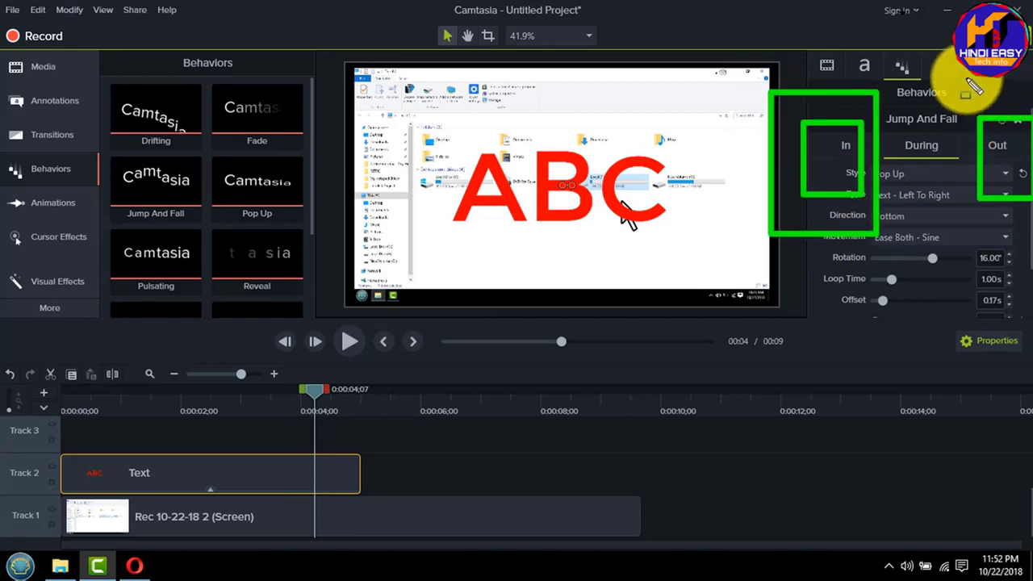
drag(965, 78, 1031, 279)
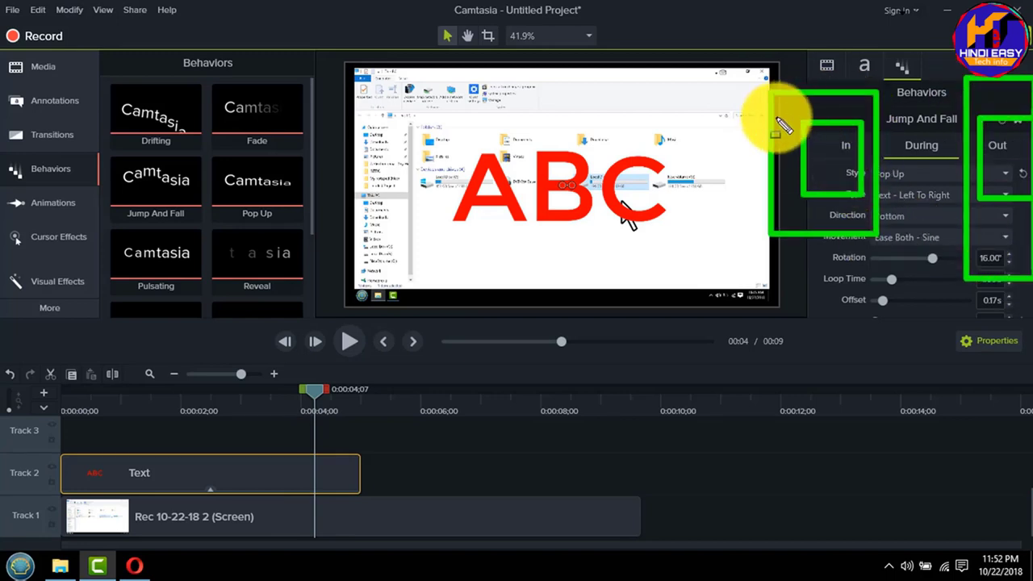
drag(672, 122, 1023, 185)
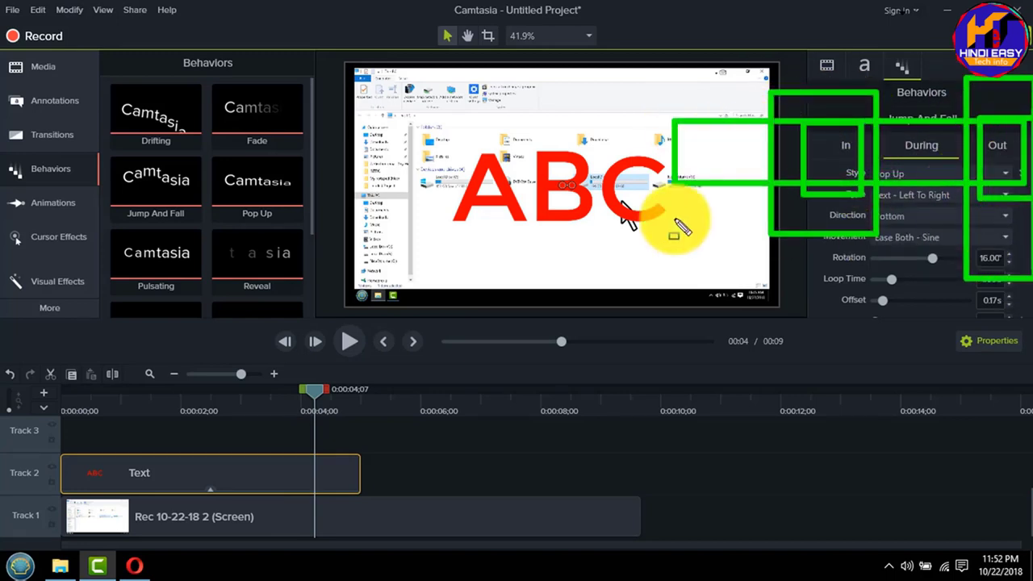
drag(367, 162, 674, 237)
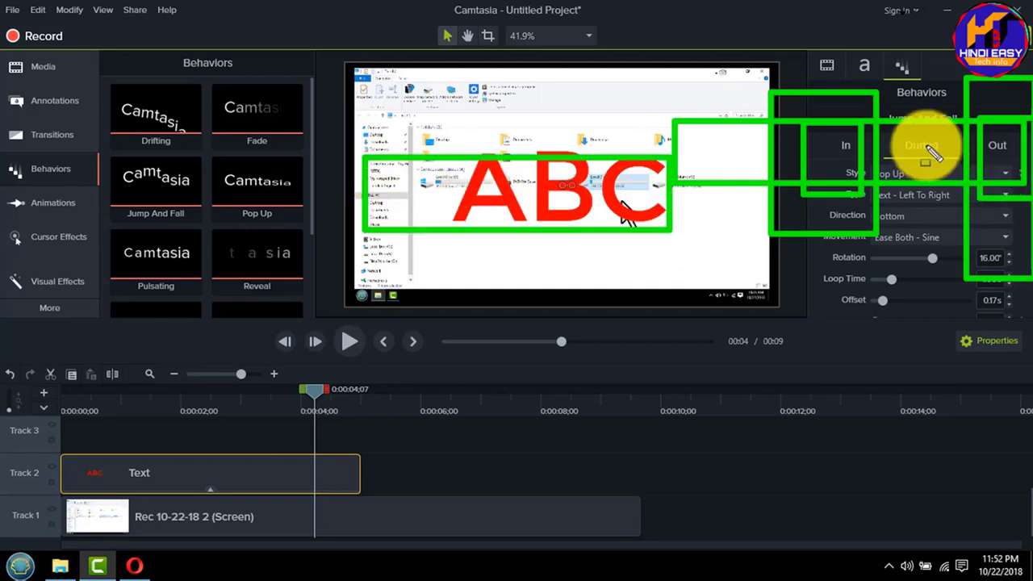
mouse_move(909, 331)
mouse_down()
mouse_move(922, 484)
mouse_move(941, 512)
mouse_move(923, 502)
mouse_up()
key(Escape)
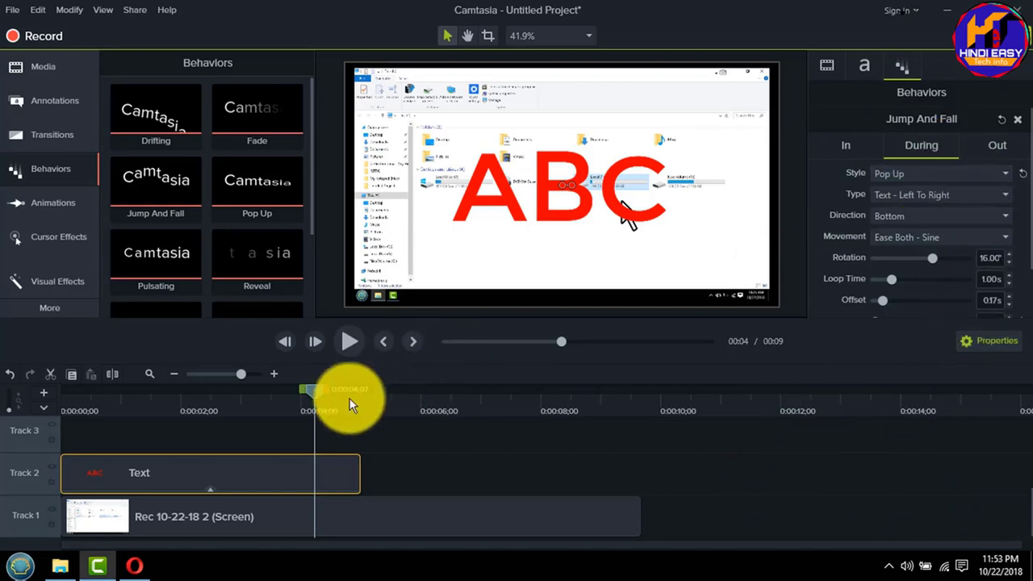
Extend the text callout on Track 2 to the end of the screen recording and preview it from the beginning.
drag(359, 466, 634, 488)
key(ctrl+Home)
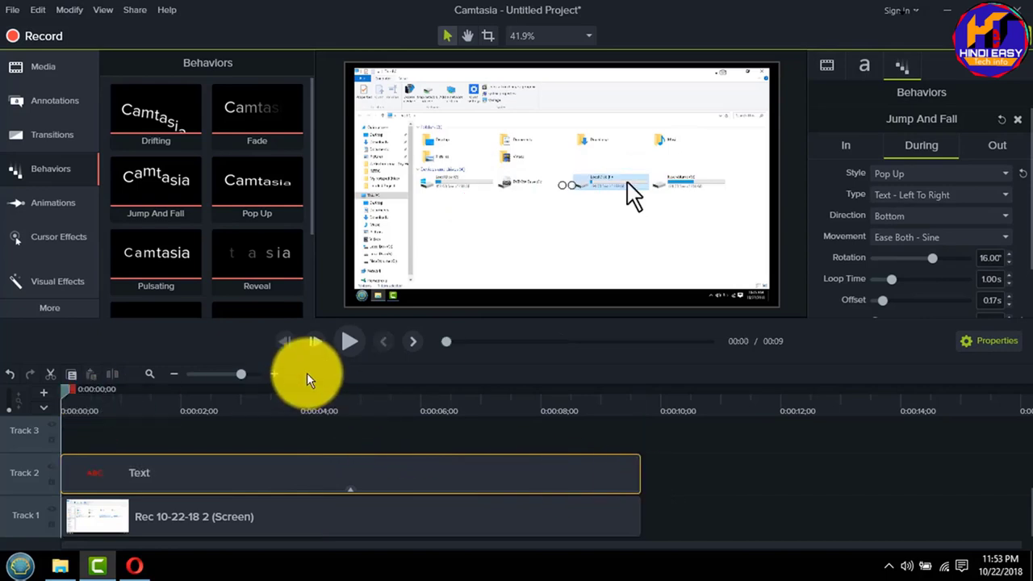
click(347, 344)
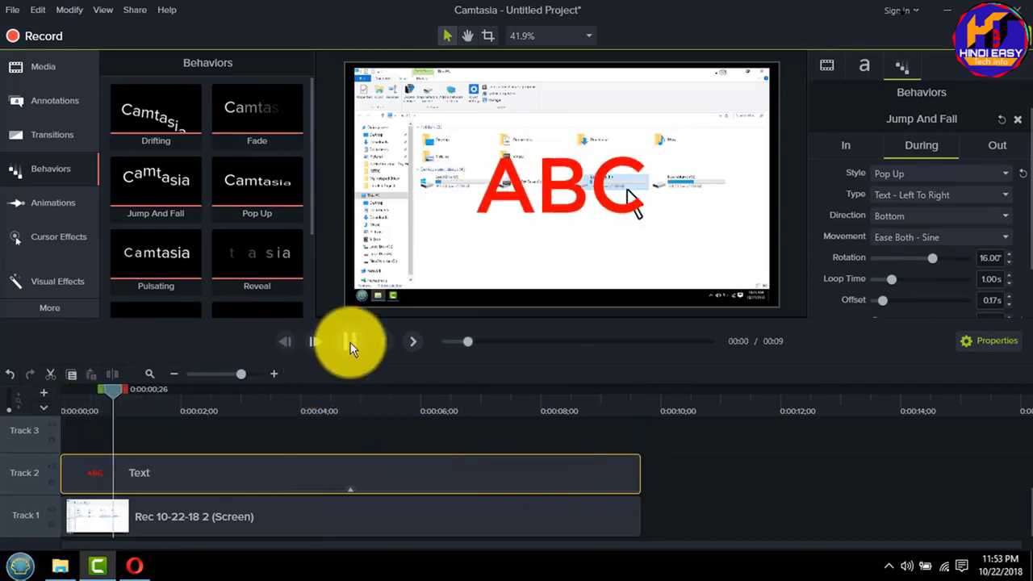
Show the In settings of the text callout's behavior and play the animation on to about 3 seconds.
click(846, 147)
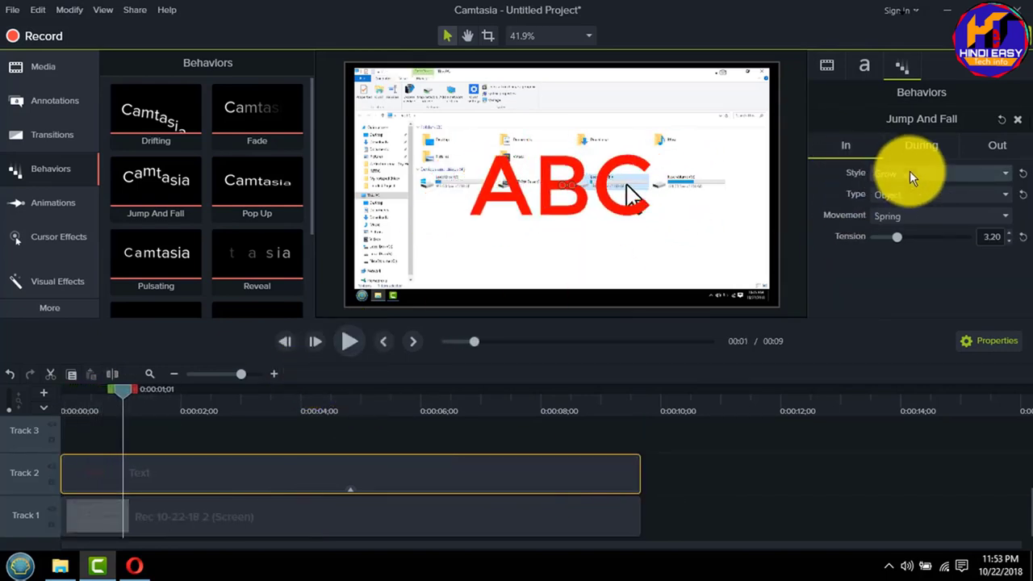
click(726, 471)
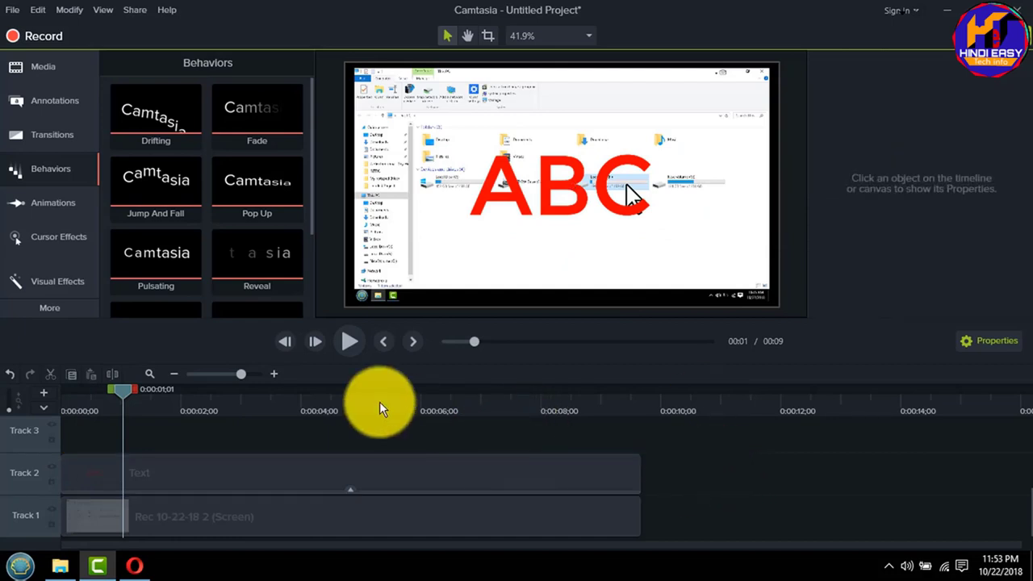
click(329, 480)
click(344, 349)
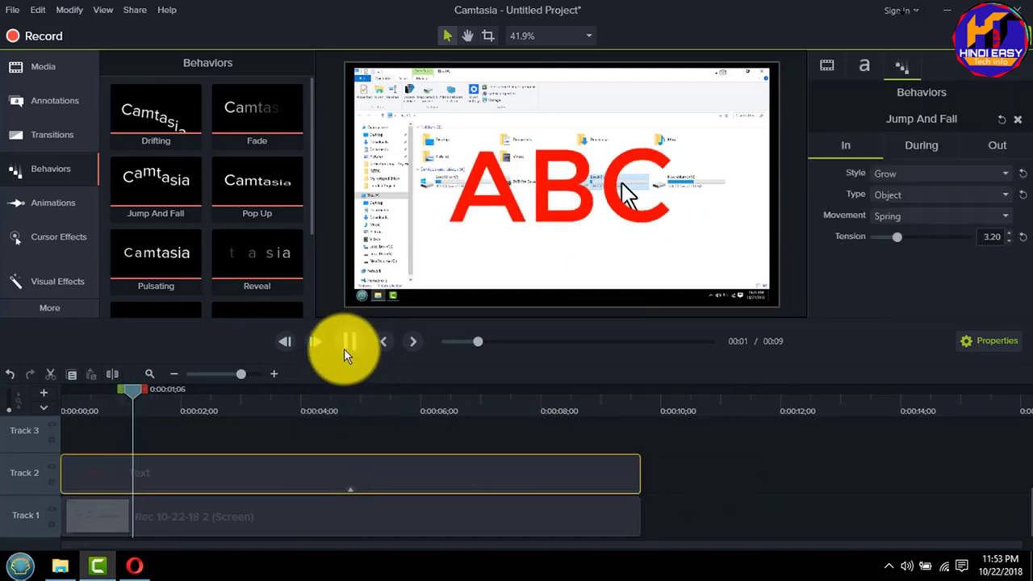
key(space)
click(343, 346)
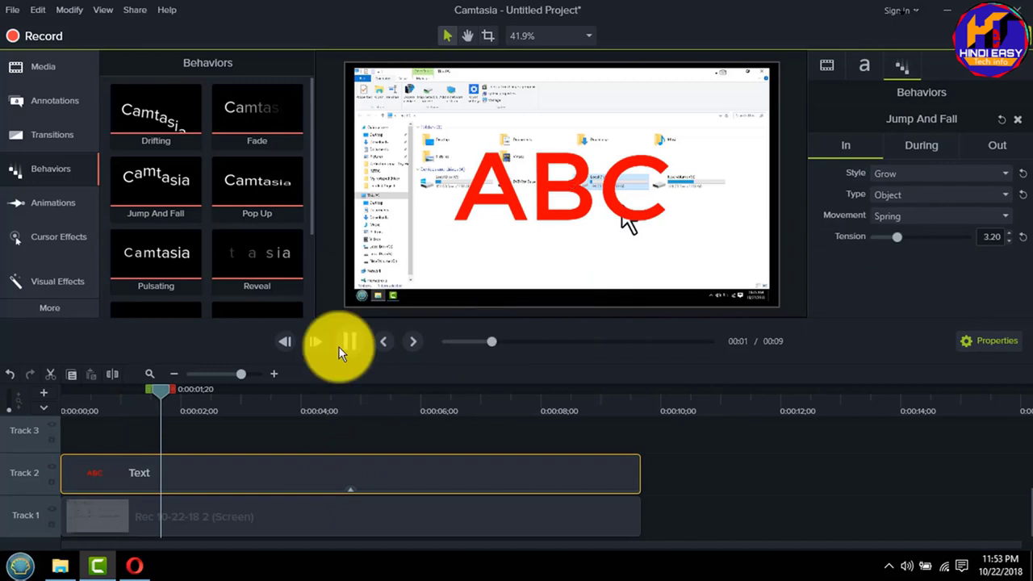
click(337, 348)
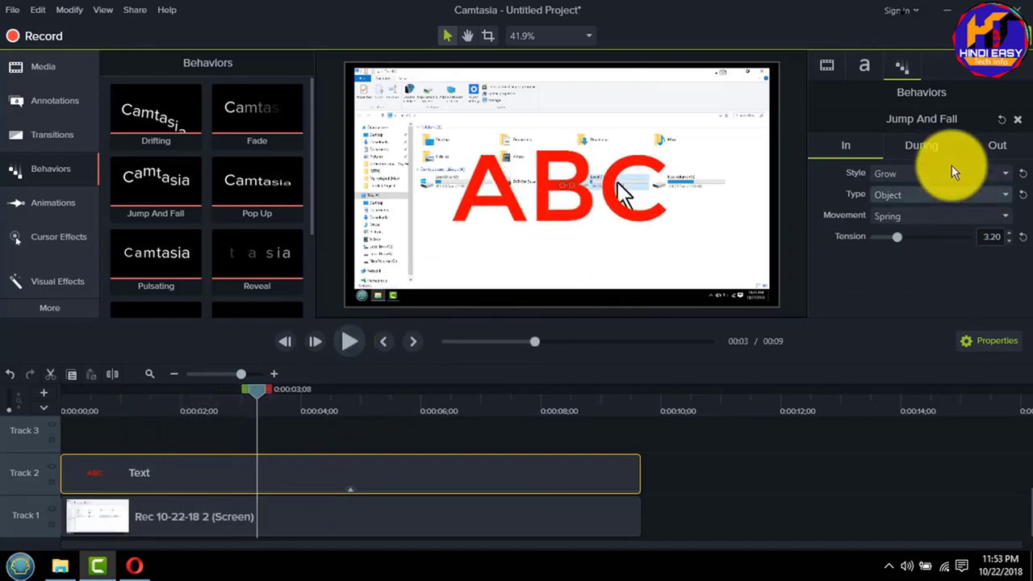
Set the During style of the text callout's behavior to Jump and preview it to about 5.5 seconds.
scroll(942, 182, down, 4)
click(912, 117)
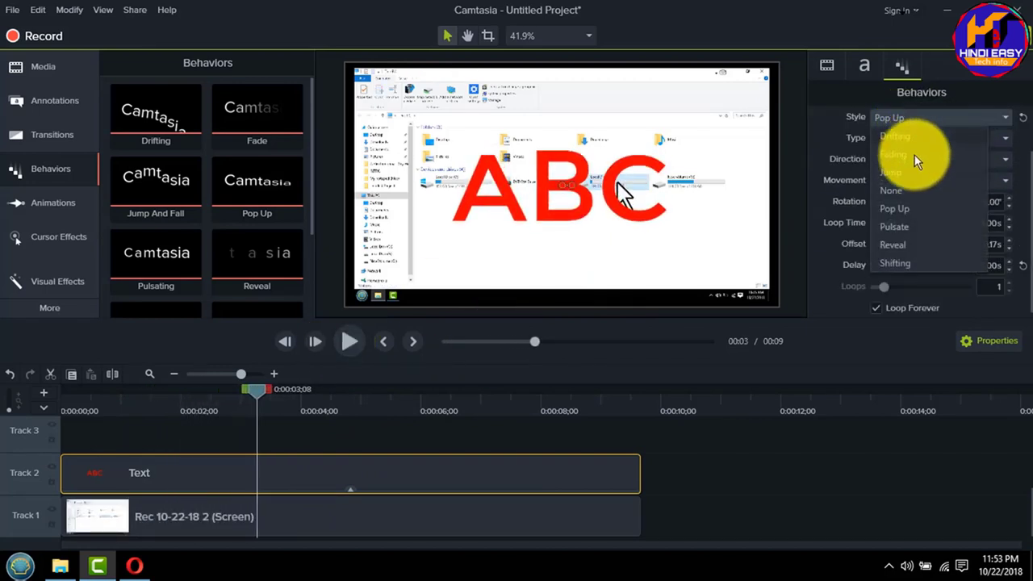
click(909, 173)
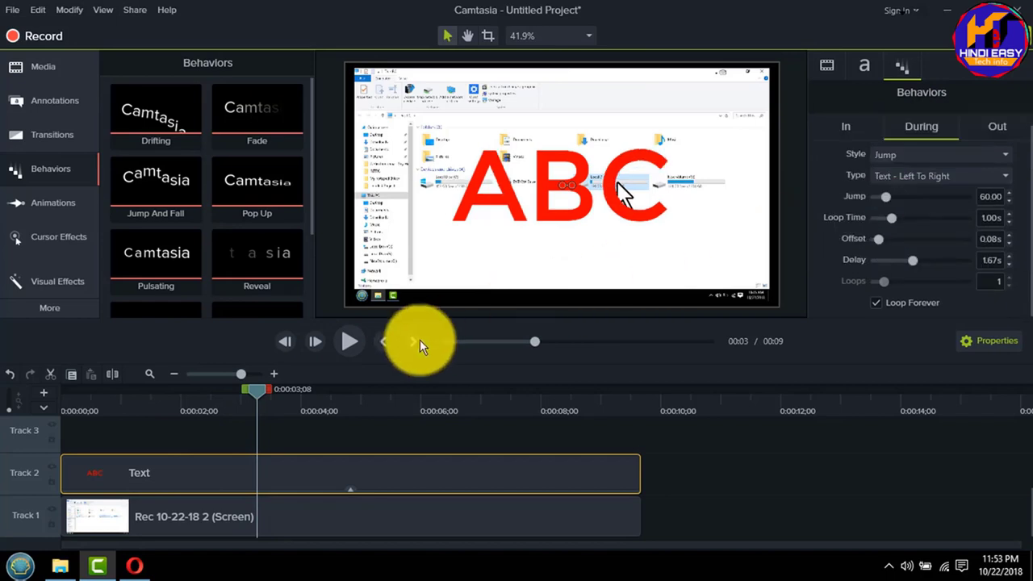
click(346, 345)
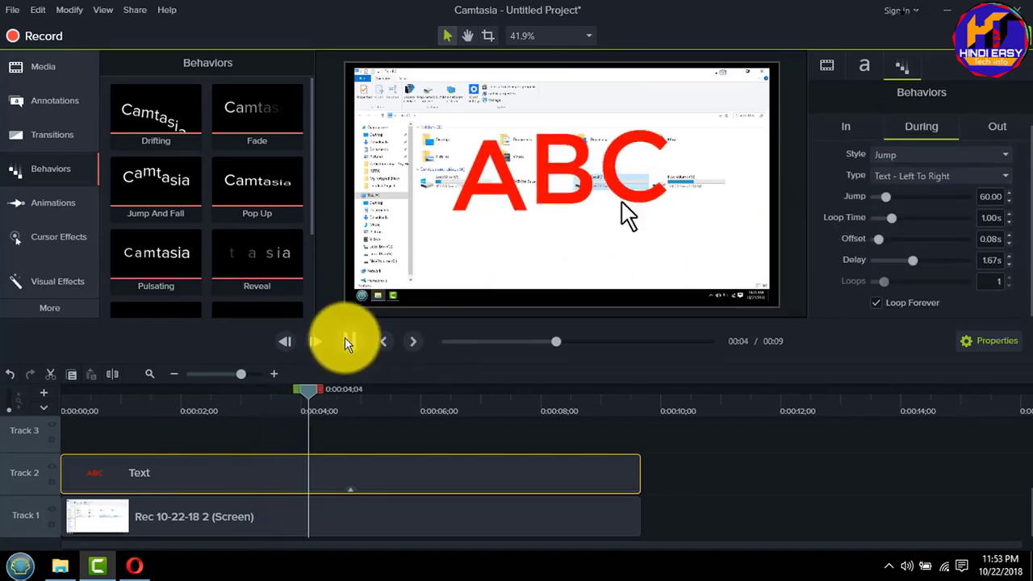
click(346, 340)
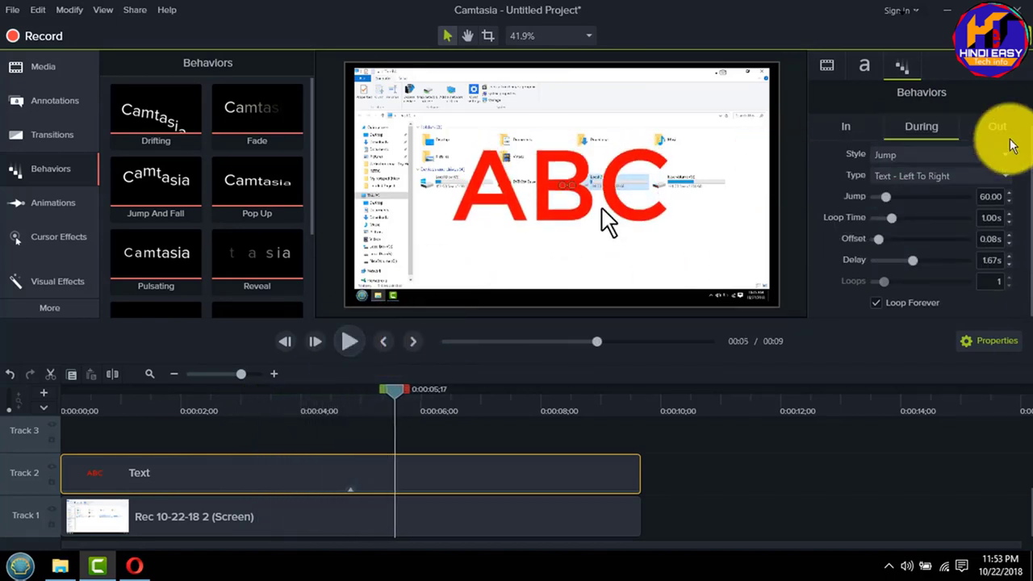
Review the text callout's In, During and Out settings and font properties, and look through the remaining preset behaviors.
scroll(957, 150, up, 1)
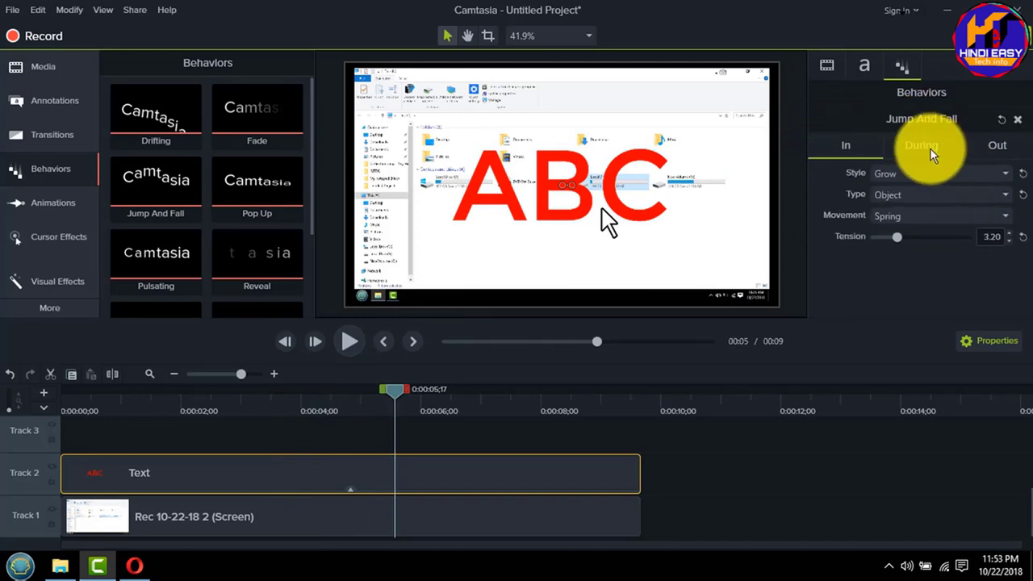
scroll(933, 156, down, 1)
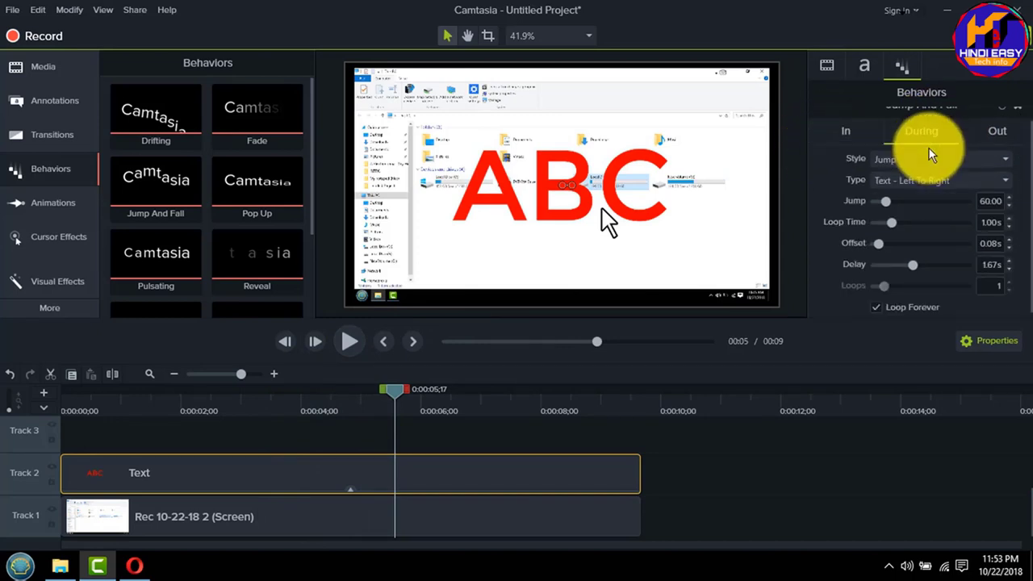
click(1005, 134)
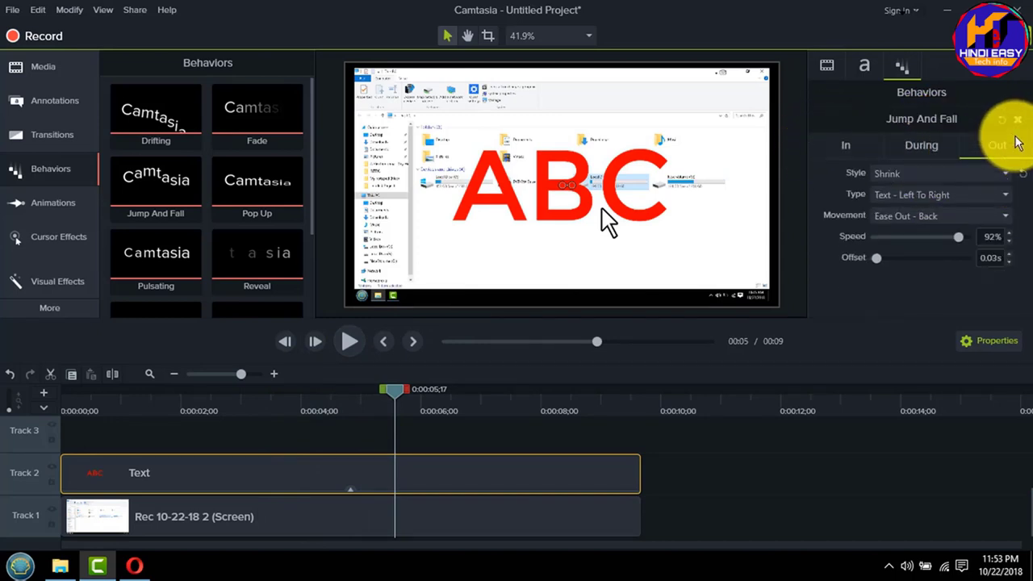
click(864, 65)
click(1005, 128)
click(933, 132)
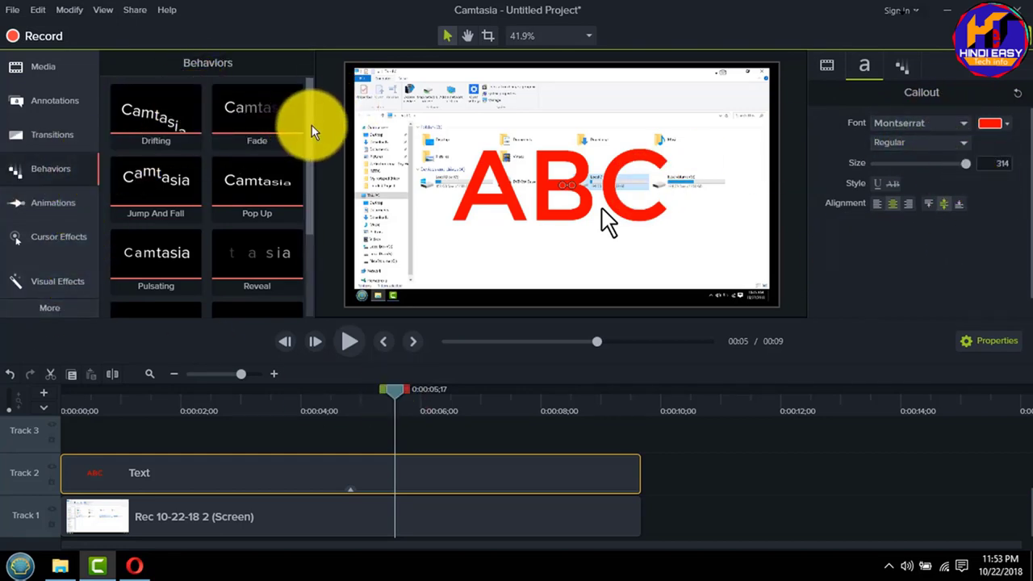
drag(313, 132, 305, 257)
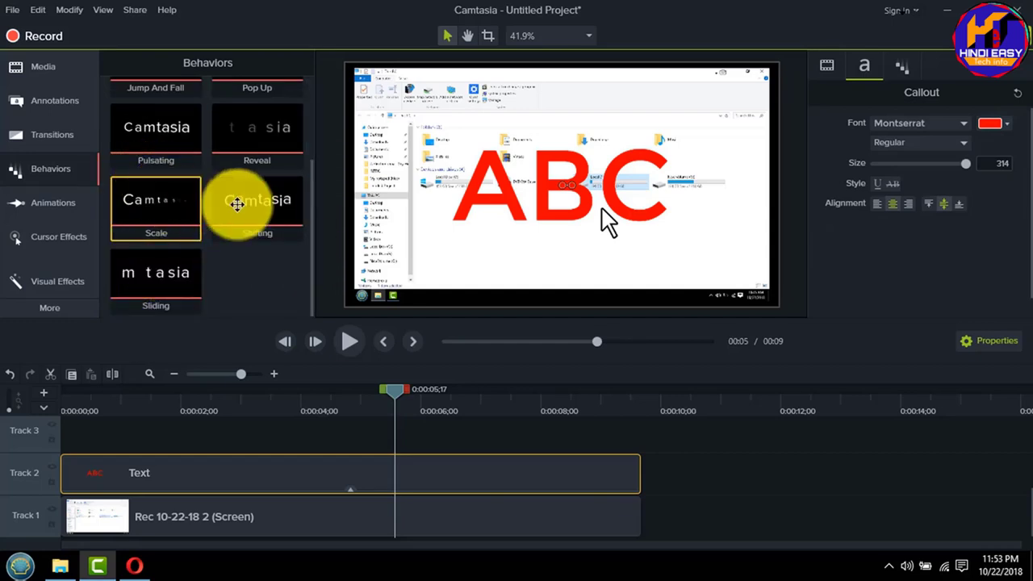
mouse_move(307, 252)
mouse_down()
mouse_move(311, 164)
mouse_move(312, 265)
mouse_up()
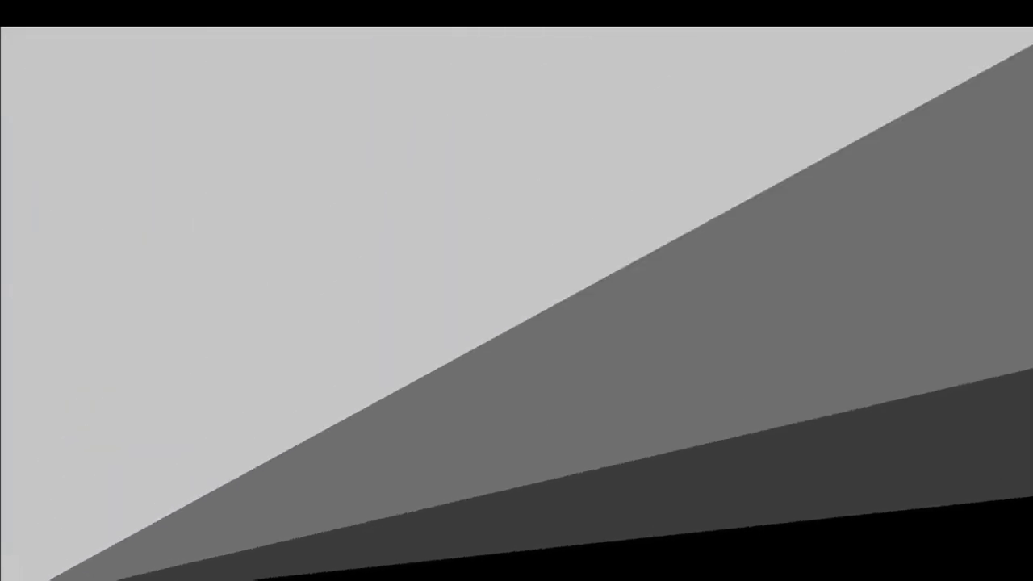